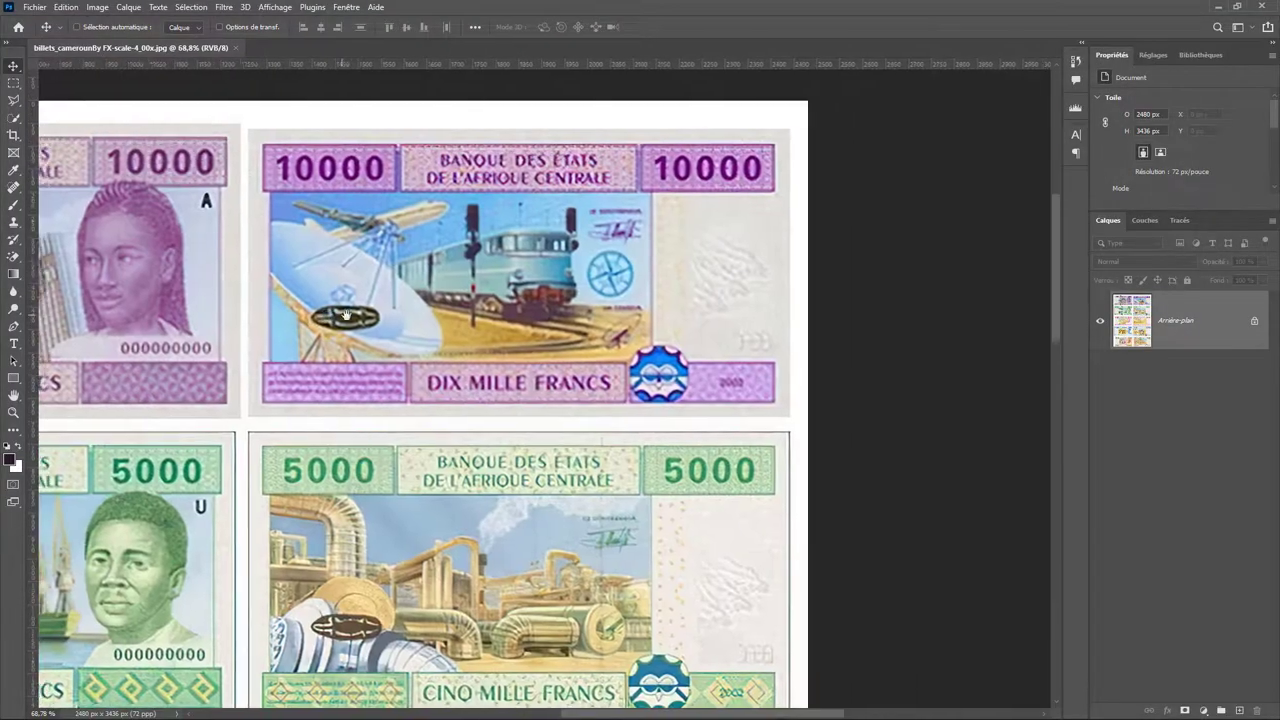
Look over the CFA franc banknote sheet and switch to the Rectangular Marquee tool
scroll(476, 258, "down", 5)
scroll(580, 265, "down", 3)
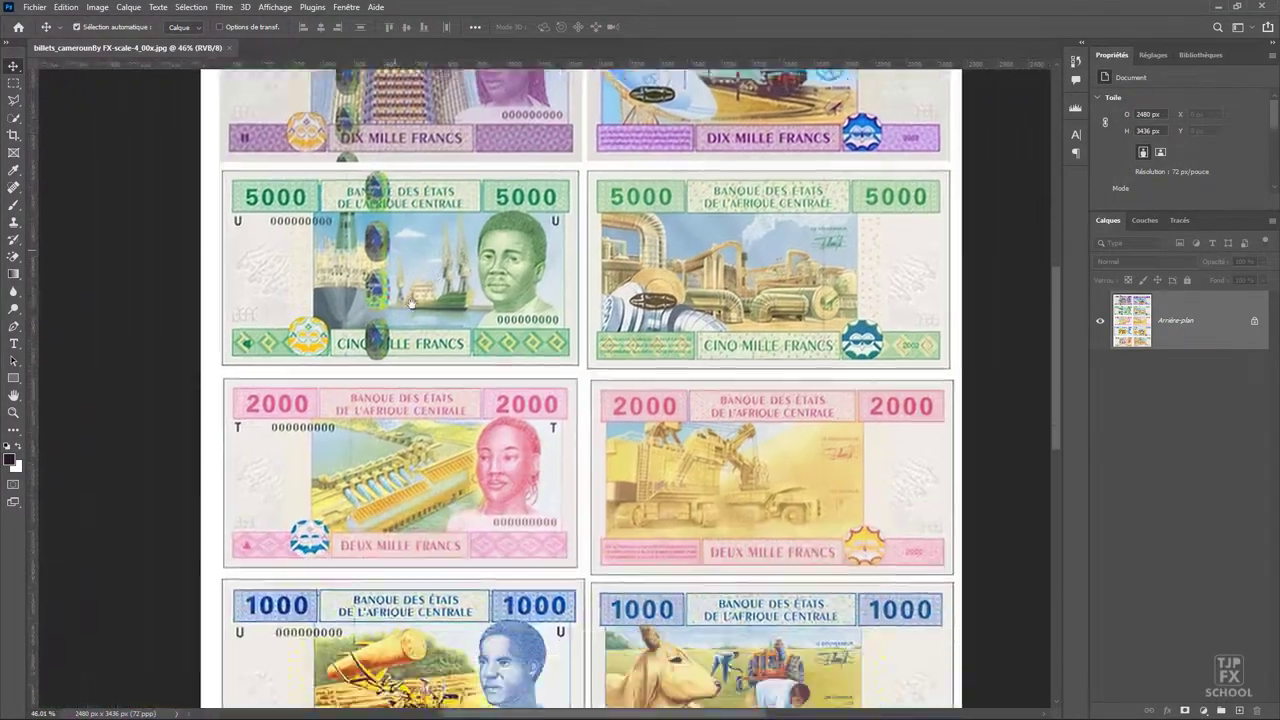
scroll(580, 265, "up", 3)
scroll(580, 265, "up", 2)
scroll(585, 290, "up", 3)
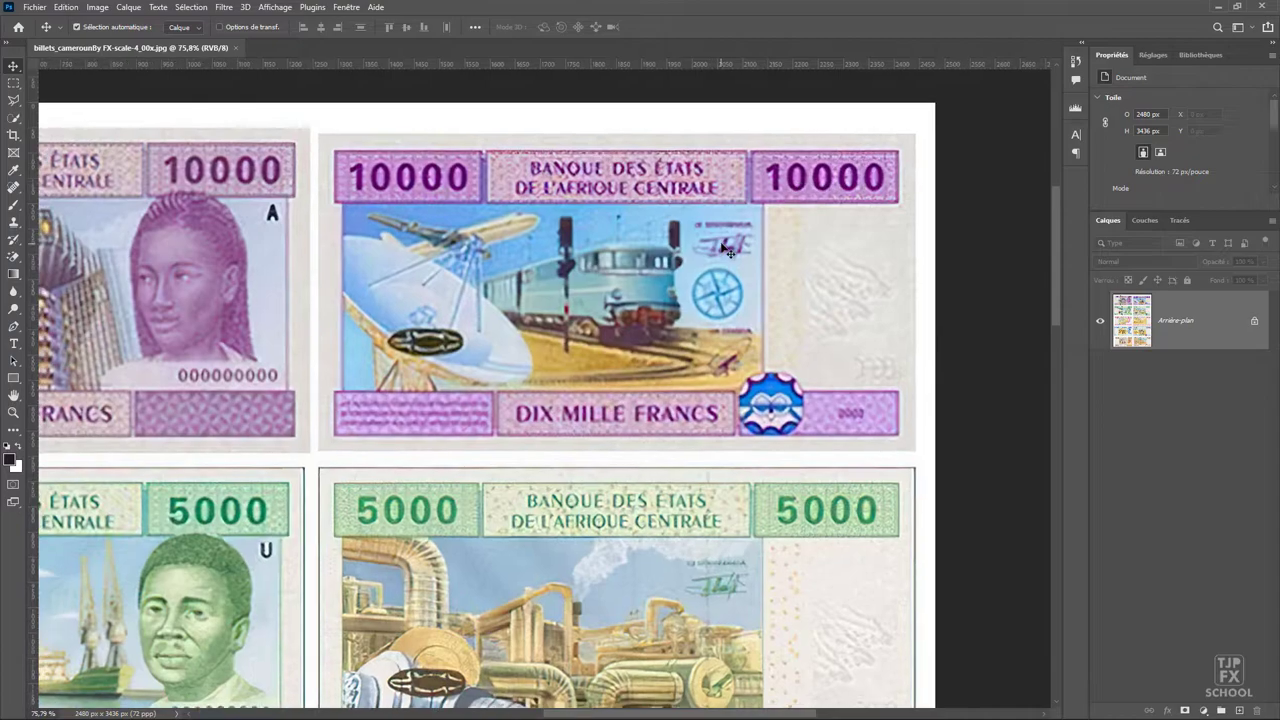
key("m")
scroll(593, 315, "up", 1)
scroll(189, 136, "up", 1)
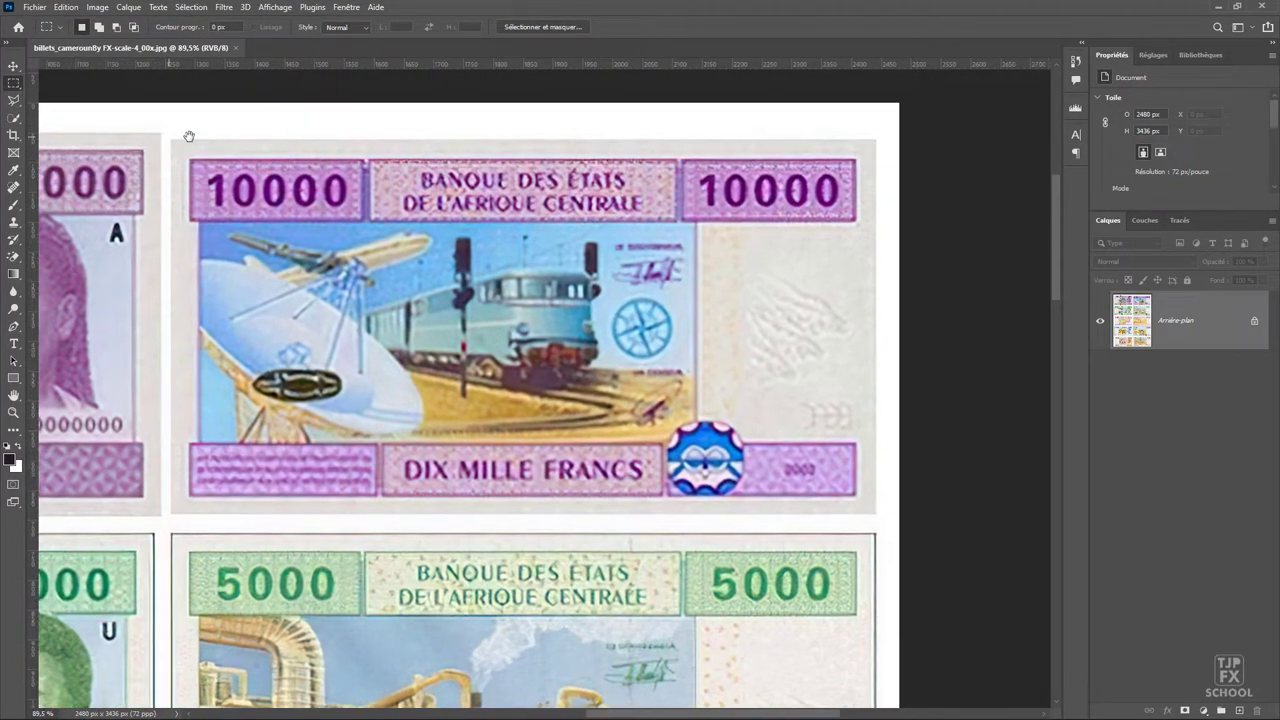
Select the back of the 10.000 FCFA note and copy it onto its own layer
left_click_drag(171, 136, 880, 515)
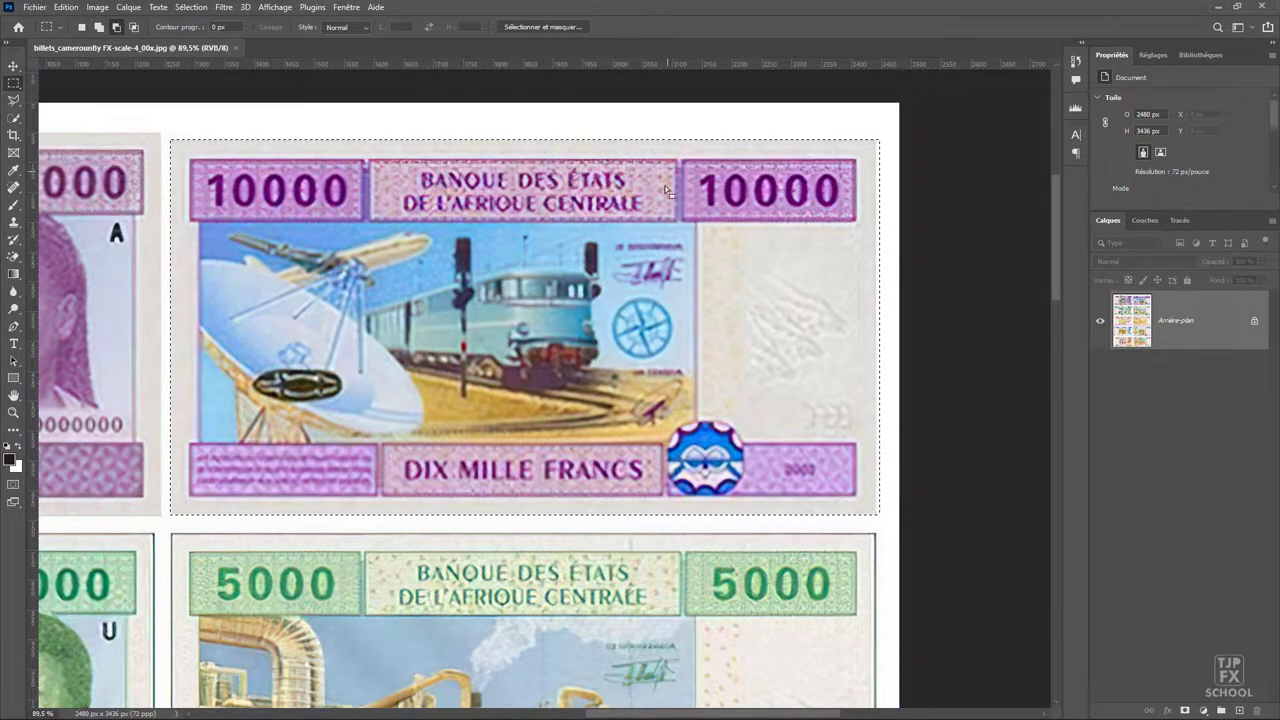
key("ctrl+j")
scroll(537, 235, "down", 2)
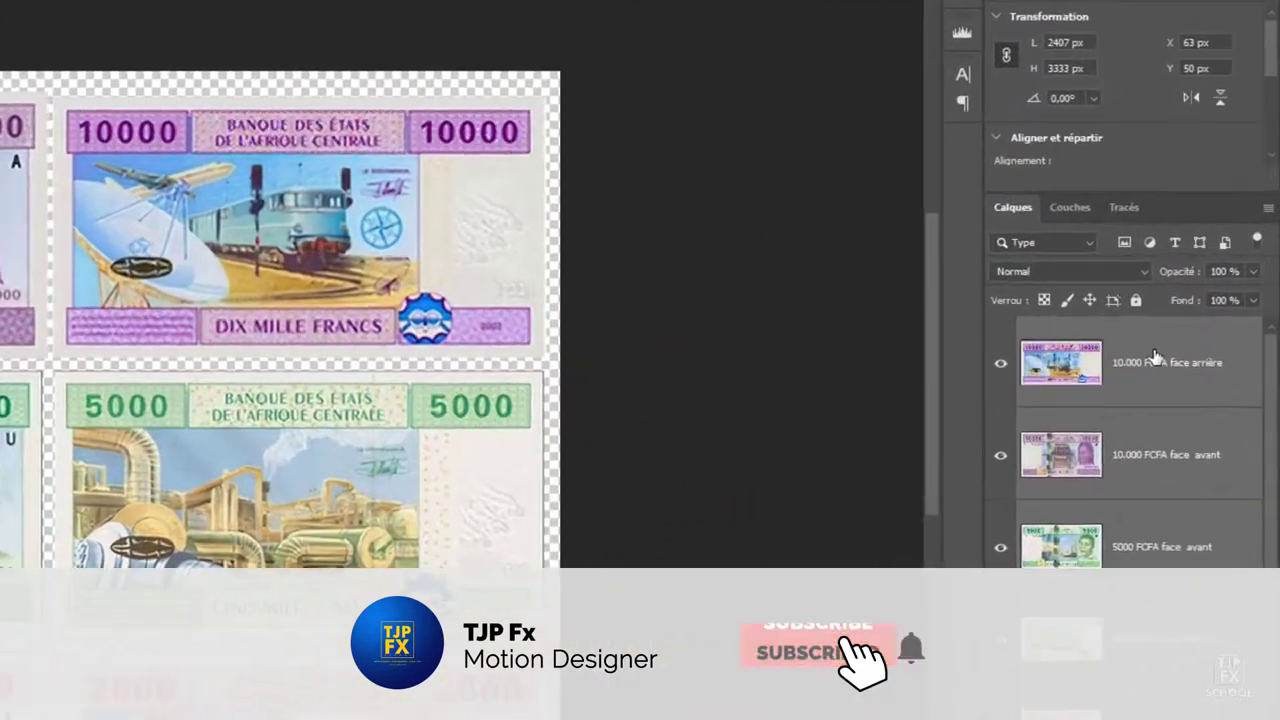
Quick-export the note layers as PNG files into the Argent folder
right_click(1179, 316)
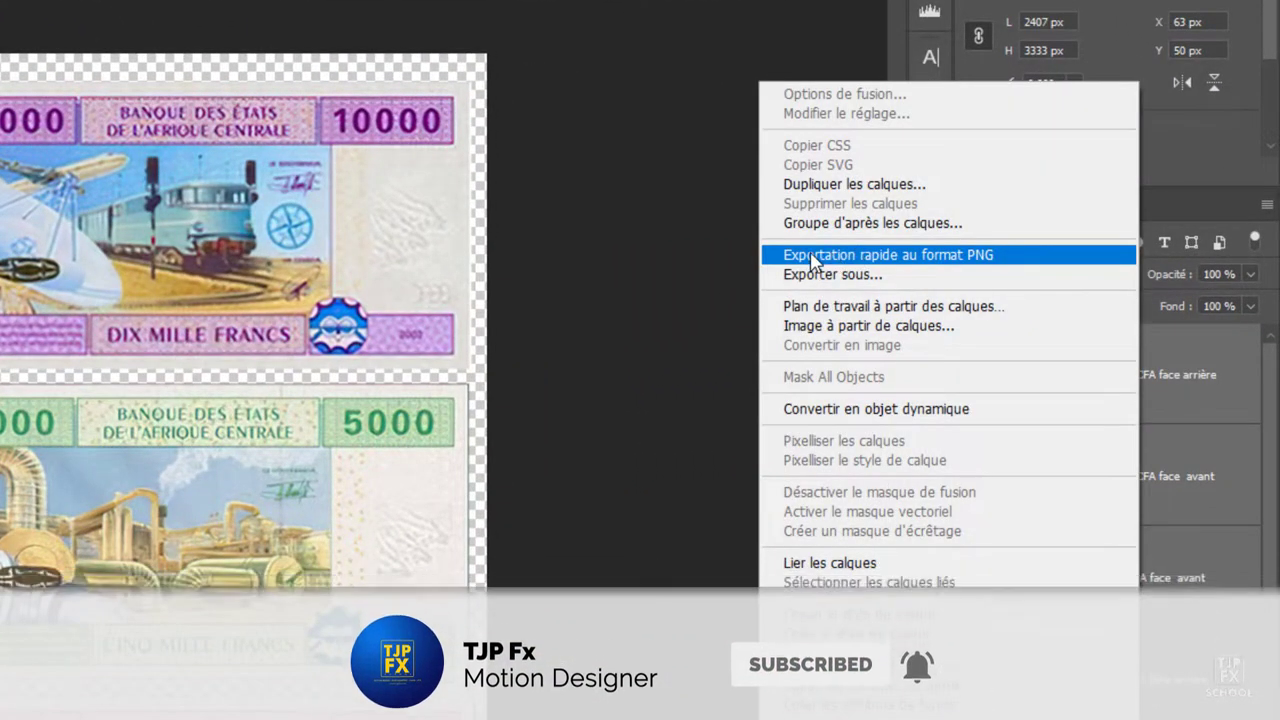
left_click(980, 256)
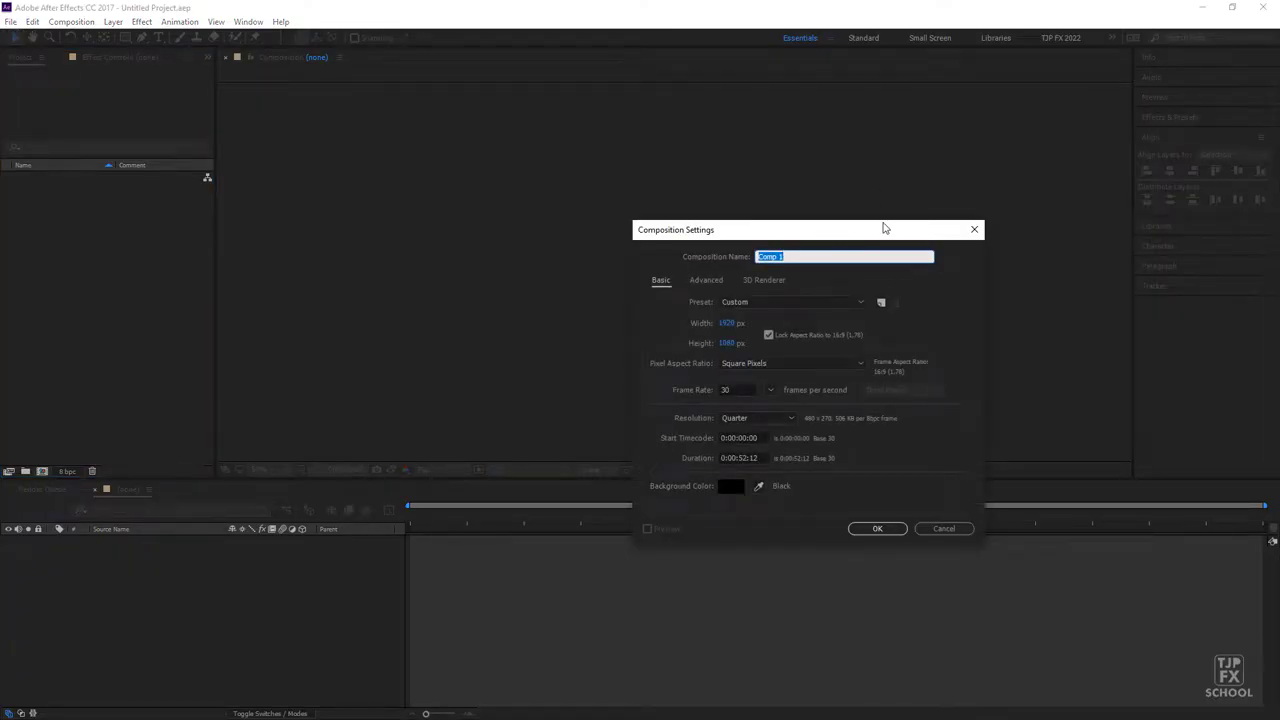
Set the composition duration to 0:00:12:12 and name it Mmoney All E3D TUTORIAL
left_click_drag(883, 233, 708, 164)
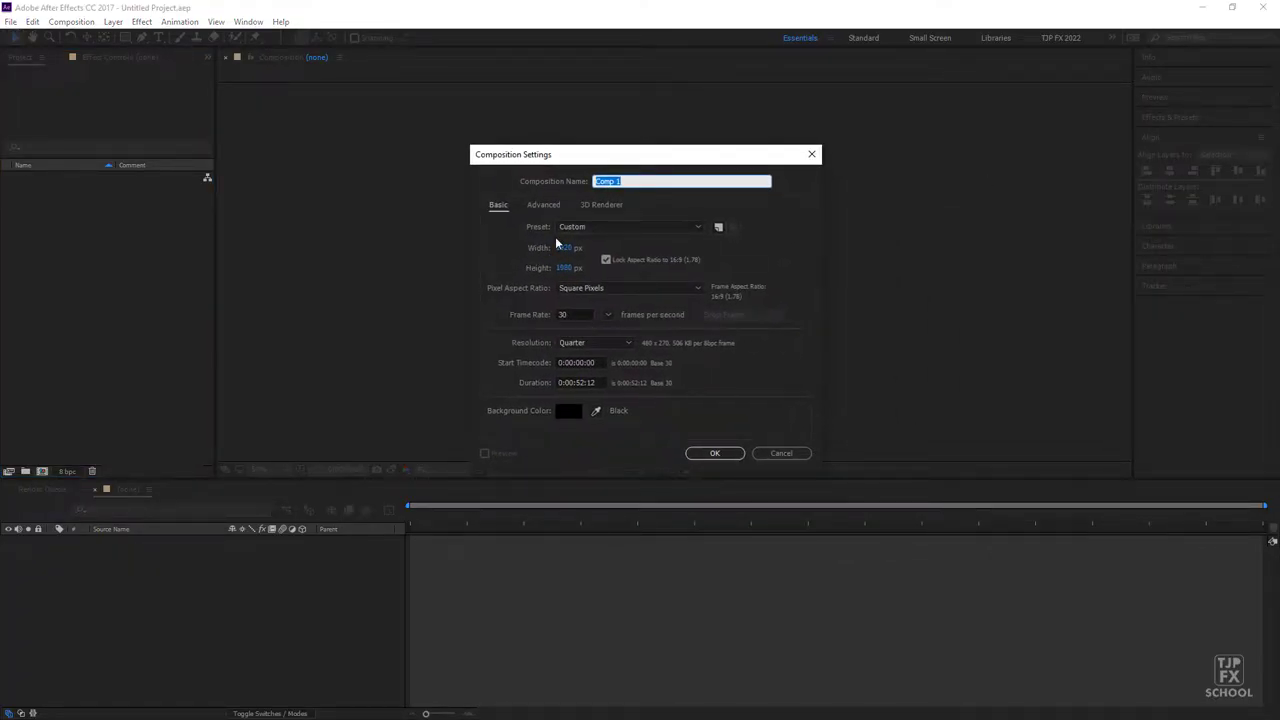
left_click(578, 383)
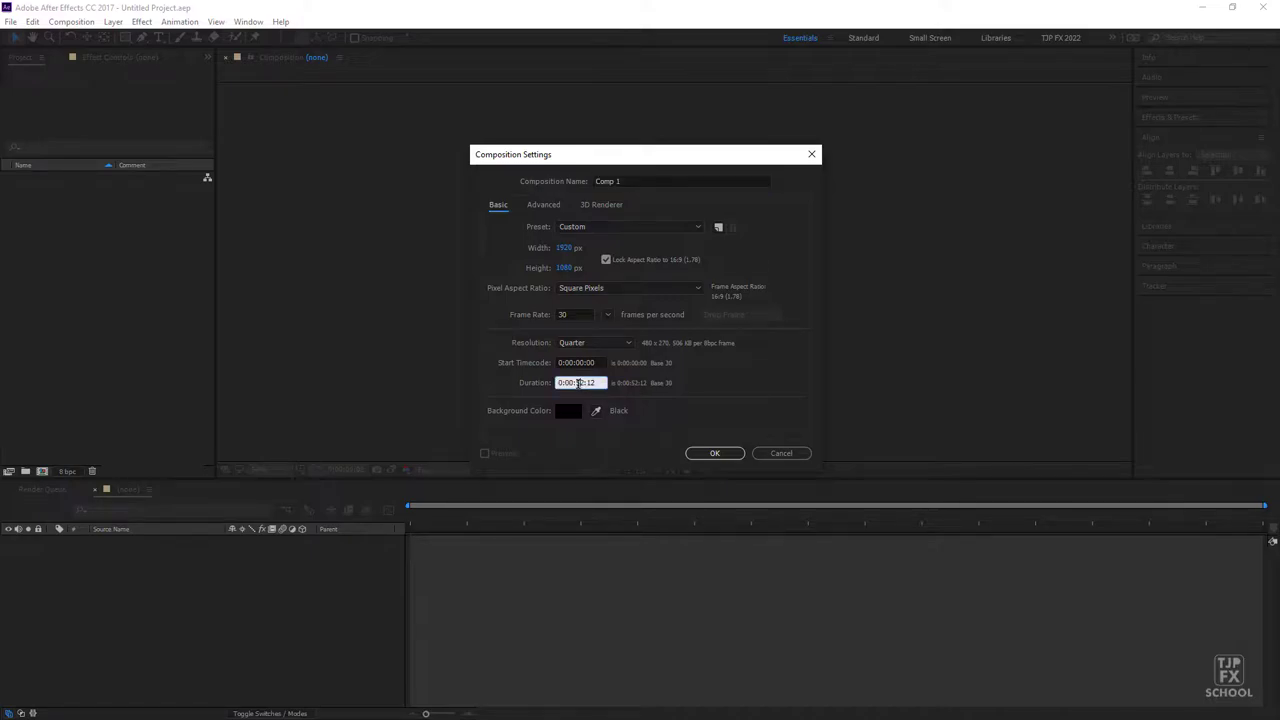
key("BackSpace")
type("1")
left_click_drag(655, 182, 566, 182)
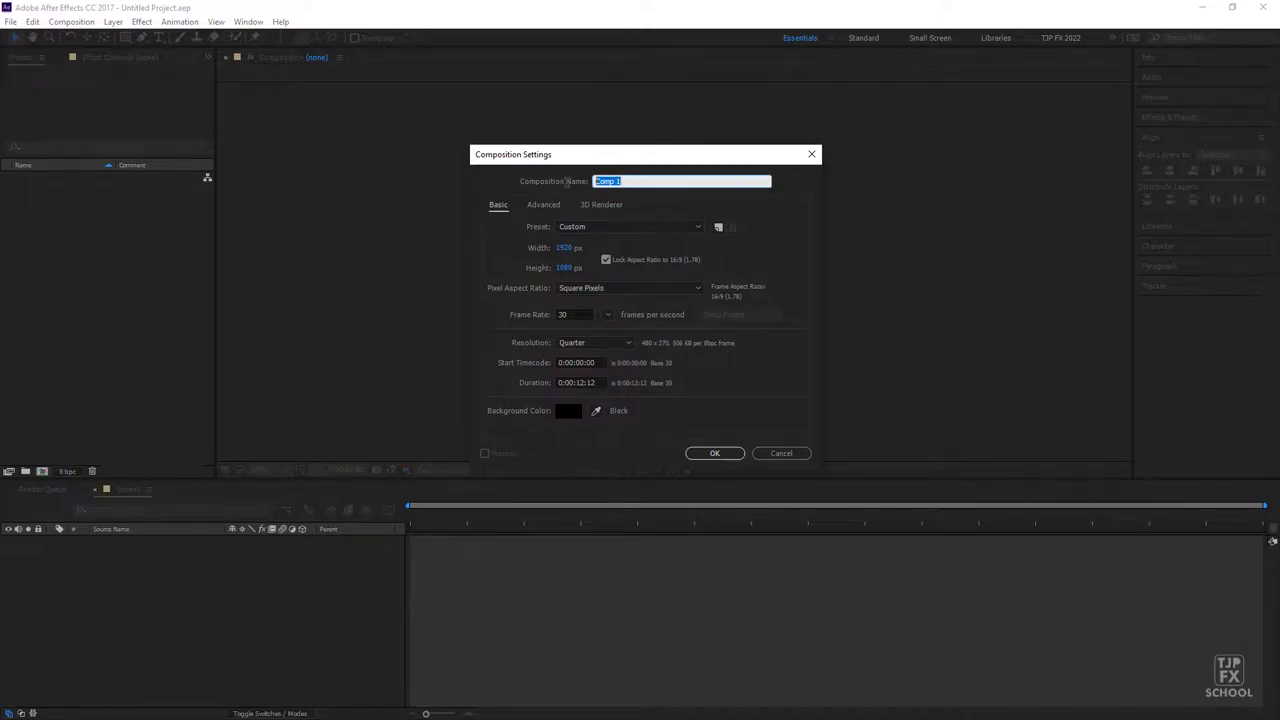
type("Mmoney All E3D TUTORIAL")
key("Return")
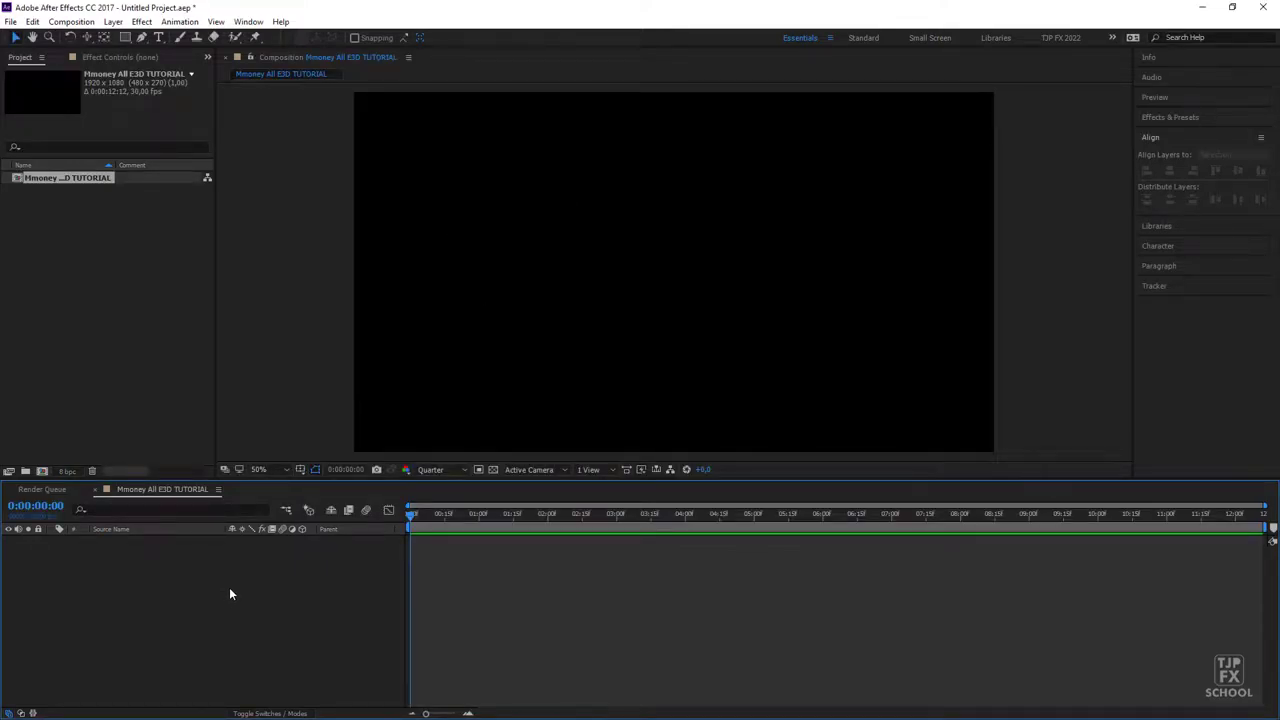
Create a new solid layer named E3D Money
left_click(113, 21)
mouse_move(230, 37)
left_click(426, 51)
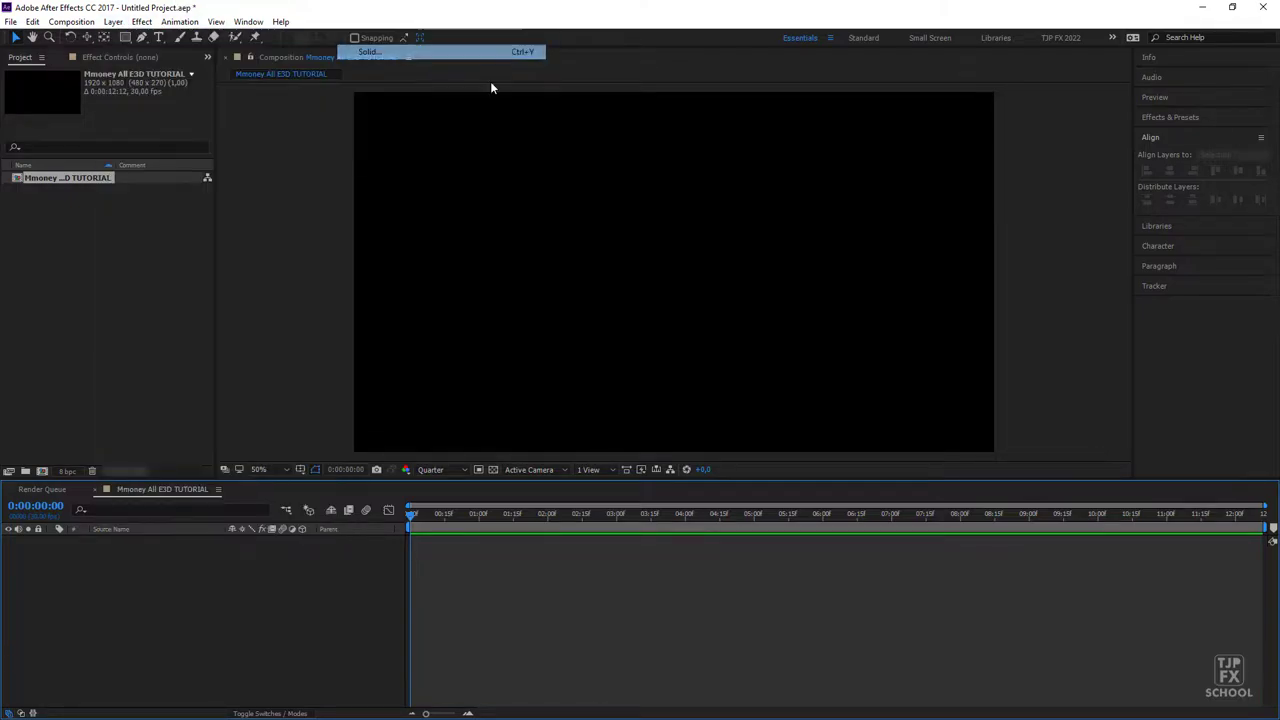
left_click_drag(917, 268, 687, 166)
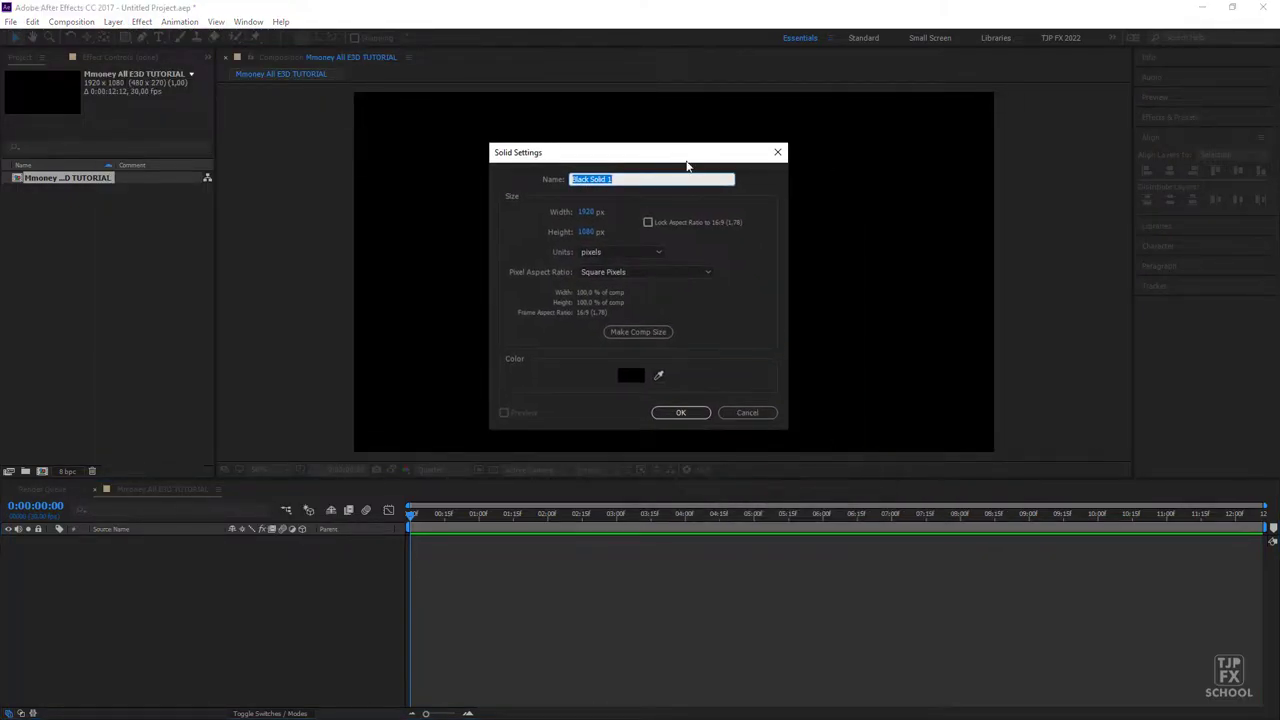
type("E3D ")
type("Money")
left_click(699, 411)
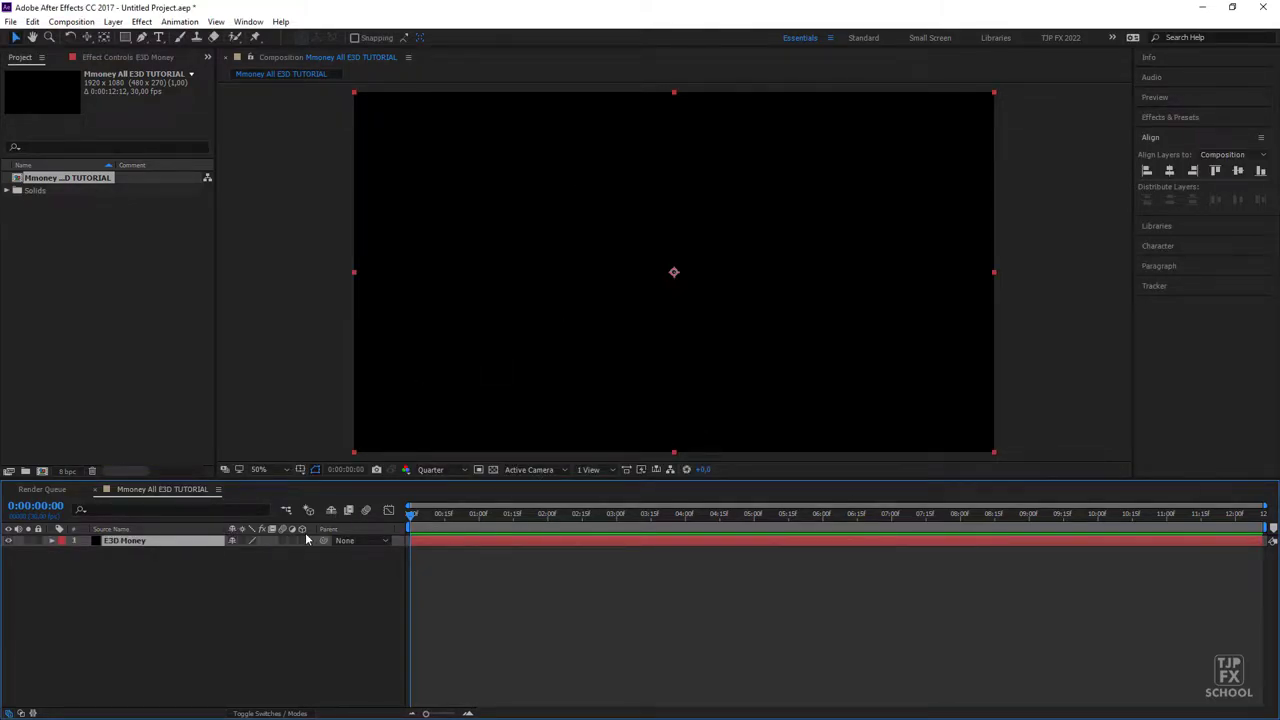
Apply the Video Copilot Element effect to the E3D Money solid
left_click(127, 57)
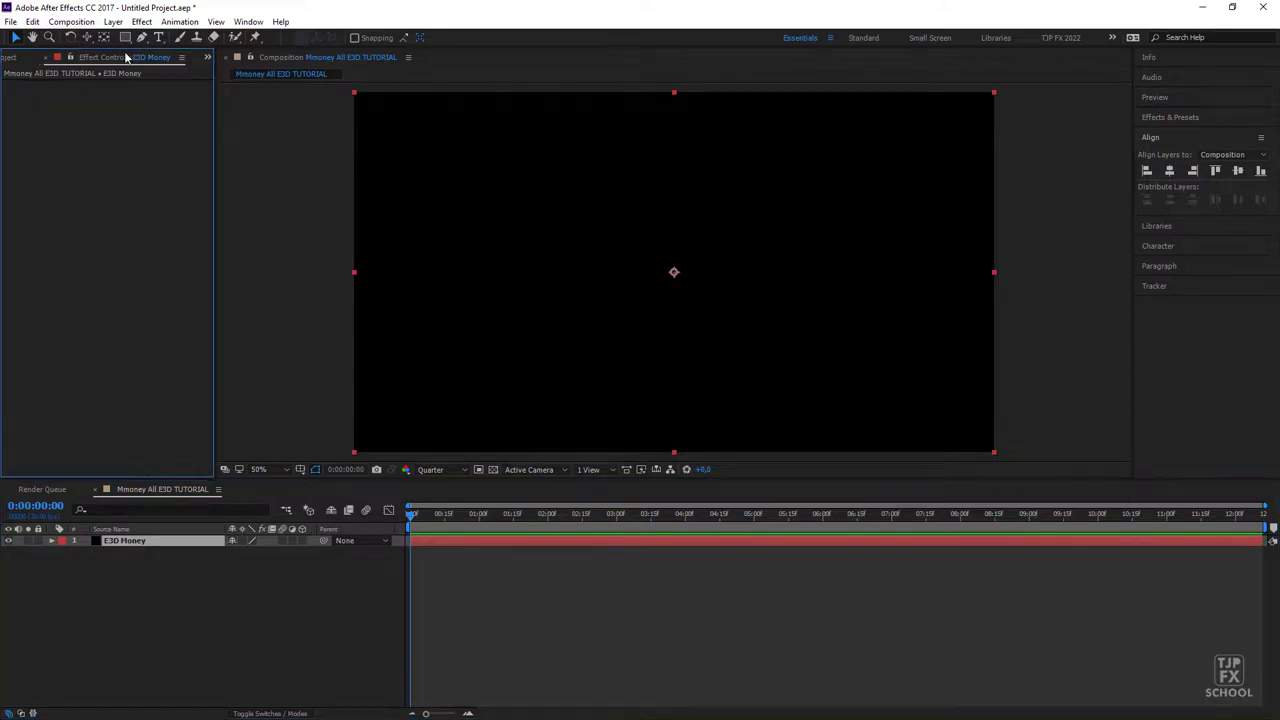
right_click(66, 104)
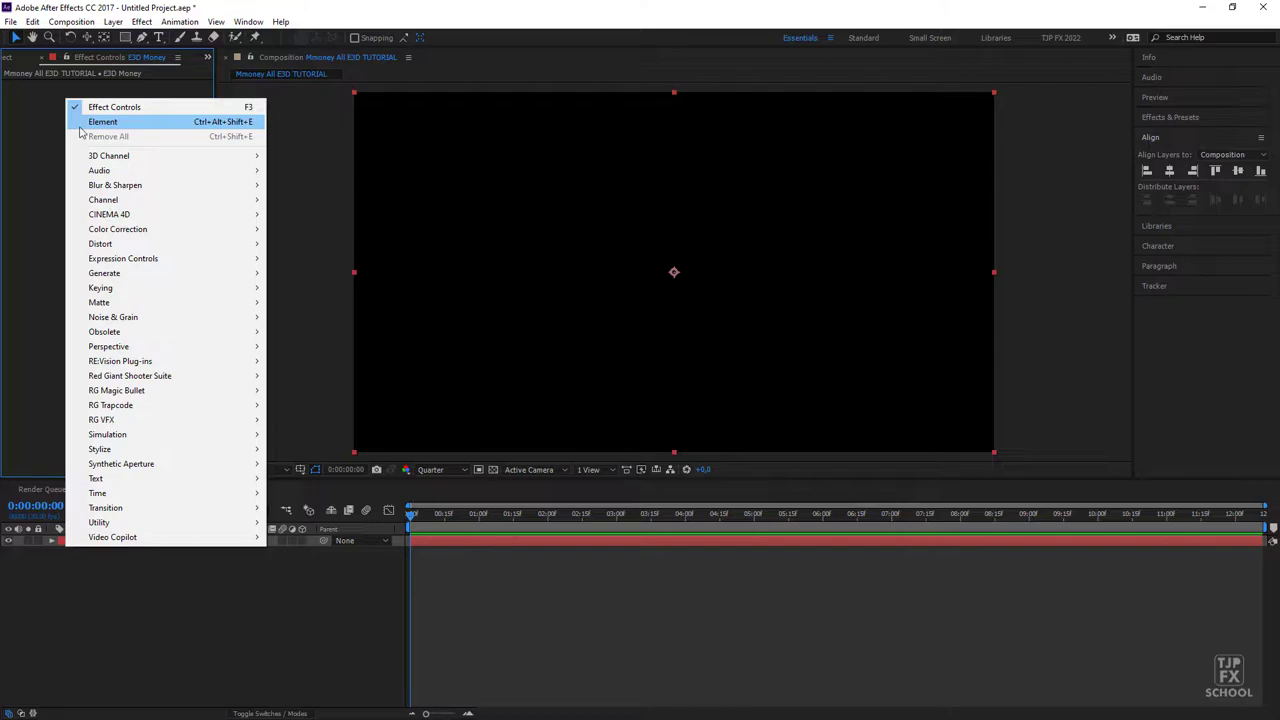
mouse_move(112, 537)
left_click(292, 537)
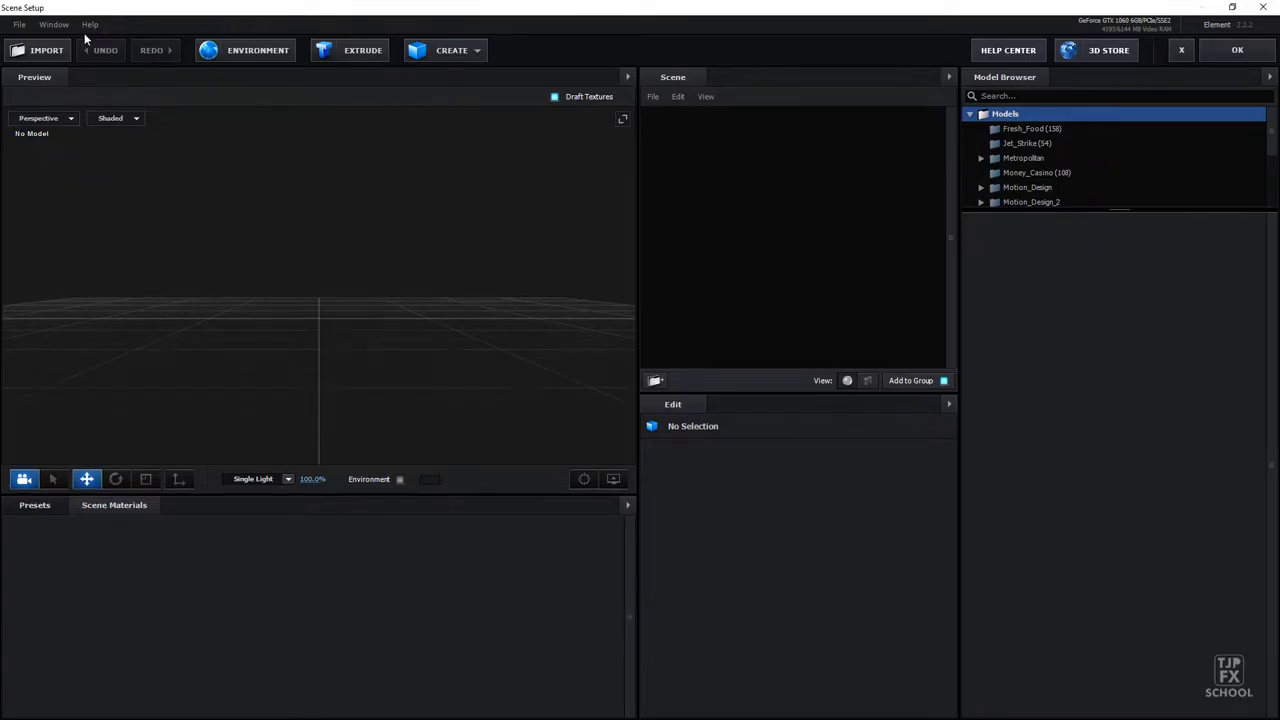
Cycle the Scene Setup window through Layouts 1 and 2, ending on Layout 3
left_click(60, 25)
left_click(100, 64)
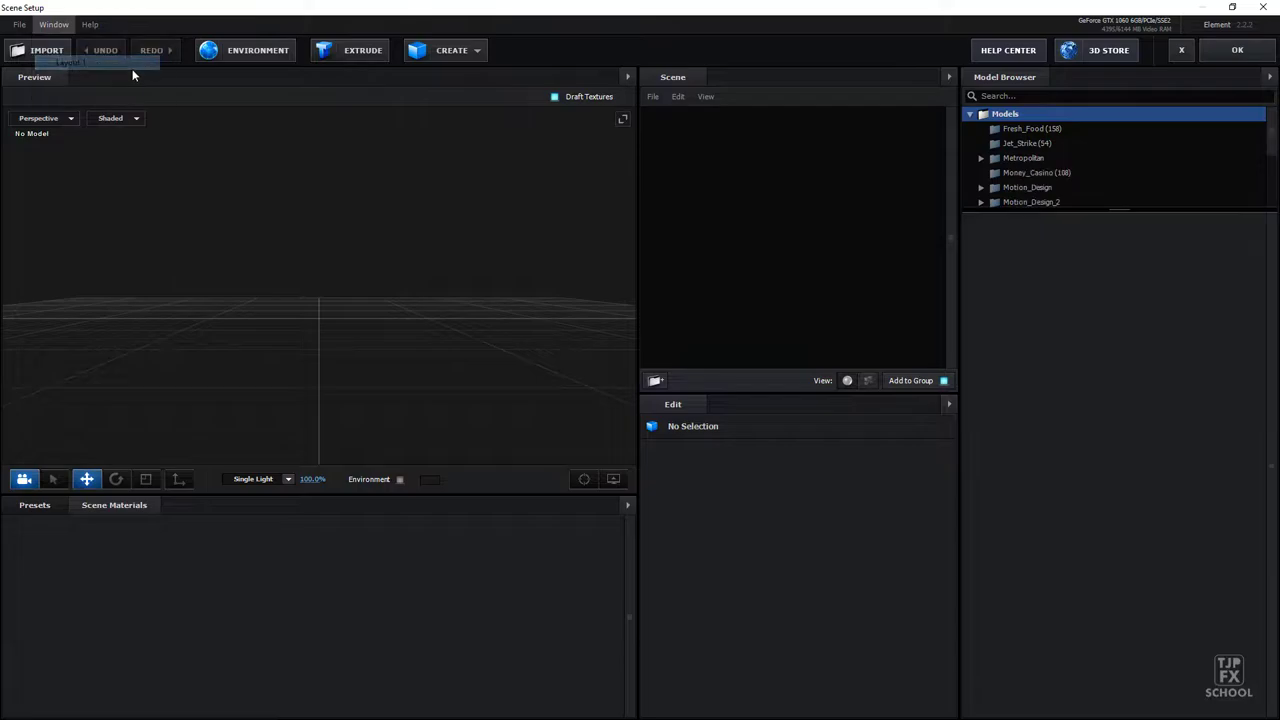
left_click(54, 24)
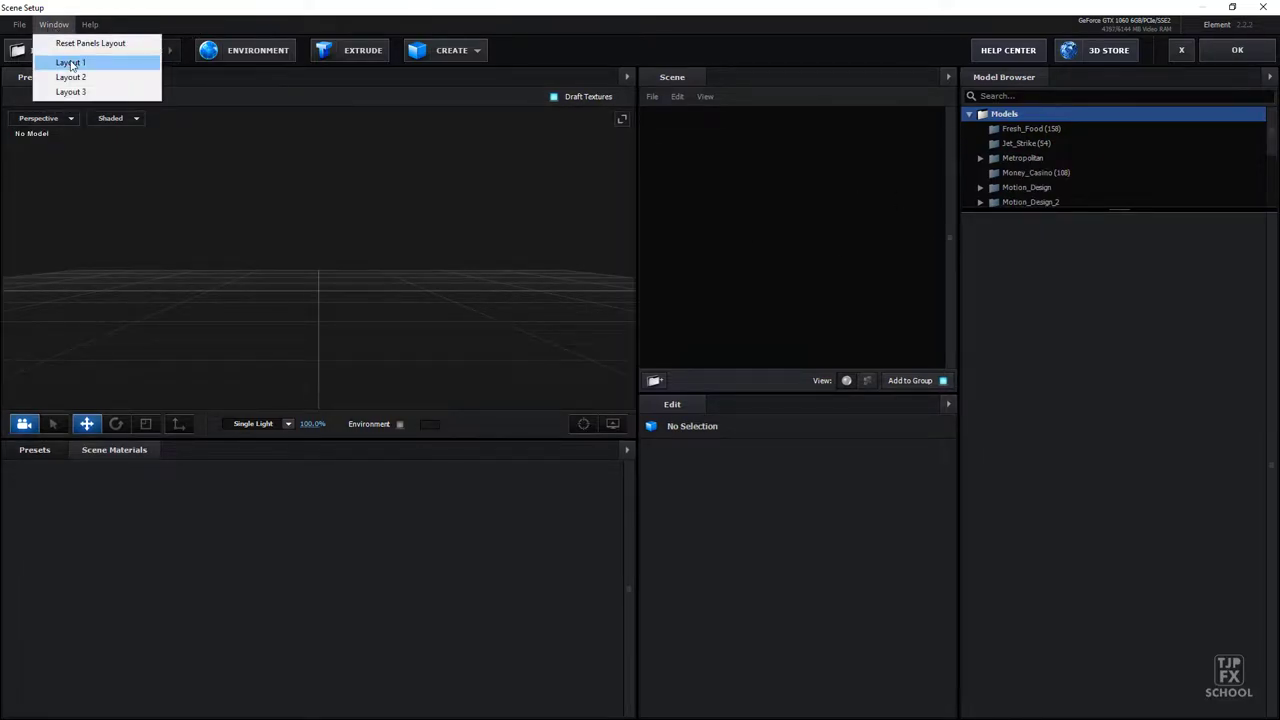
left_click(70, 77)
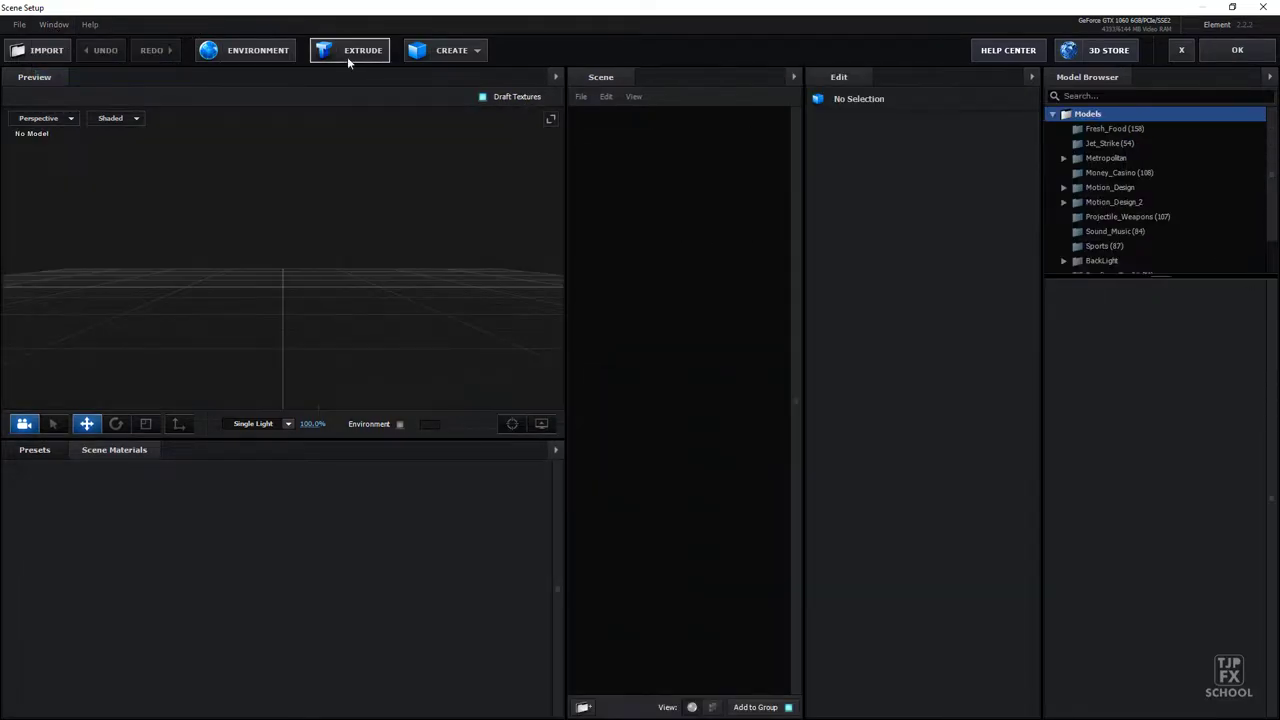
left_click(54, 24)
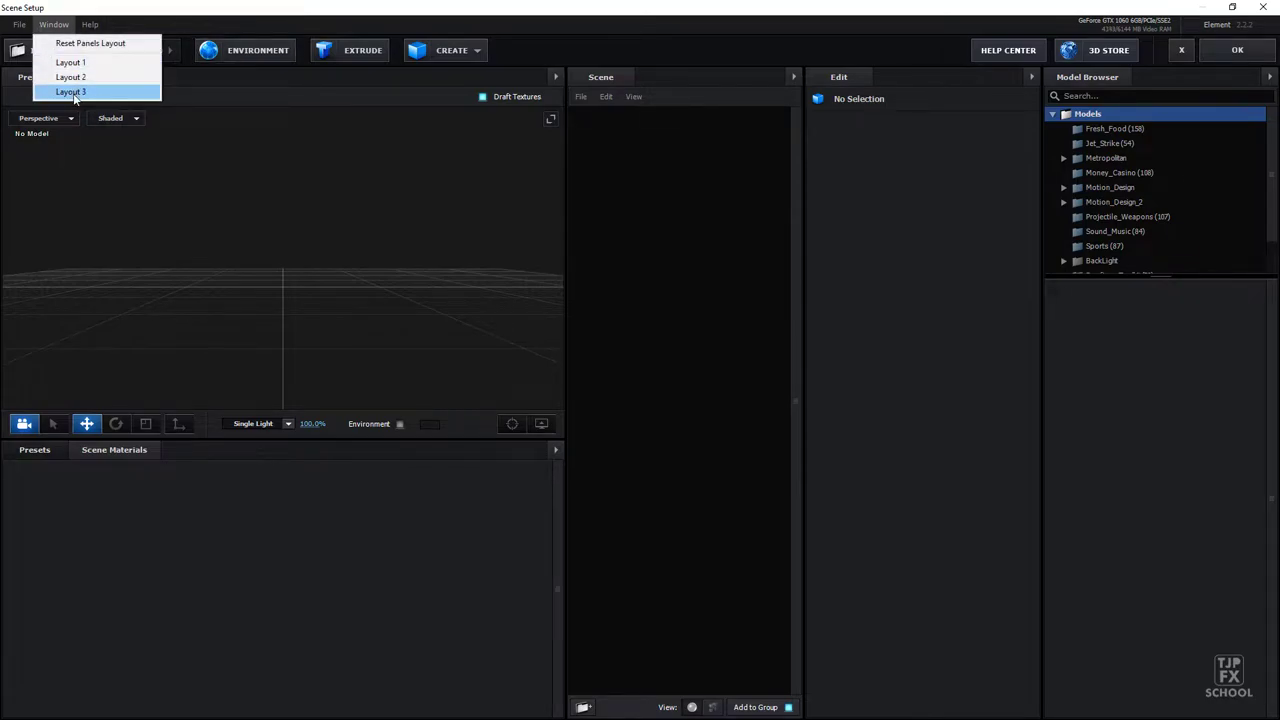
left_click(70, 92)
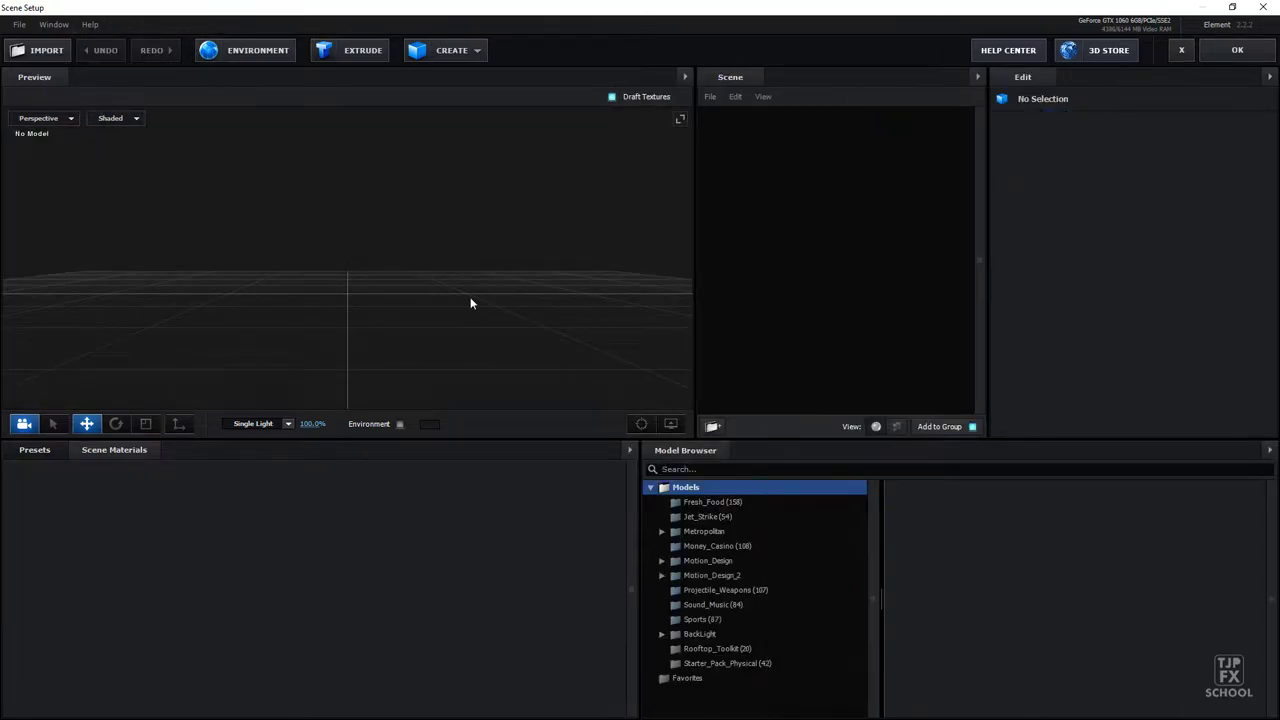
Add single_bill_B from Money_Casino, use Cinema preview lighting, and expand its materials
left_click(703, 546)
double_click(1036, 598)
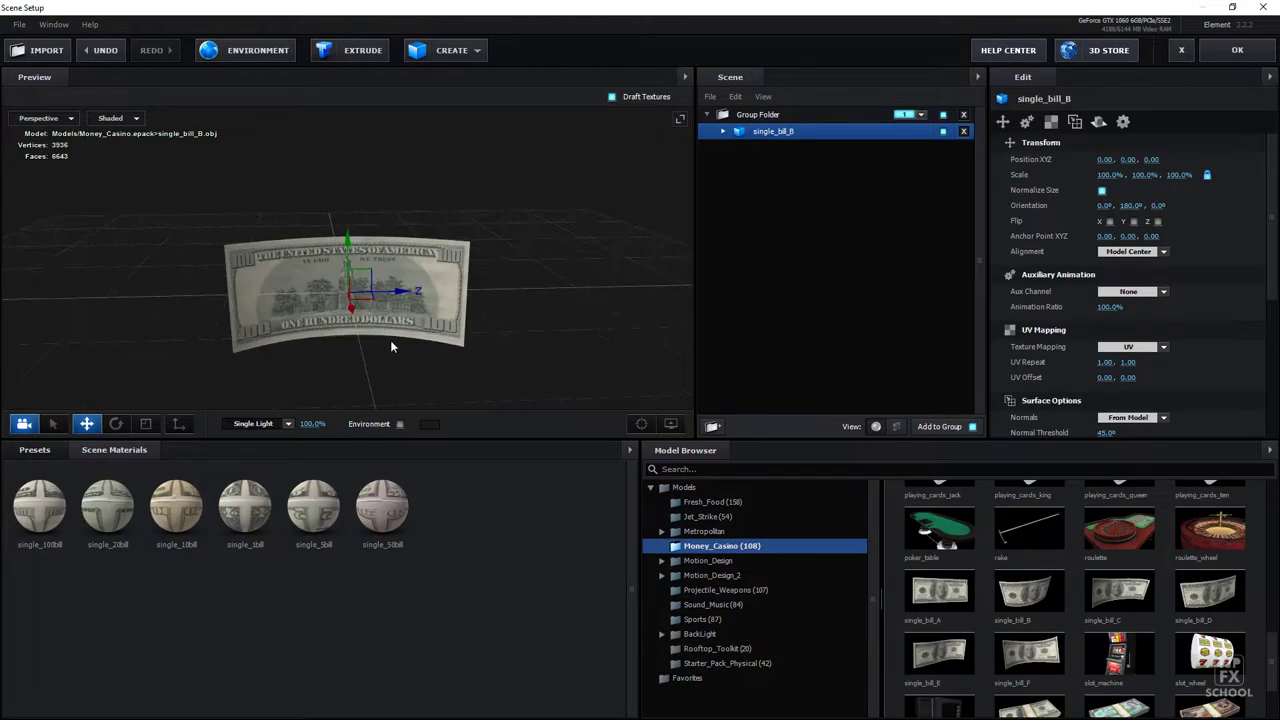
left_click_drag(390, 346, 362, 340)
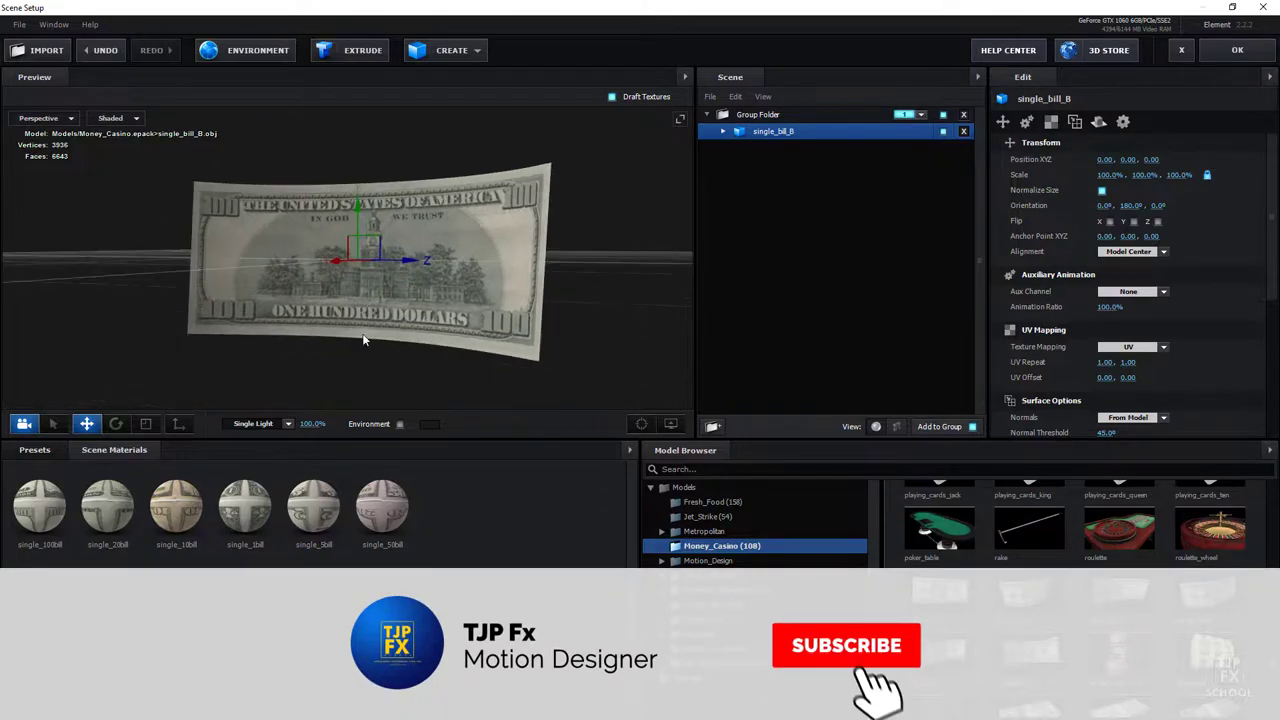
left_click(288, 423)
left_click(253, 546)
mouse_move(300, 330)
left_mouse_down()
mouse_move(641, 281)
mouse_move(444, 326)
left_mouse_up()
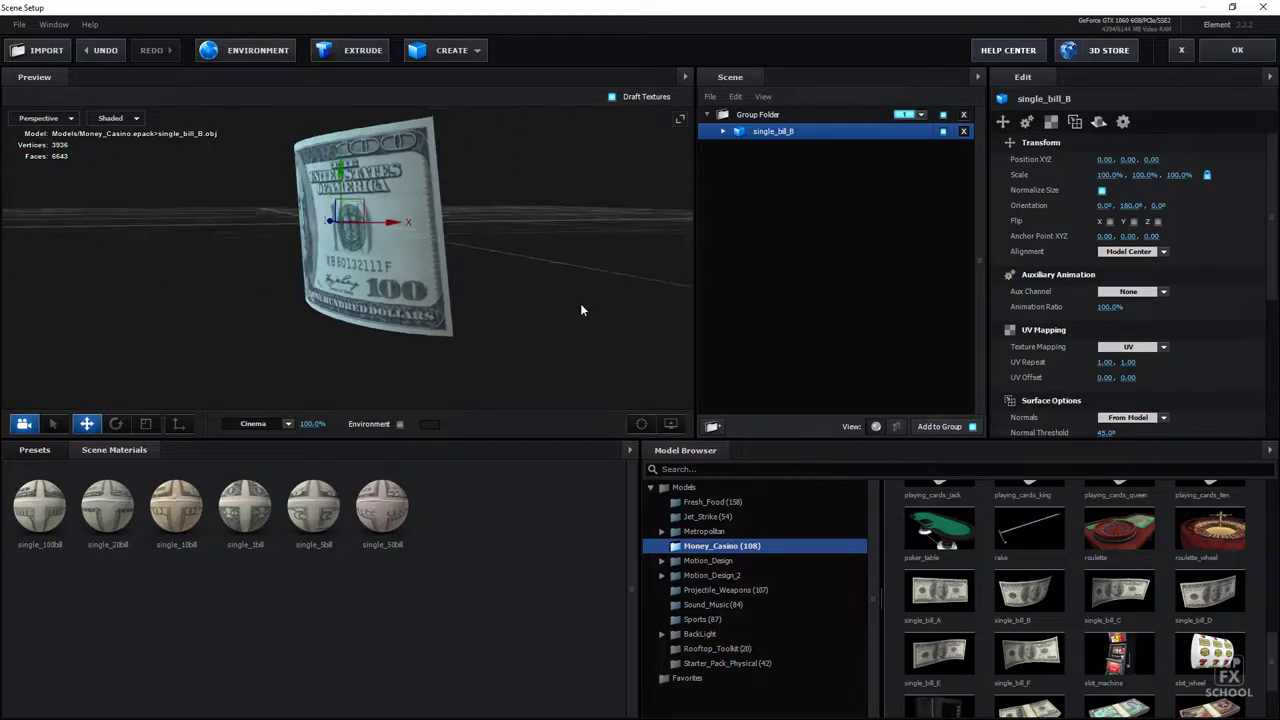
left_click(722, 131)
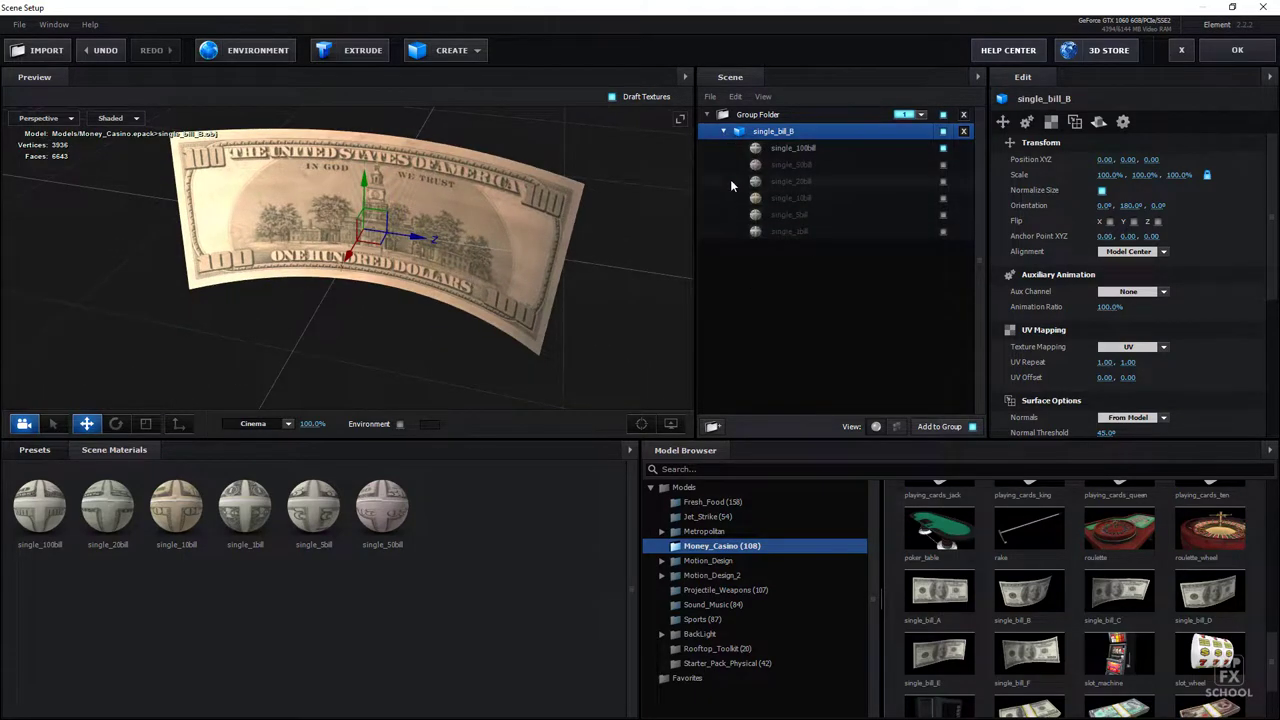
Load cameroun_p210U_v_COLOR from the 10.000 FCFA folder as single_100bill's diffuse texture
left_click(795, 149)
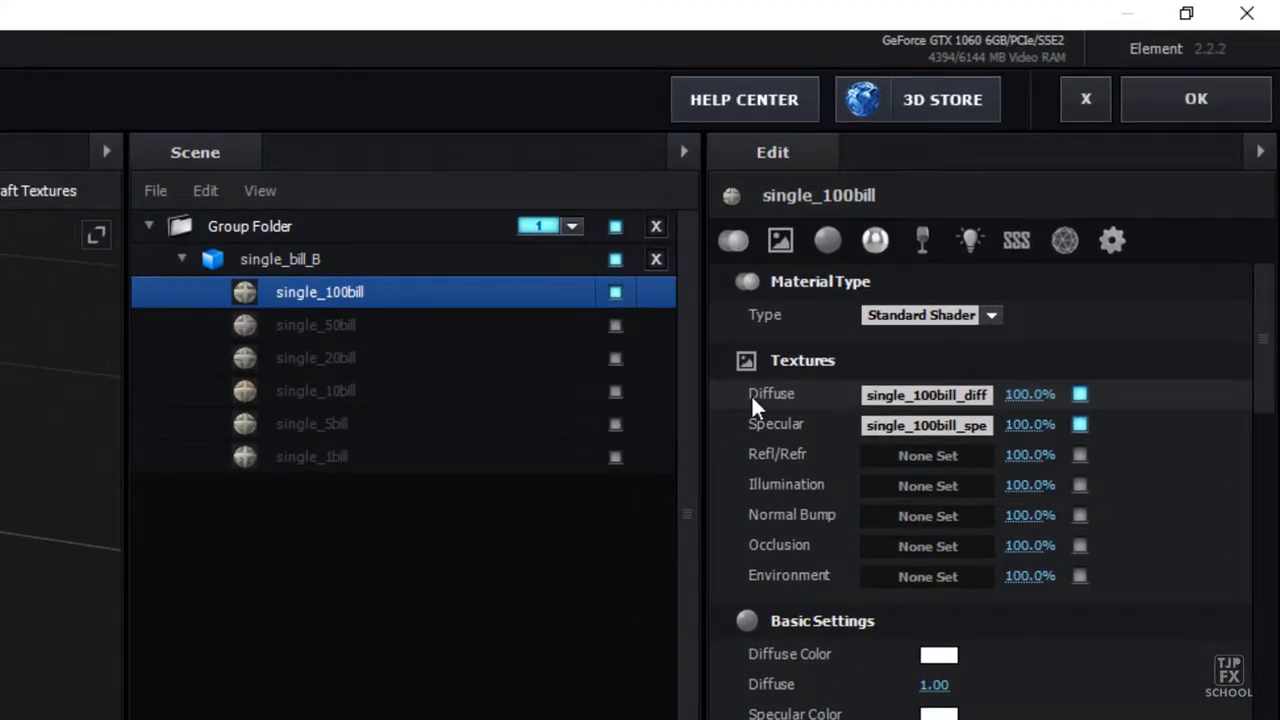
left_click(928, 394)
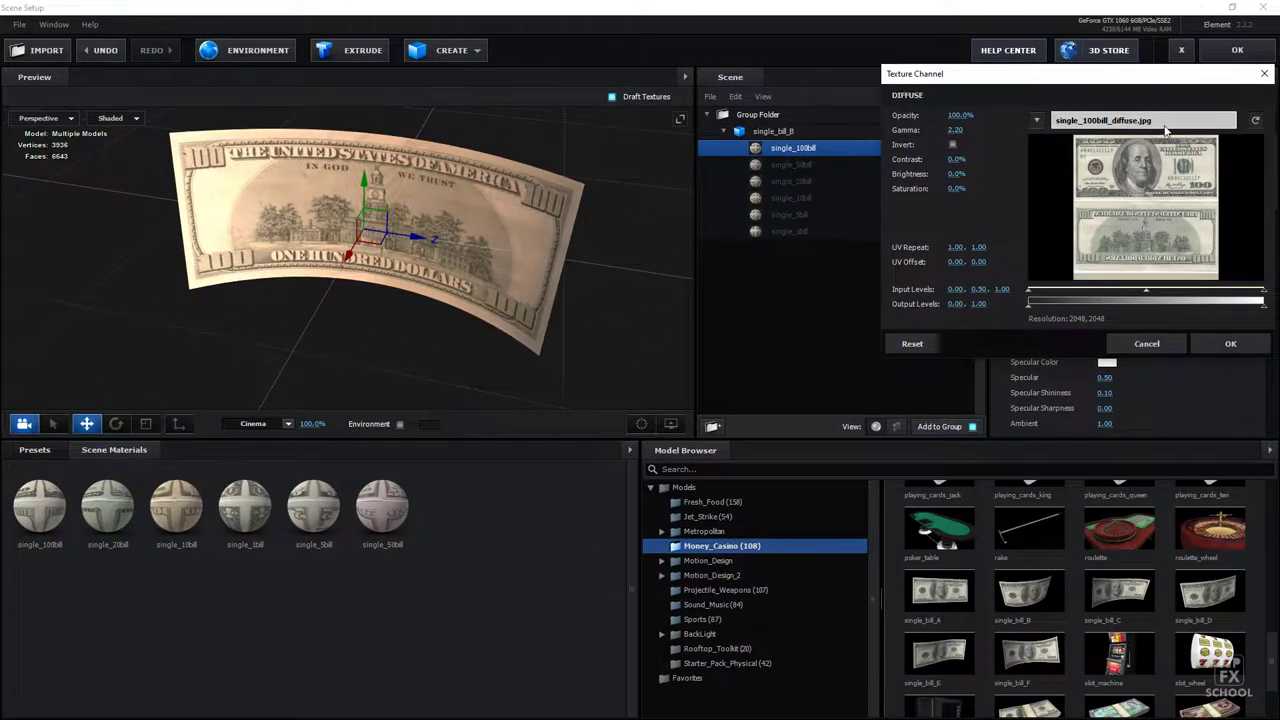
left_click(1110, 122)
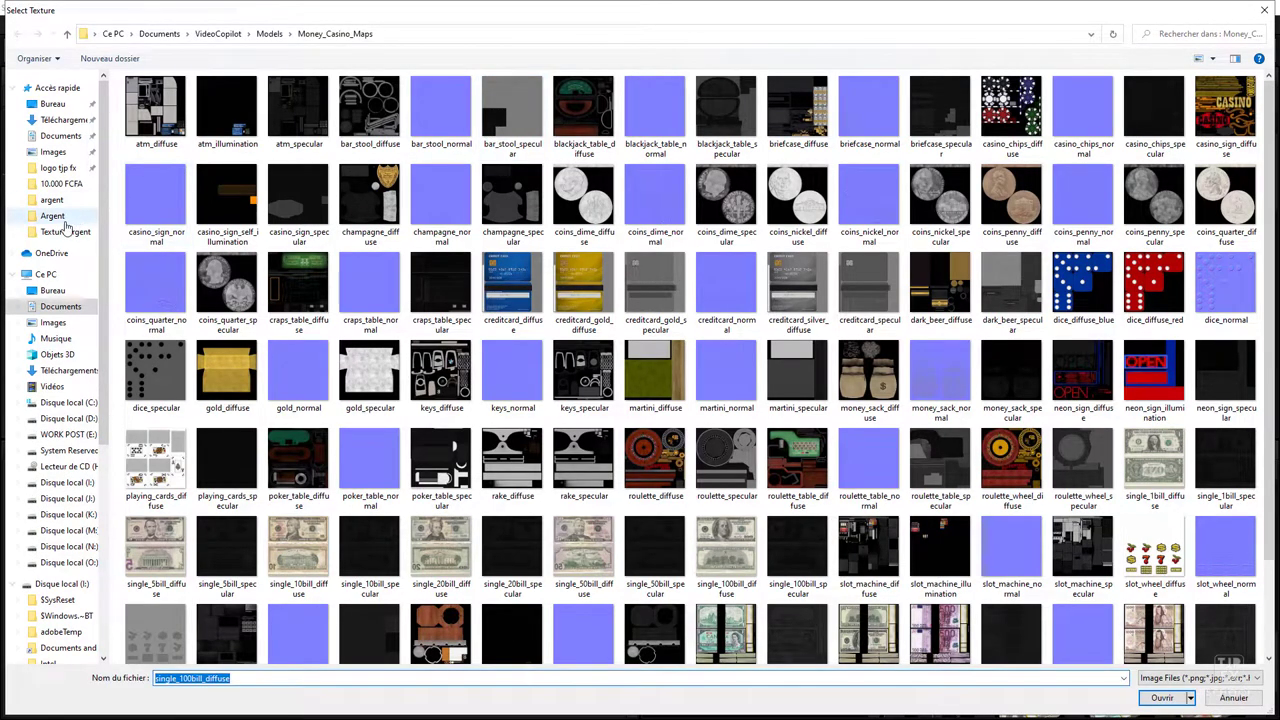
left_click(61, 183)
double_click(157, 125)
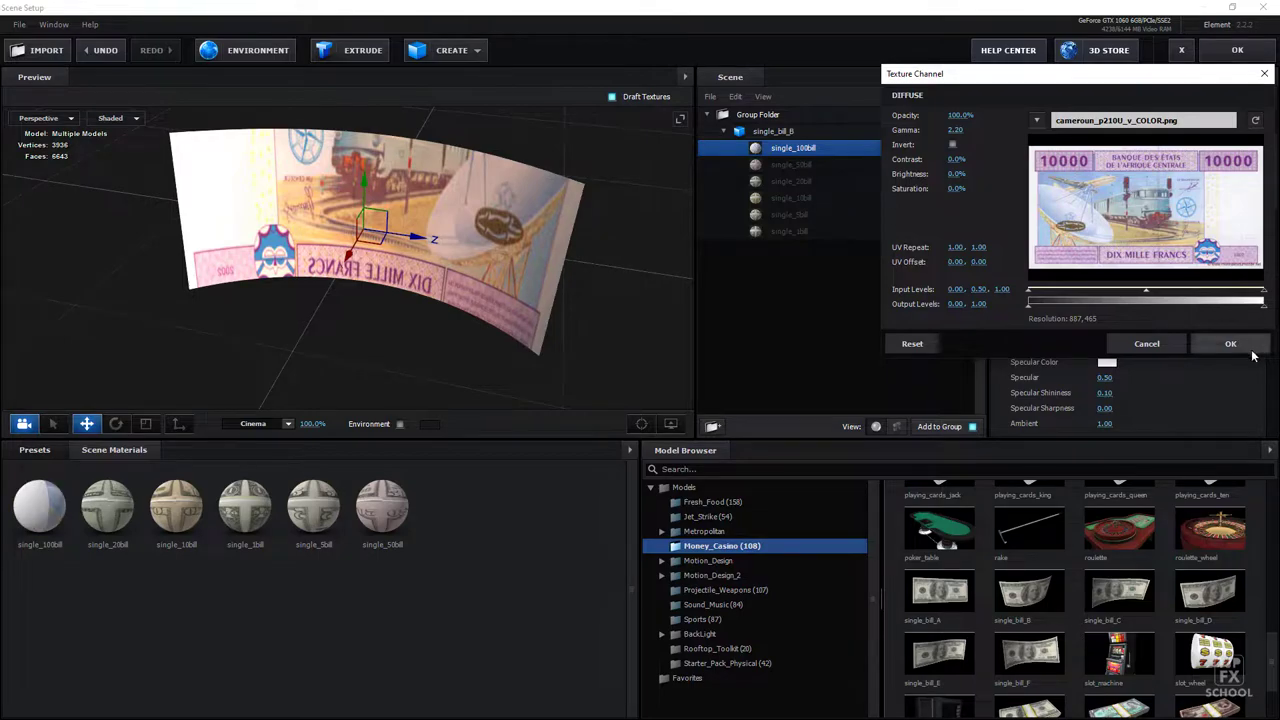
left_click(1231, 345)
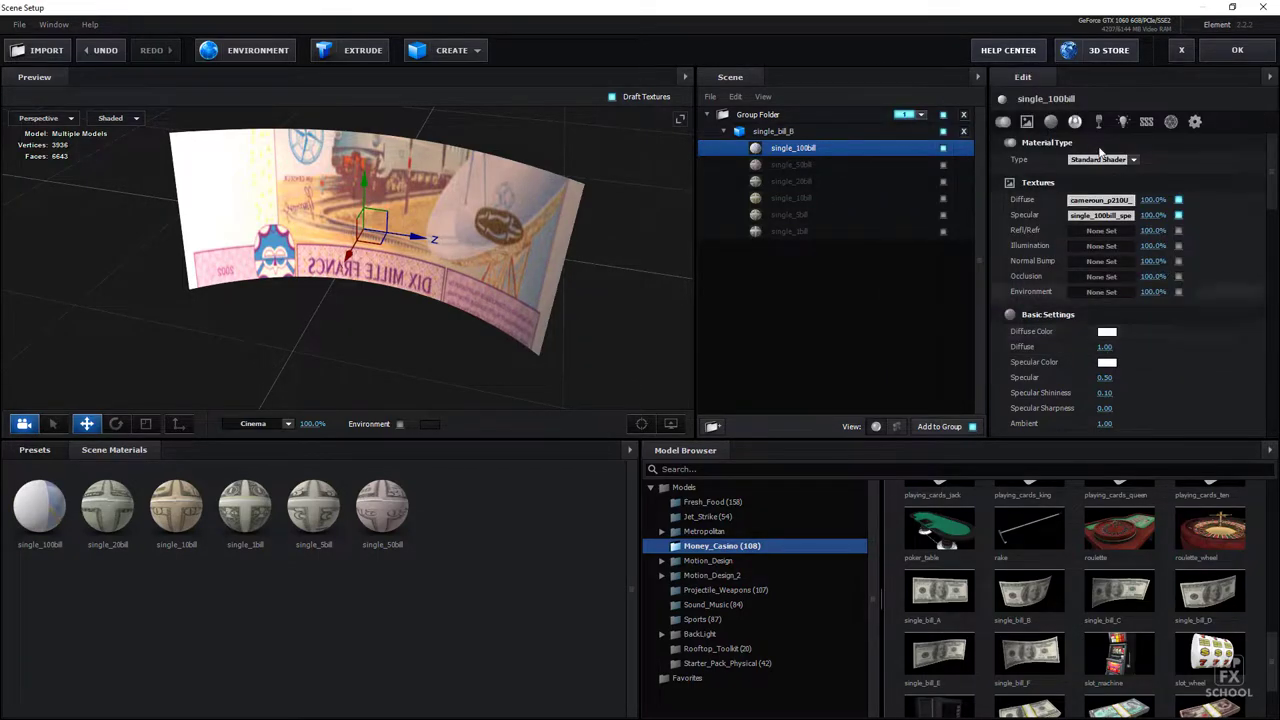
Set single_bill_B's Texture Mapping to Box and collapse its material list
left_click(786, 136)
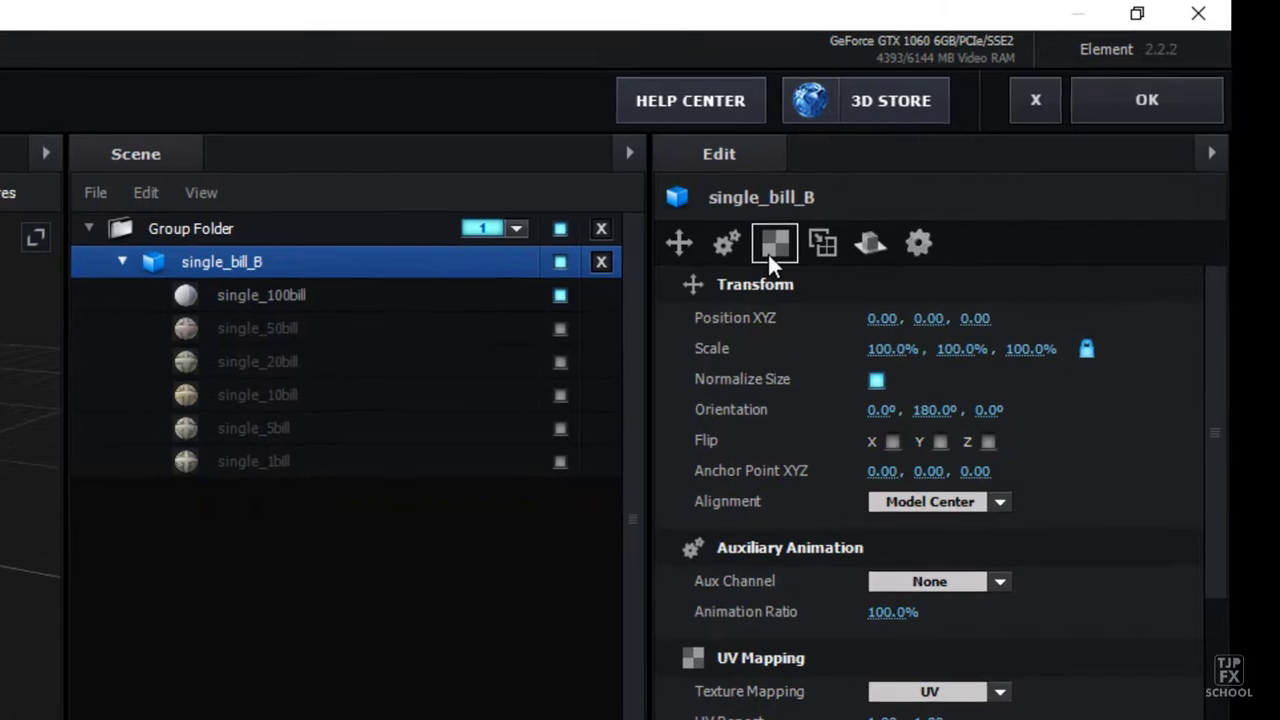
left_click(1050, 121)
left_click(1000, 318)
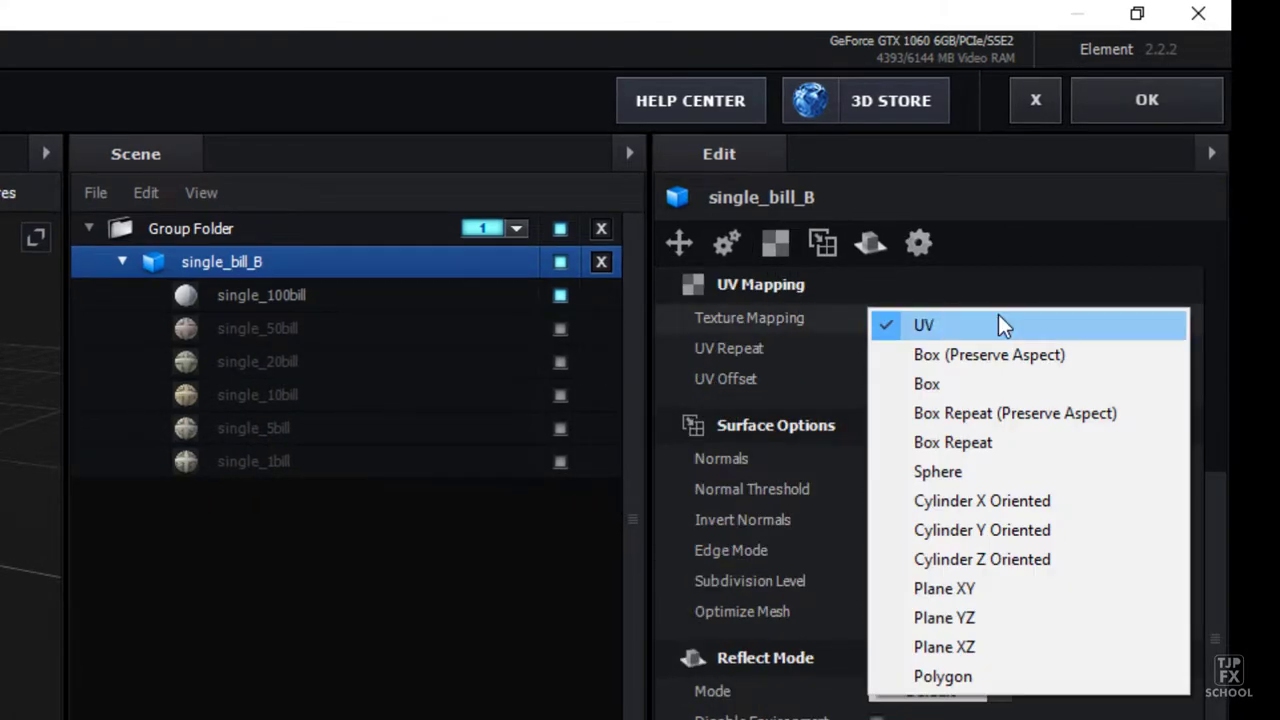
left_click(966, 381)
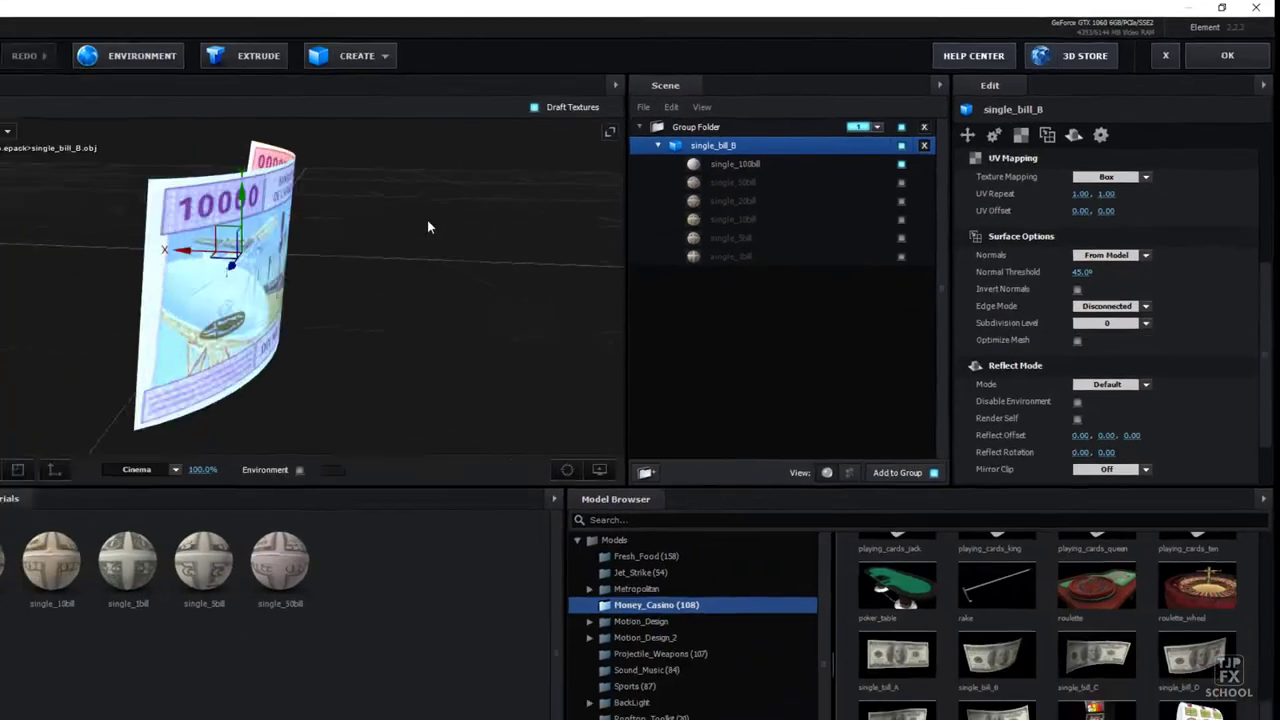
mouse_move(427, 219)
left_mouse_down()
mouse_move(635, 198)
mouse_move(532, 194)
mouse_move(661, 201)
left_mouse_up()
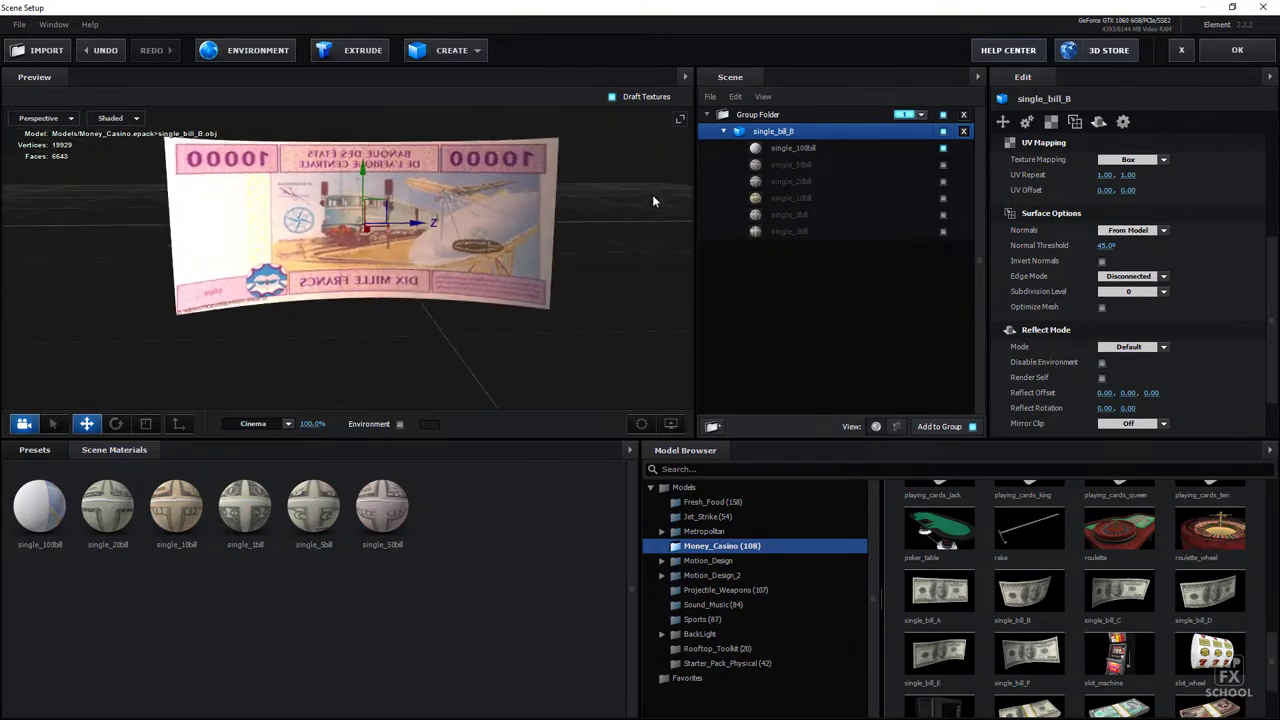
left_click(724, 132)
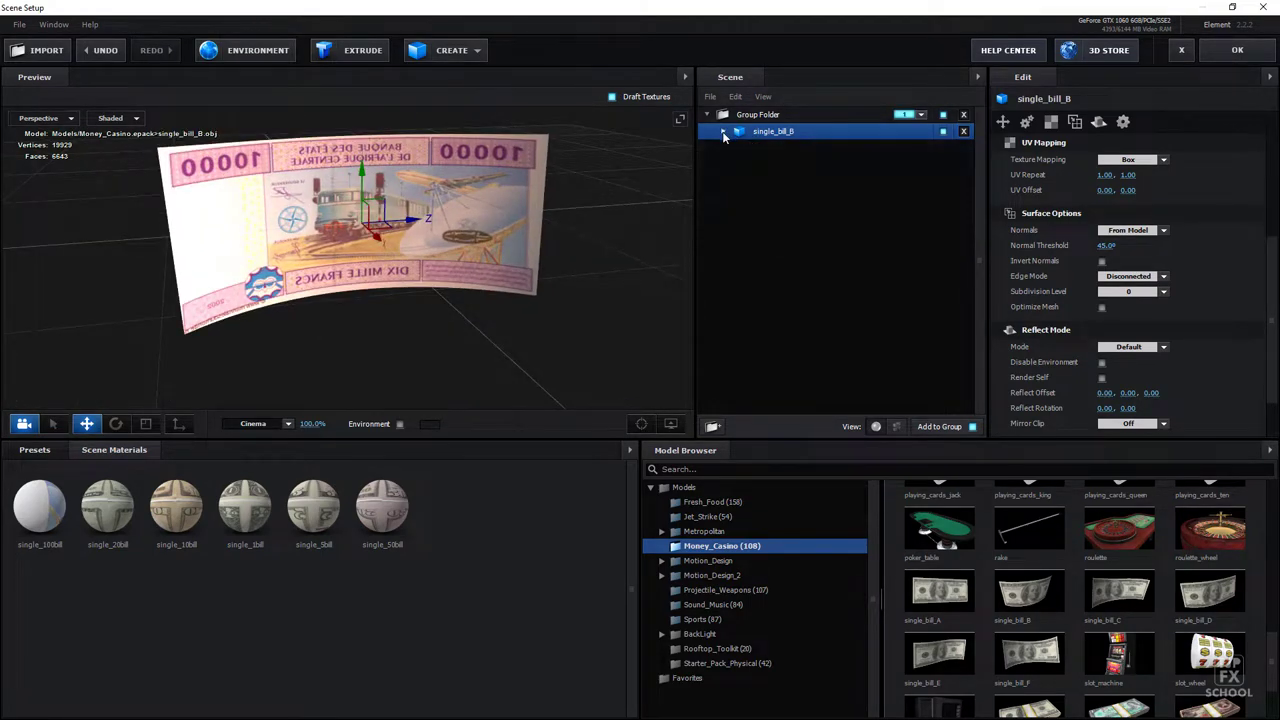
Add the single_bill_D model and hide single_bill_B from the preview
mouse_move(424, 323)
left_mouse_down()
mouse_move(460, 330)
mouse_move(683, 237)
left_mouse_up()
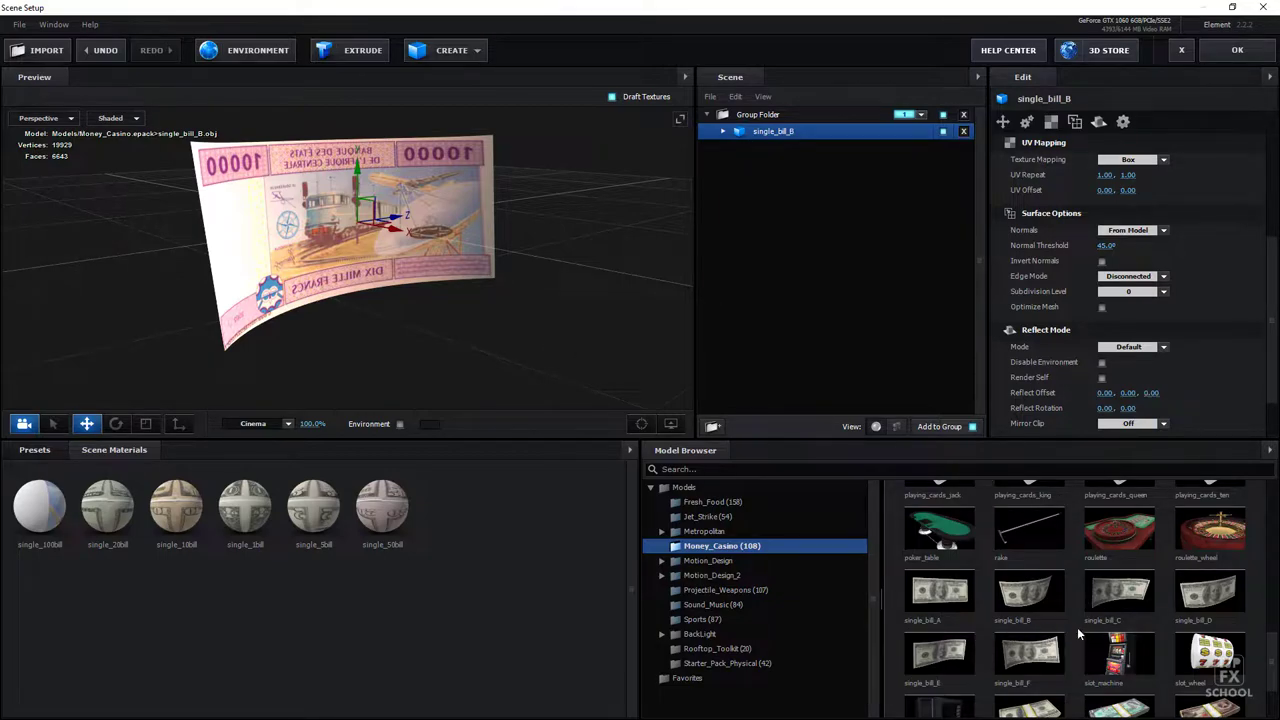
scroll(1097, 619, "down", 1)
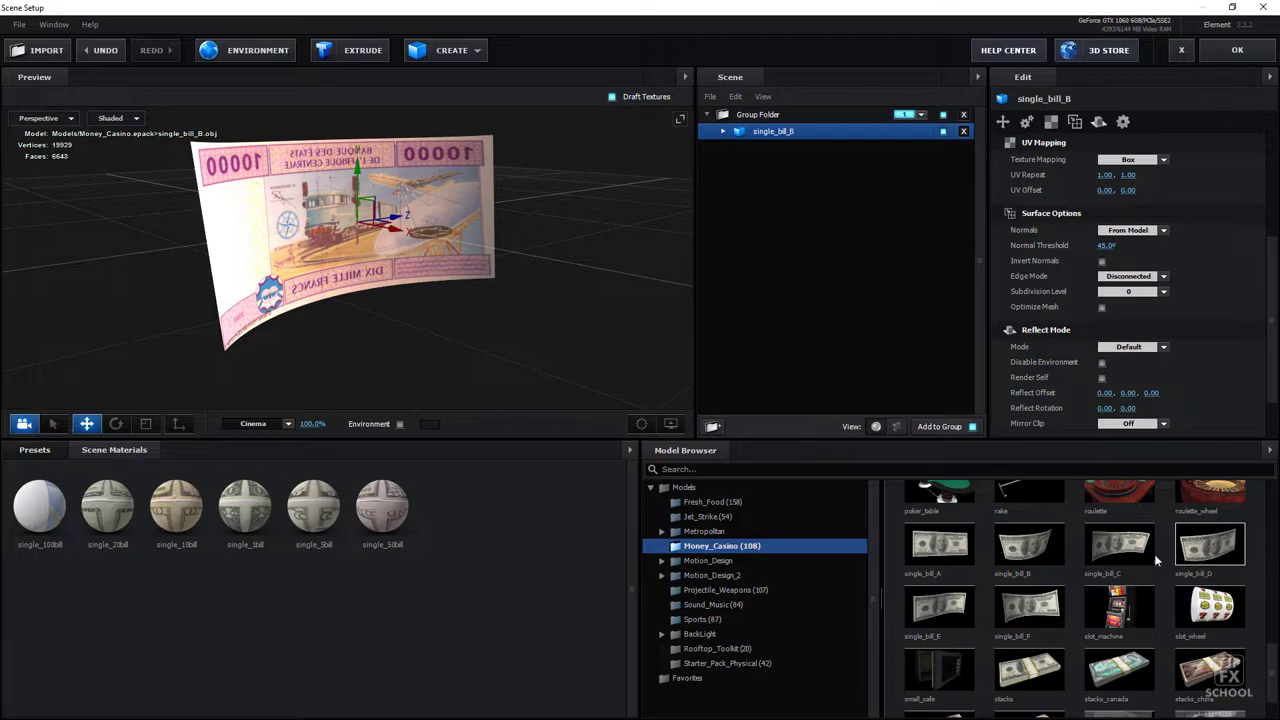
left_click(1218, 550)
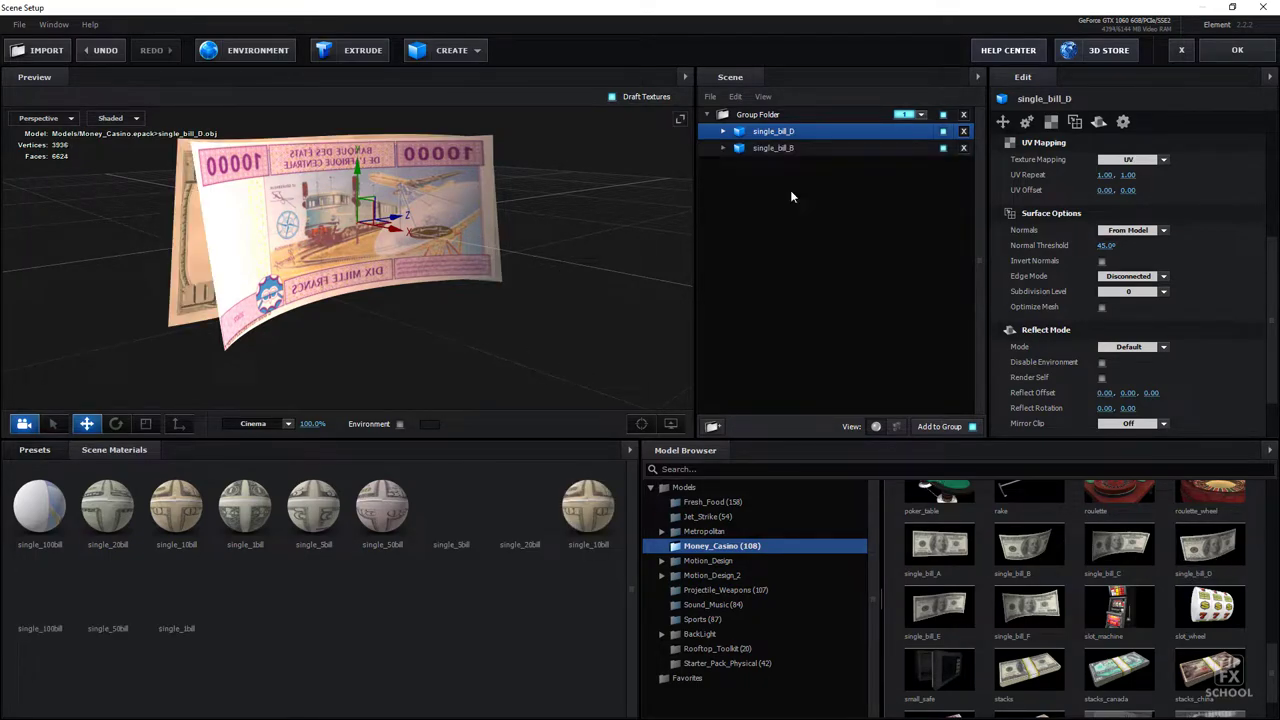
left_click(942, 148)
Inspect the added bills from several angles and enlarge the preview to fill the window
left_click_drag(311, 325, 374, 289)
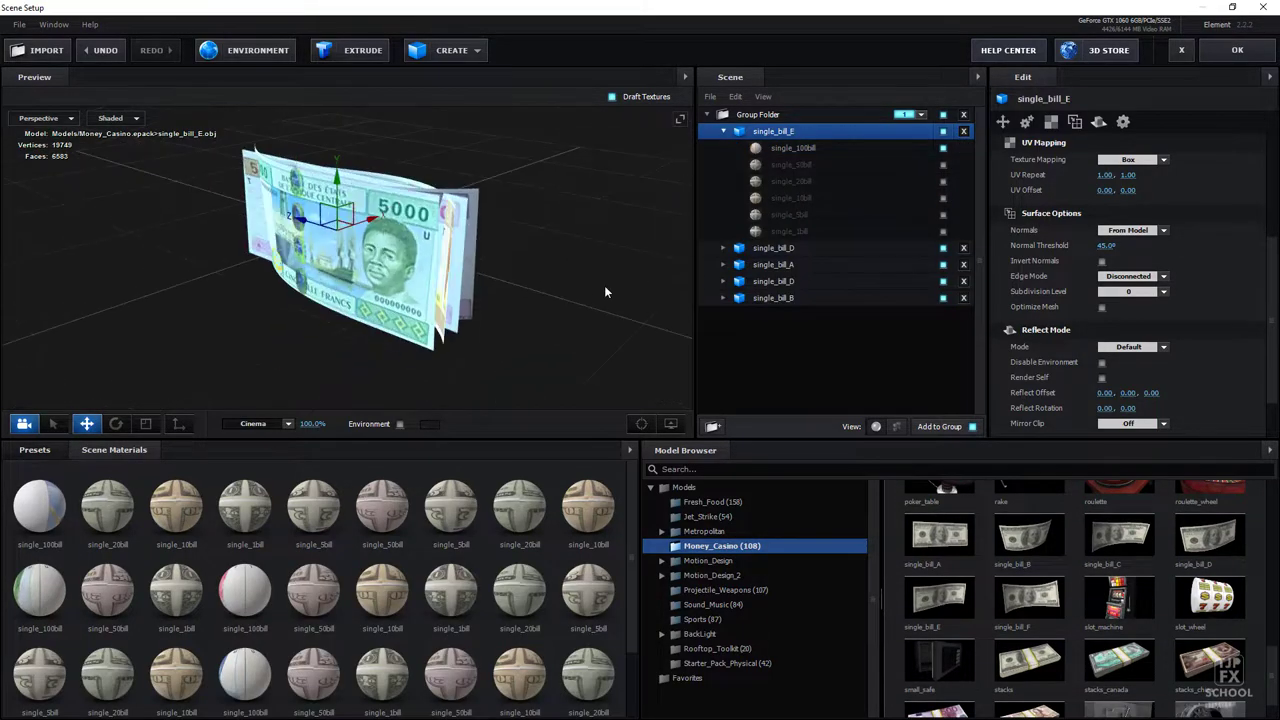
left_click_drag(604, 292, 638, 274)
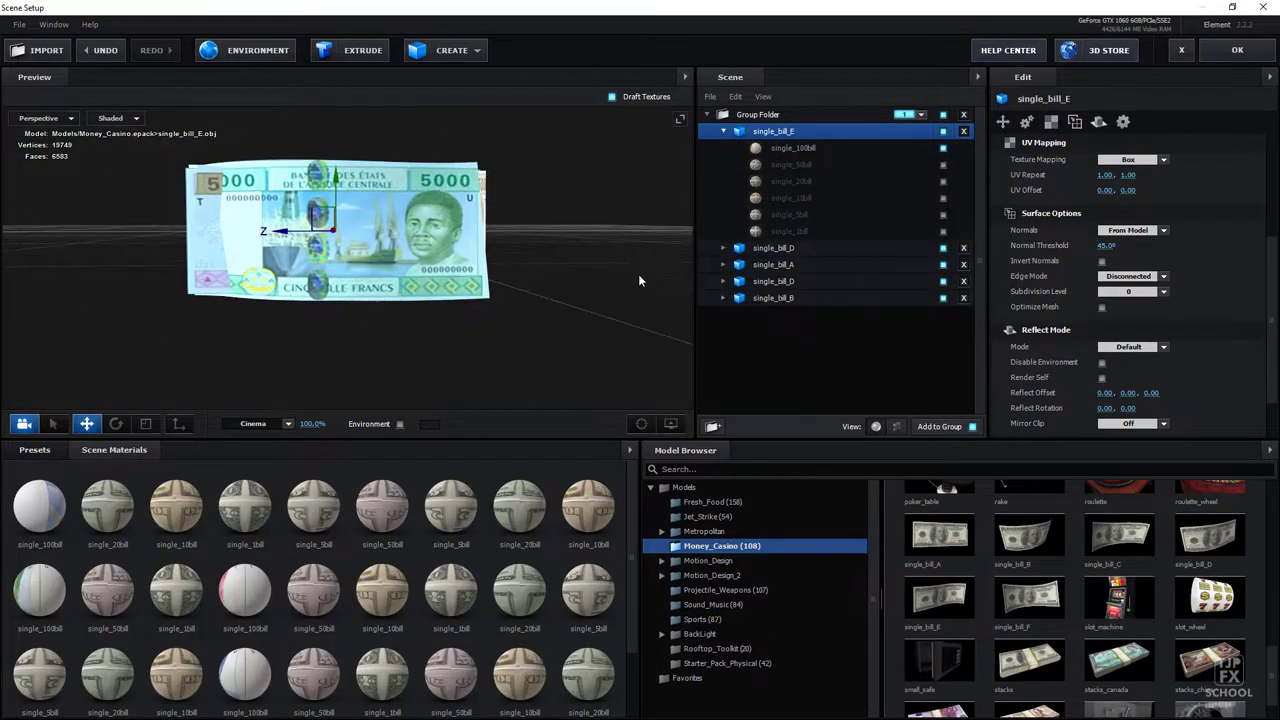
left_click(724, 132)
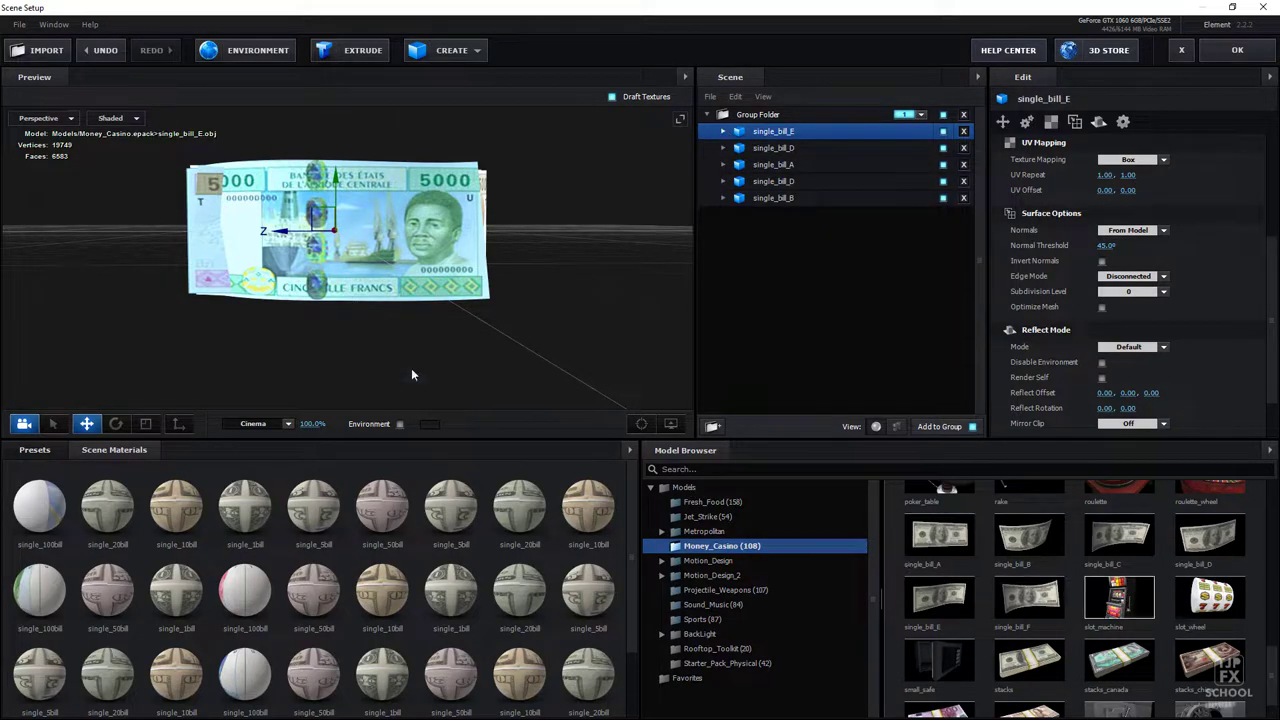
left_click_drag(411, 375, 340, 337)
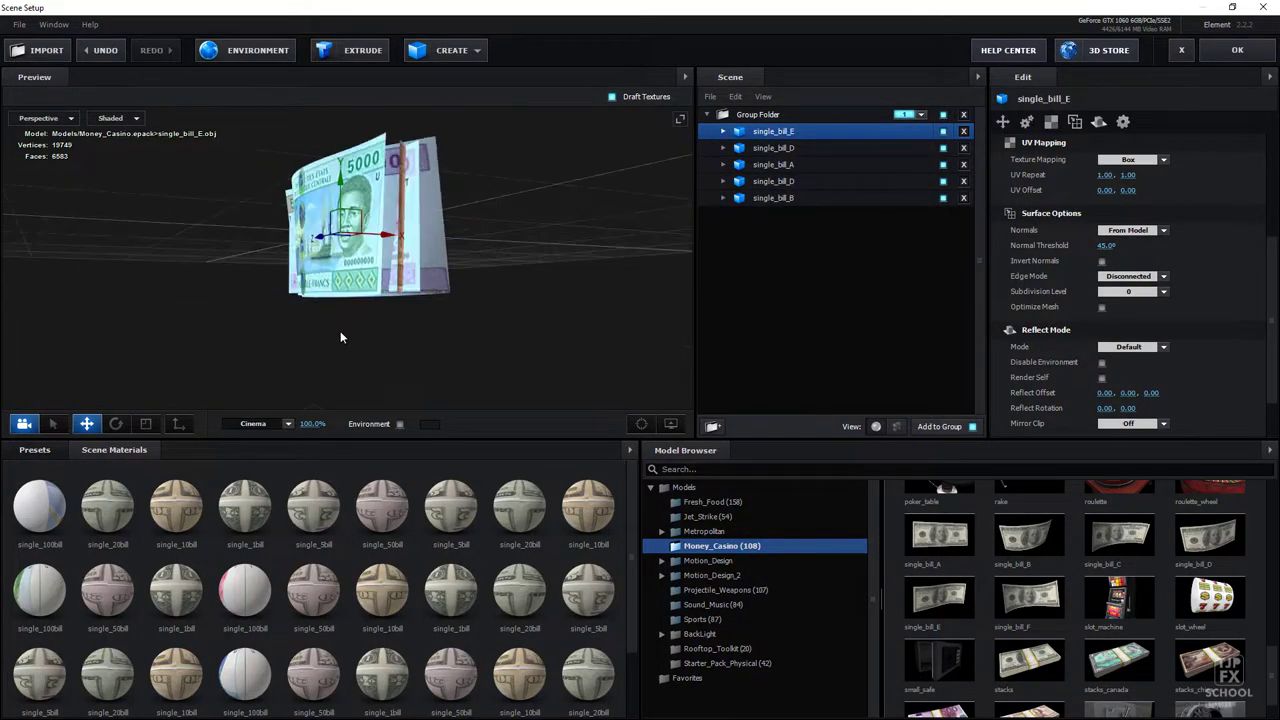
left_click_drag(344, 330, 609, 221)
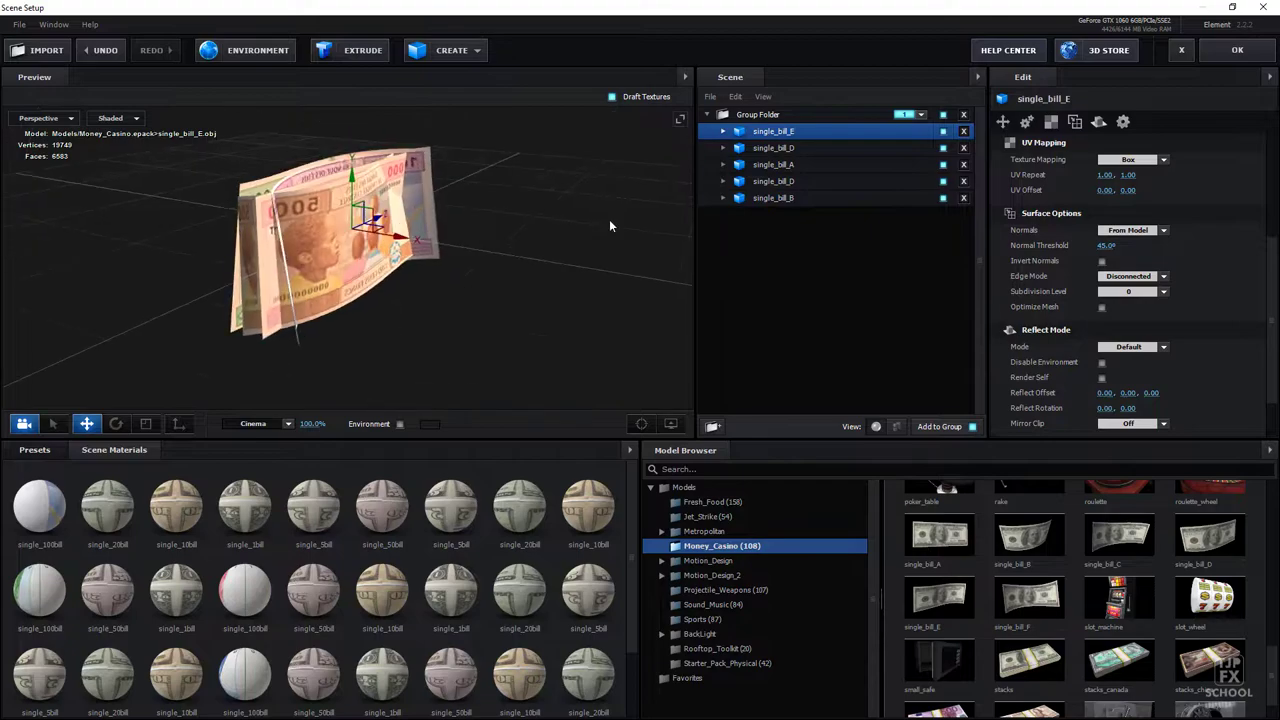
left_click(680, 122)
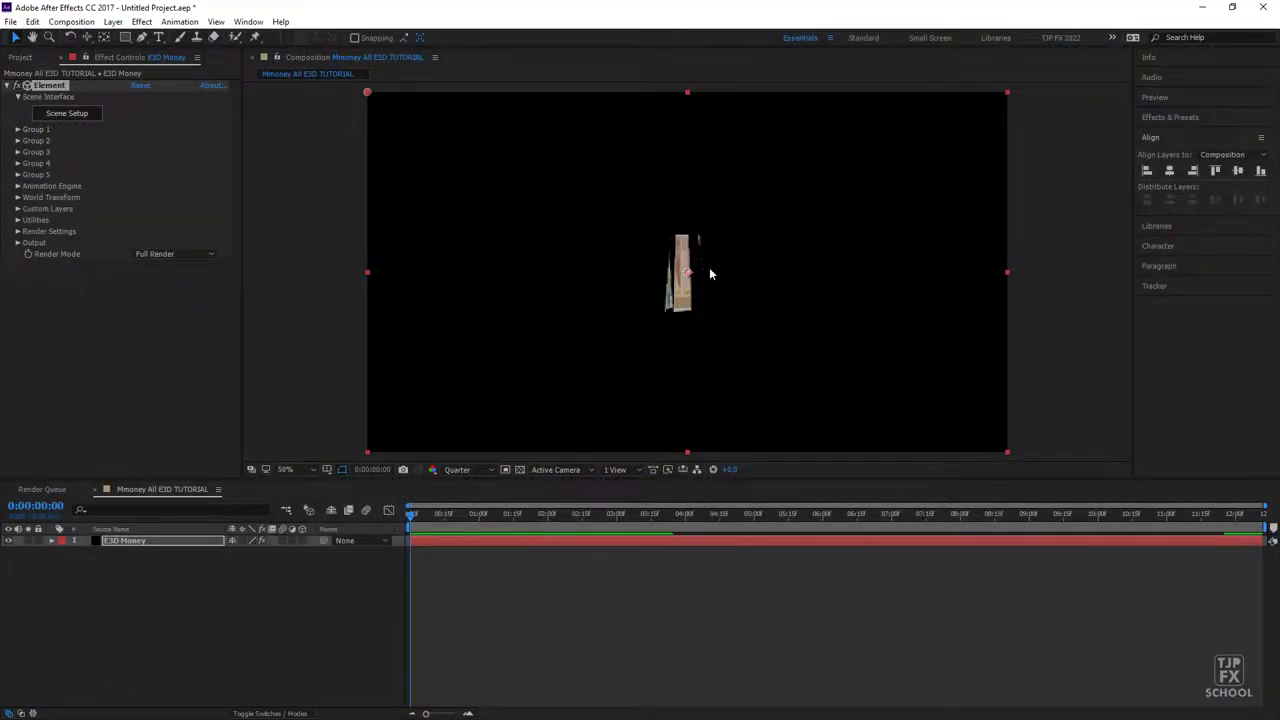
Turn on the transparency grid, then set the Particle Replicator shape to Sphere with 50 particles
left_click(662, 382)
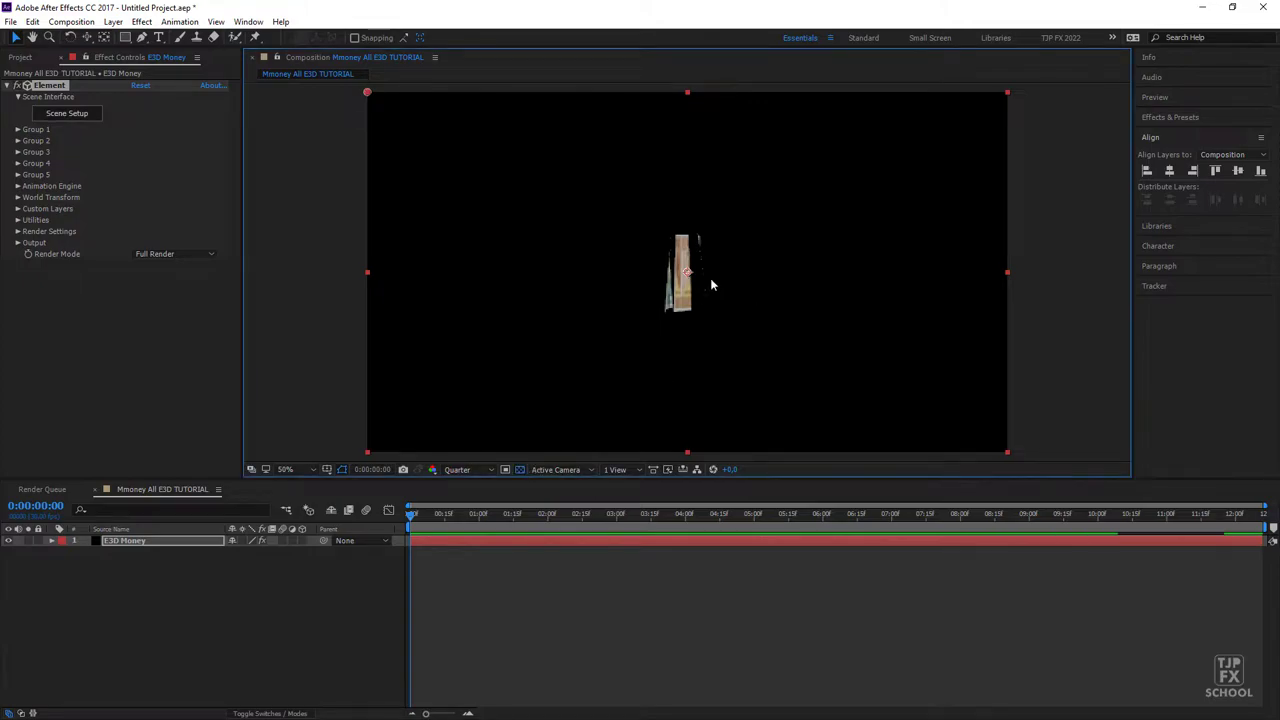
left_click(515, 469)
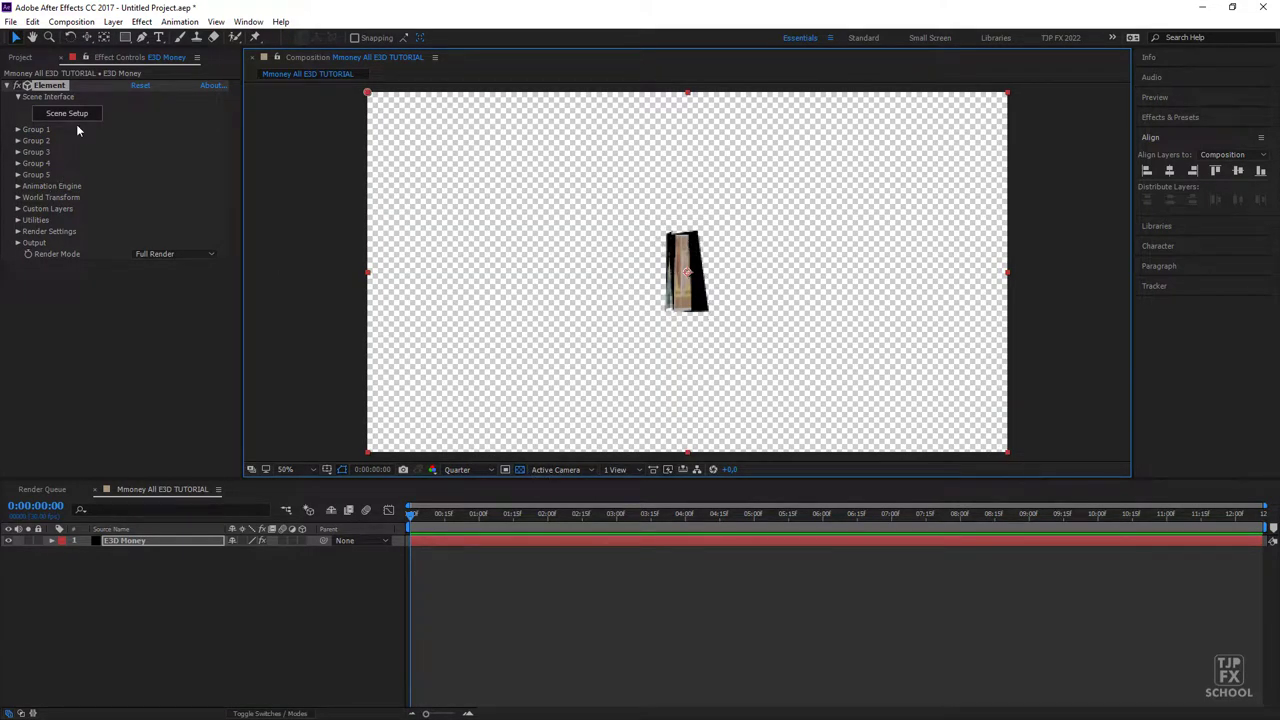
left_click(17, 131)
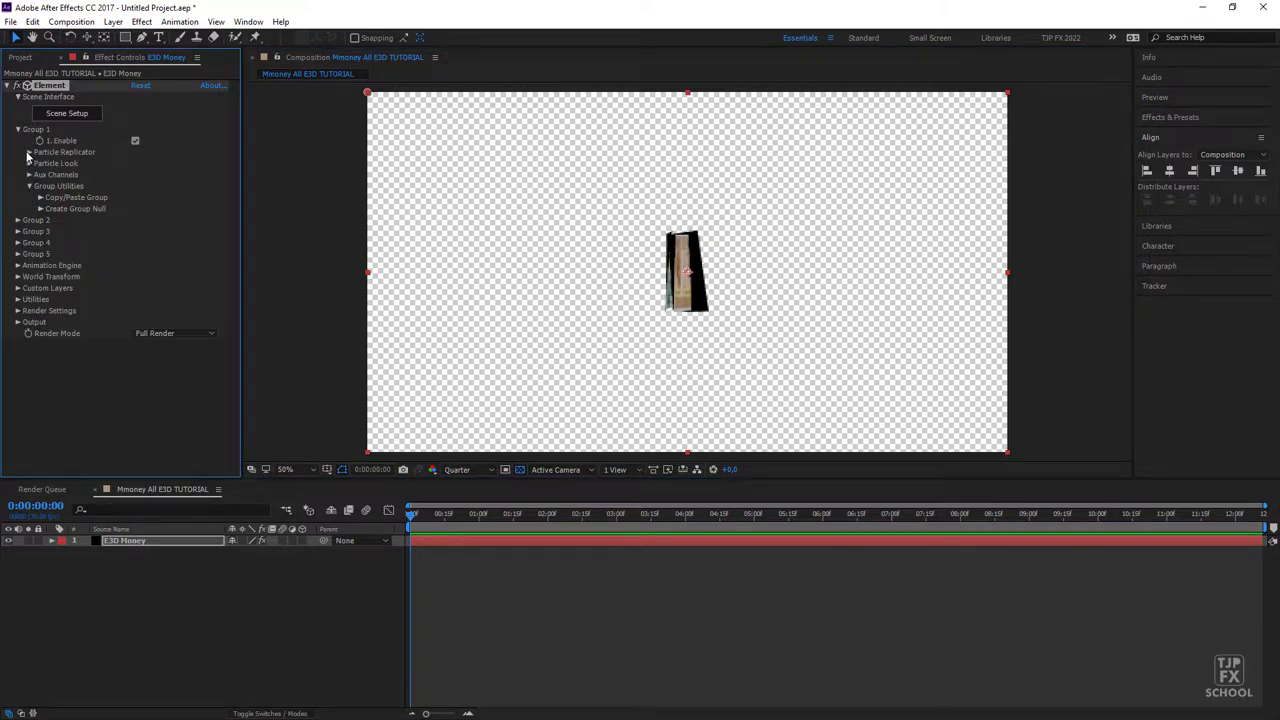
left_click(29, 152)
left_click(150, 176)
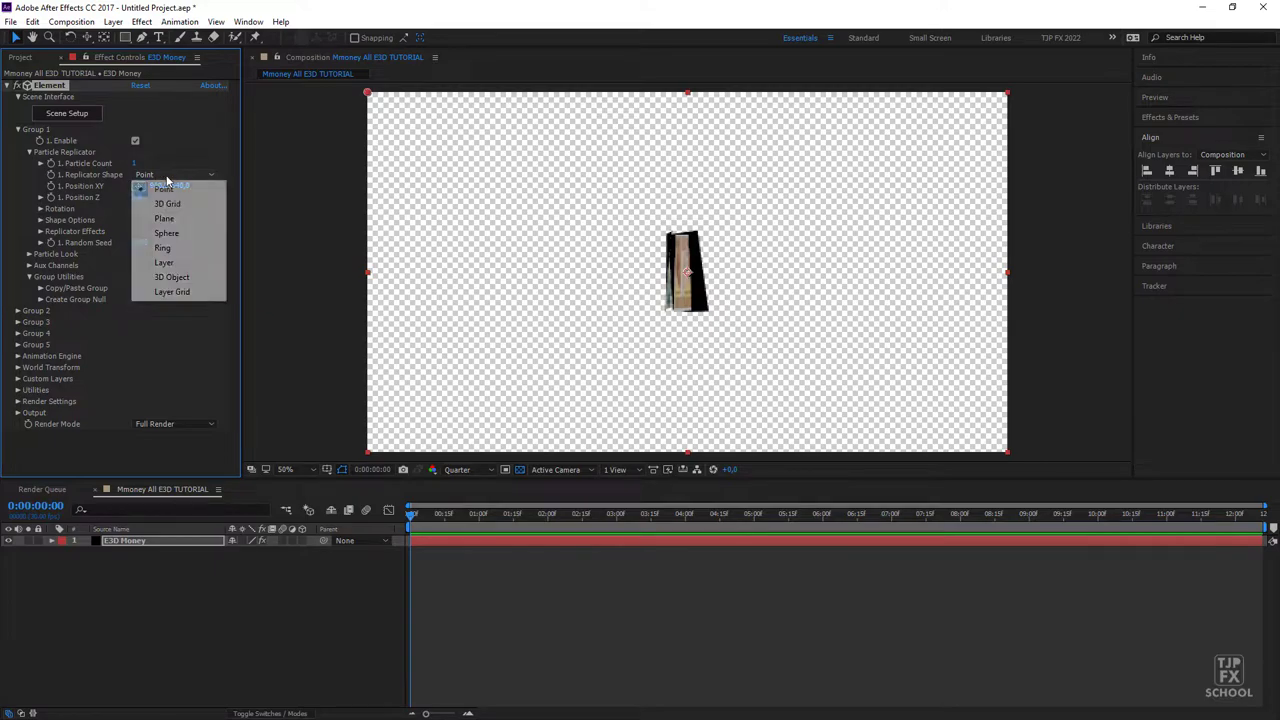
left_click(205, 235)
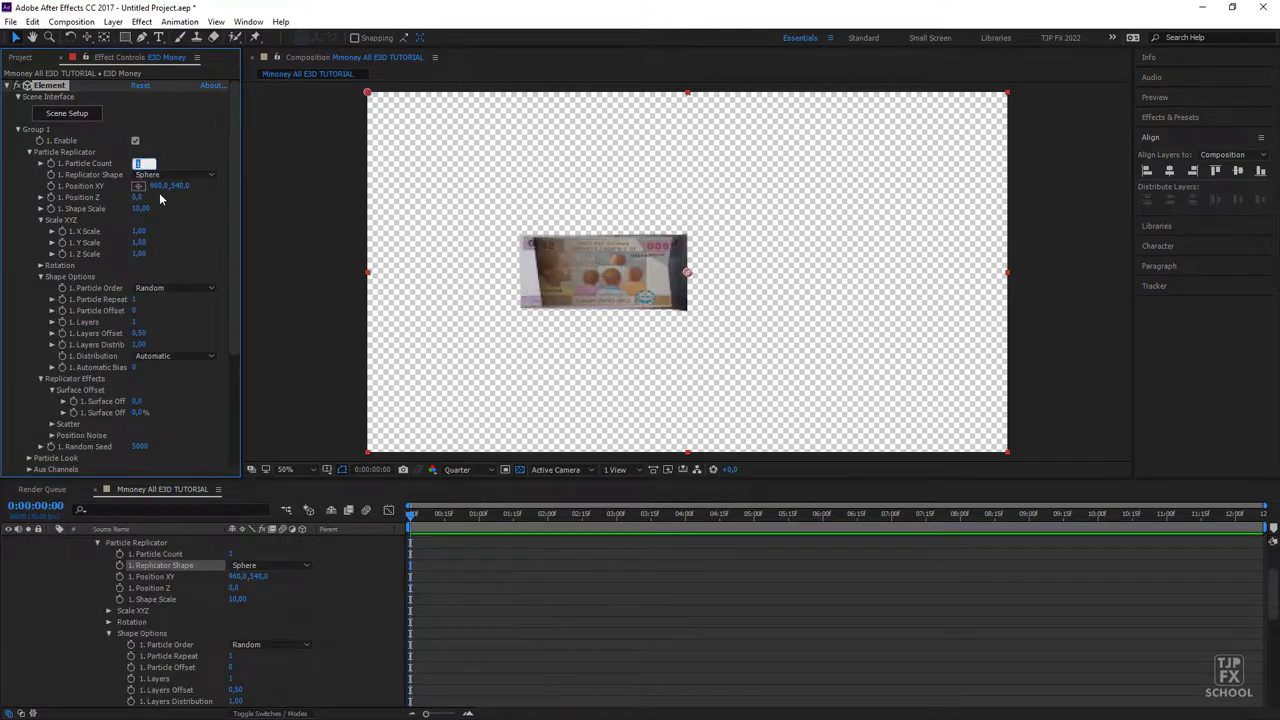
type("50")
key("Return")
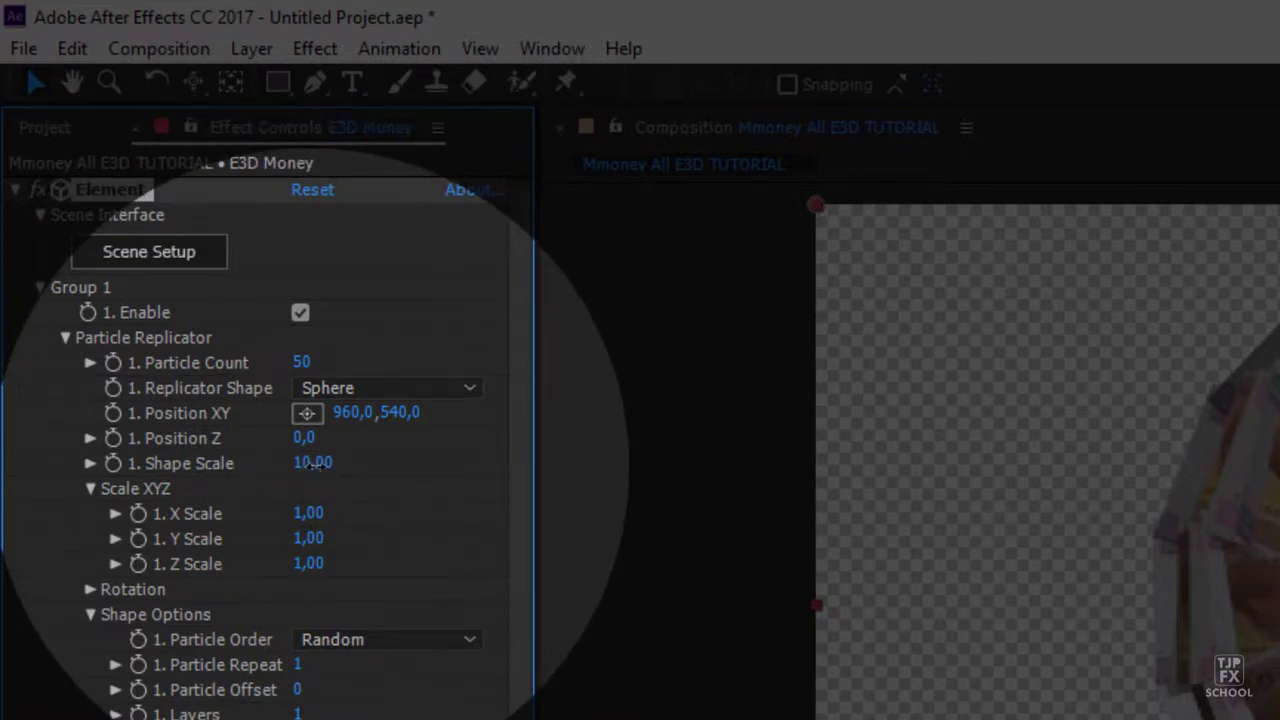
Enlarge the bill sphere, switch distribution to Set Rows, and set Position Z 3970 and Shape Scale 77.20
left_click_drag(300, 470, 394, 466)
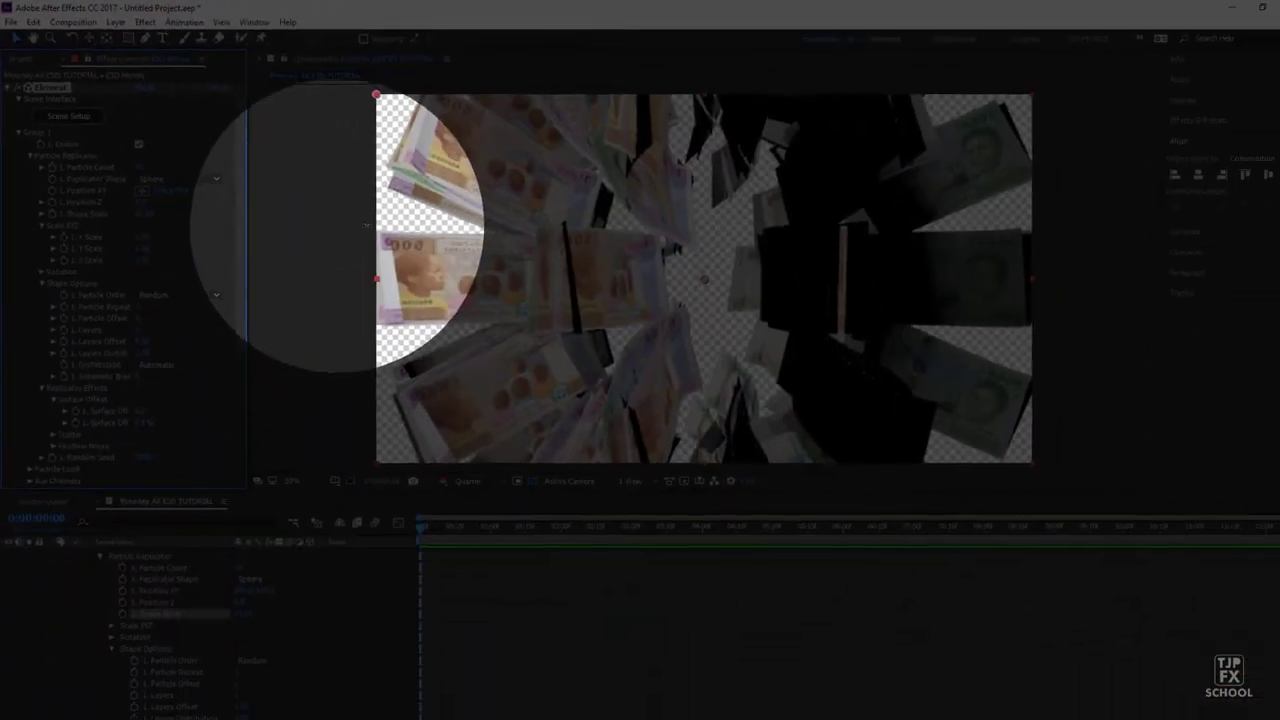
left_click_drag(366, 226, 420, 226)
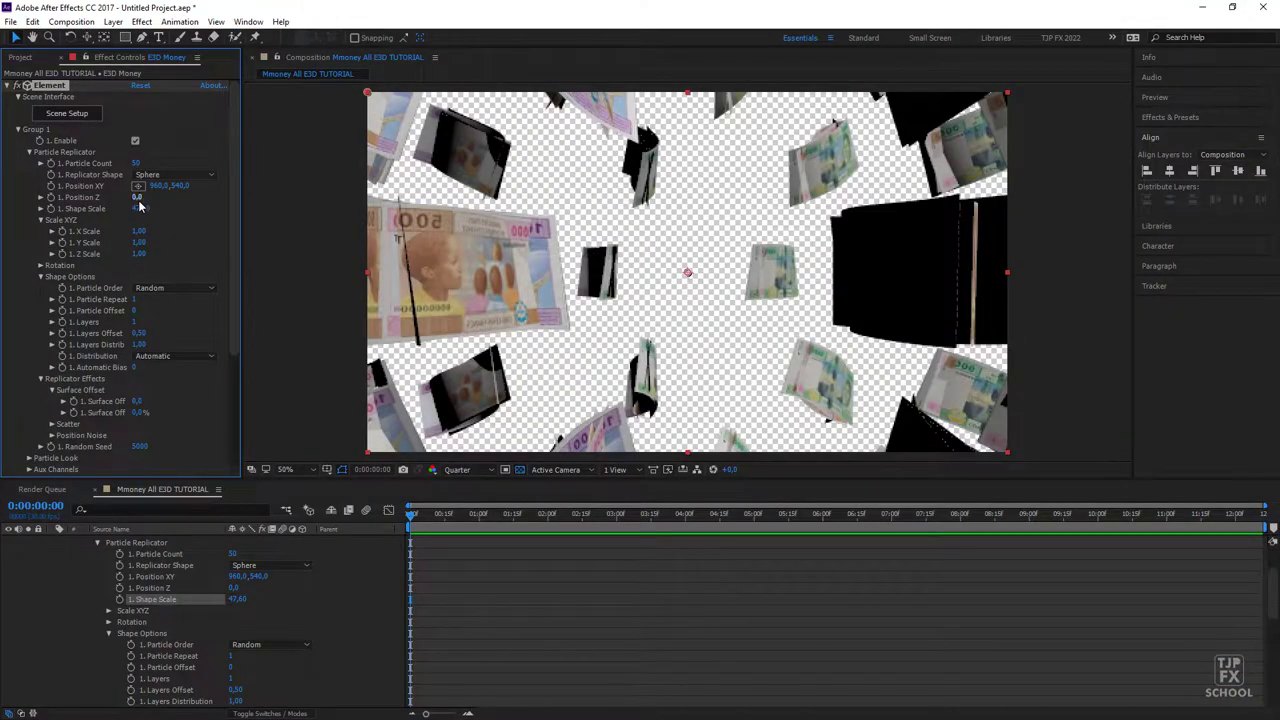
left_click(190, 356)
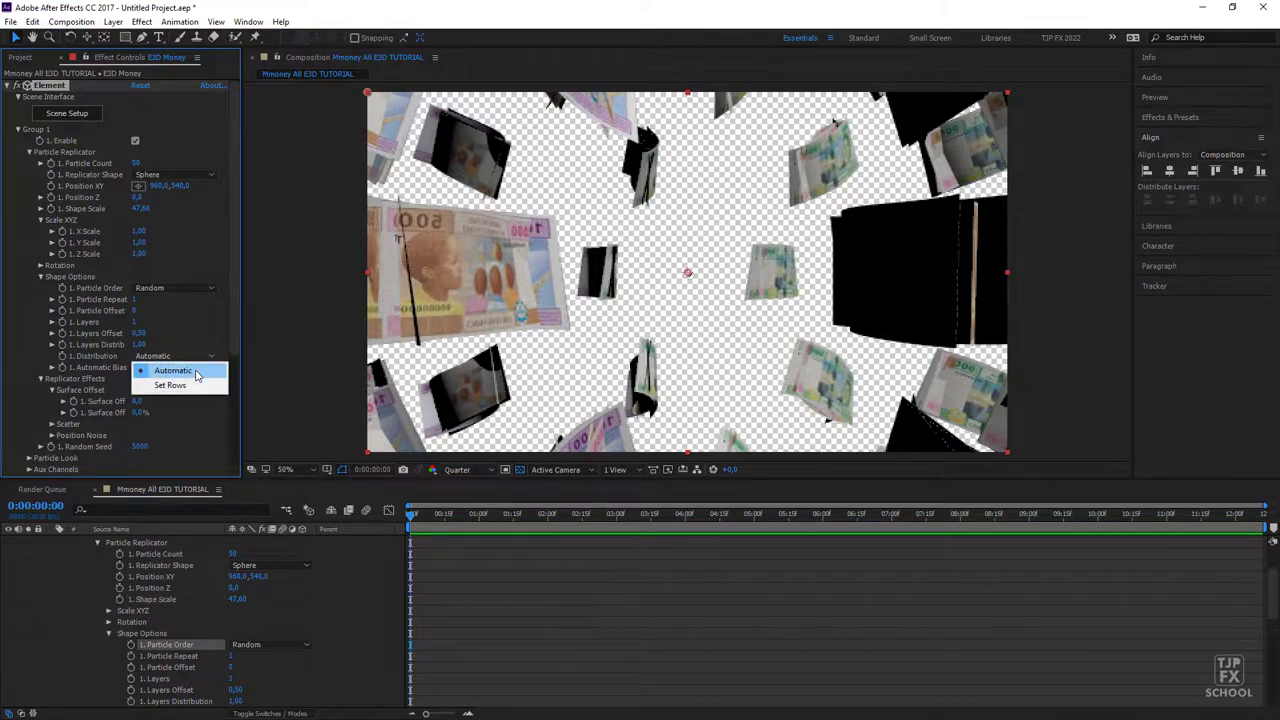
left_click(180, 385)
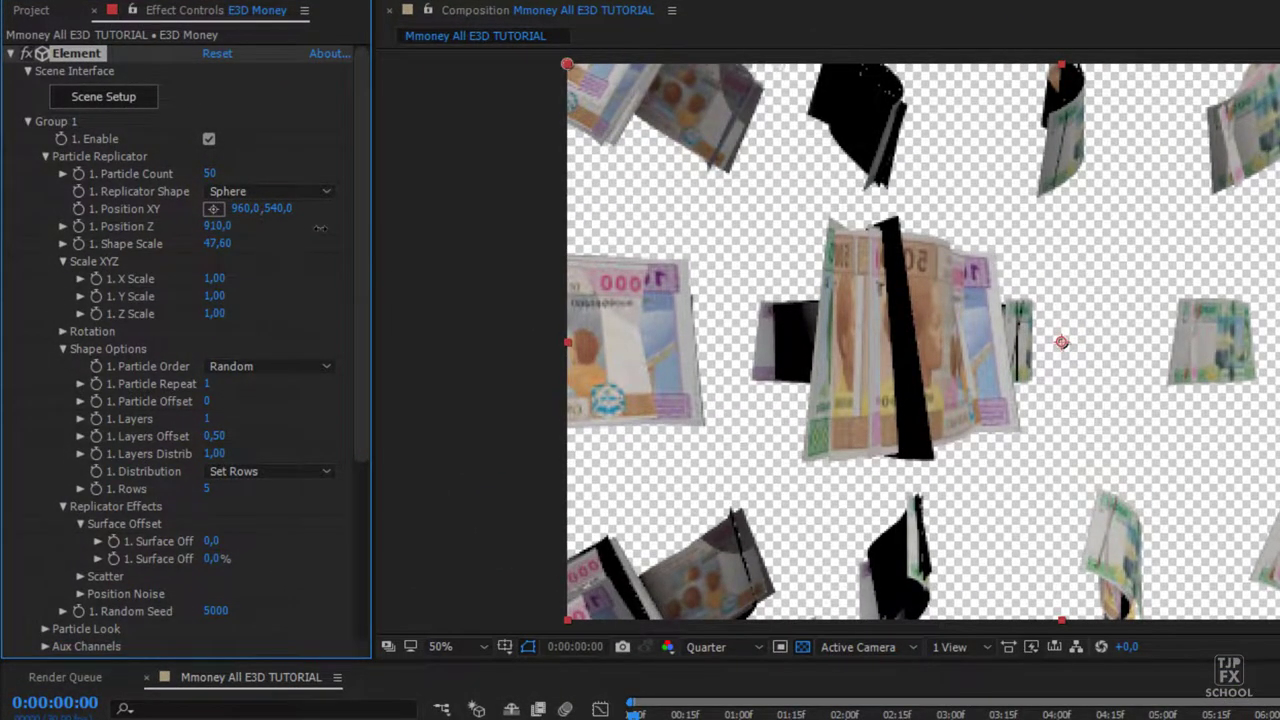
left_click_drag(320, 228, 614, 229)
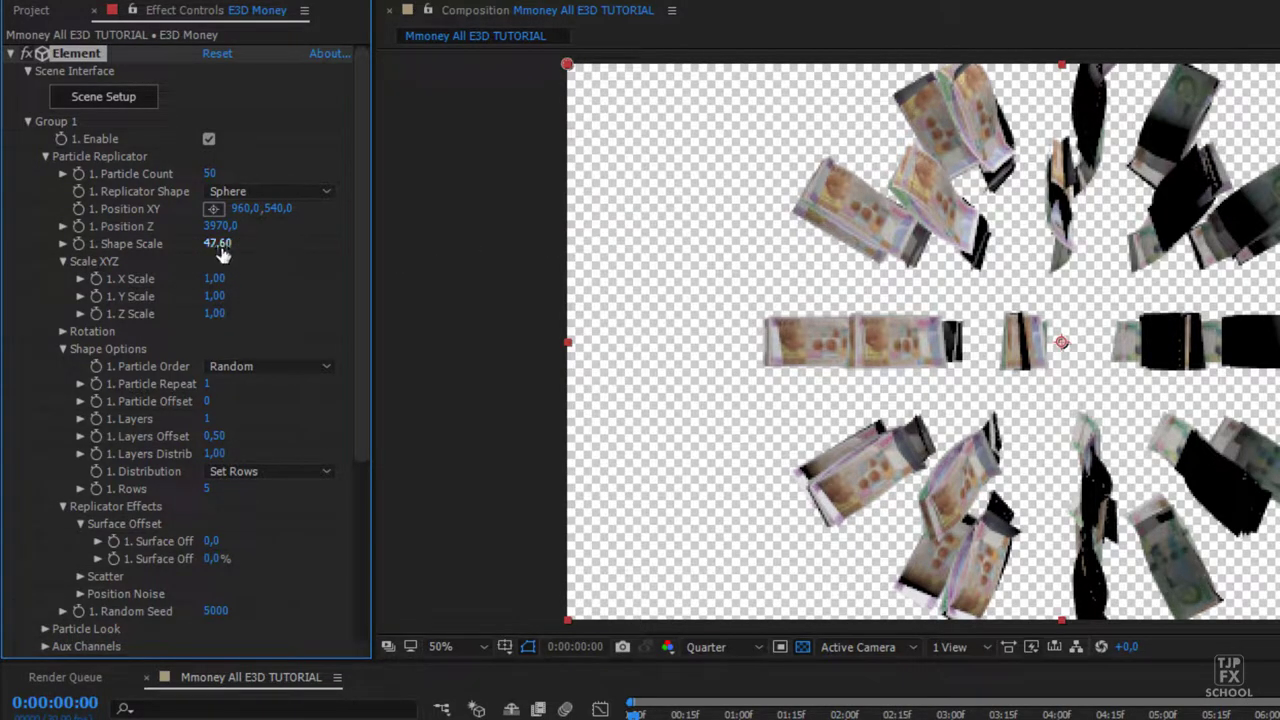
mouse_move(218, 244)
left_mouse_down()
mouse_move(473, 267)
mouse_move(490, 291)
left_mouse_up()
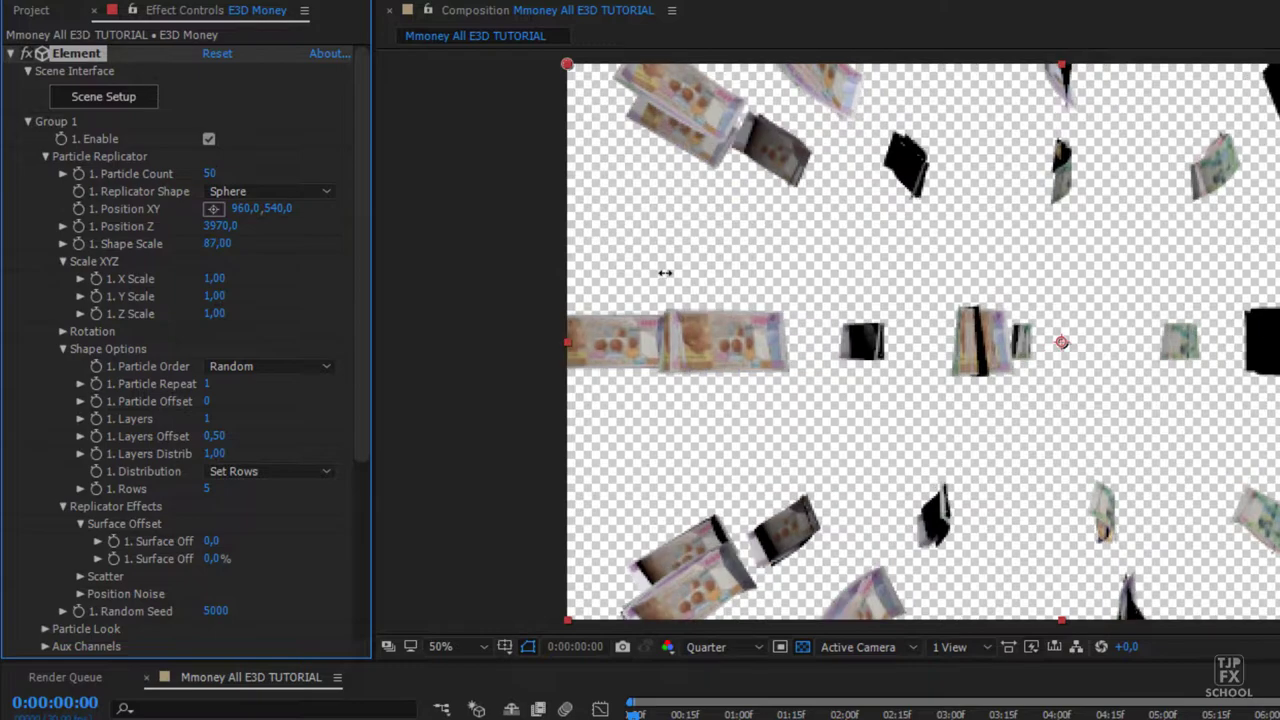
Collapse Scale XYZ and Shape Options, expand Scatter, and enable Multi-Object under Particle Look
left_click(63, 261)
left_click(63, 296)
left_click(80, 383)
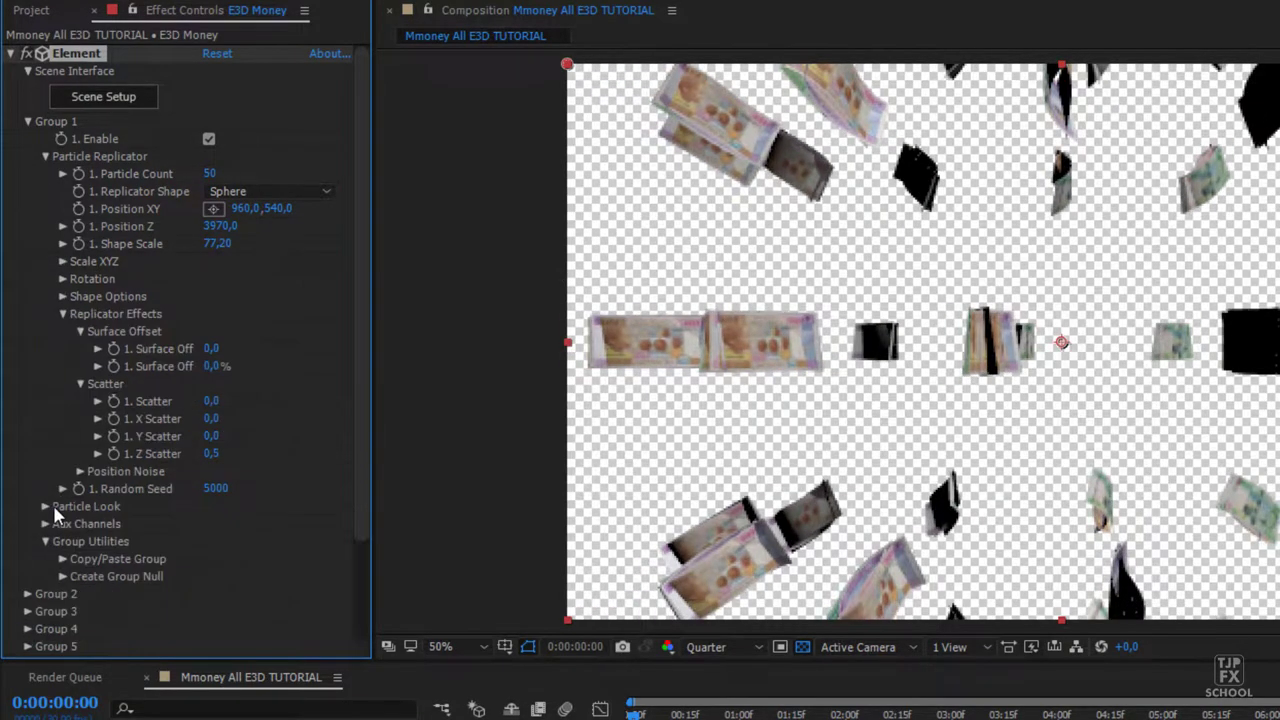
left_click(45, 506)
scroll(50, 528, "down", 1)
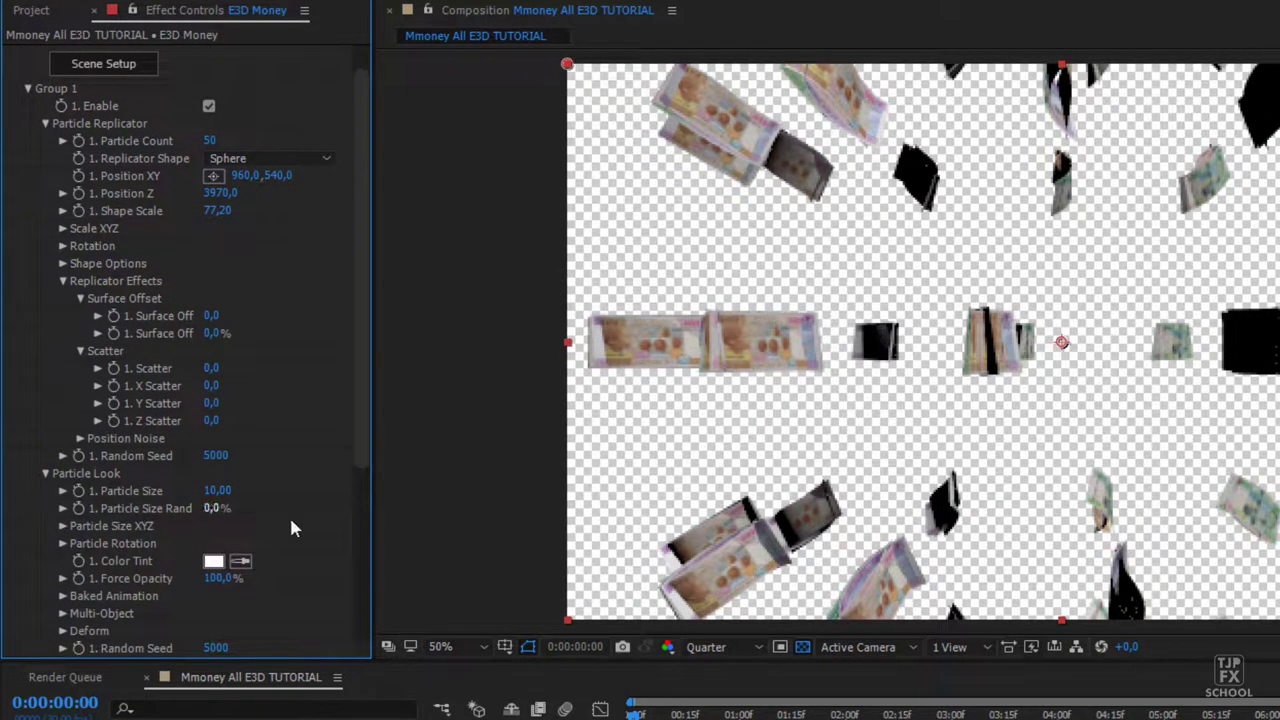
left_click_drag(291, 528, 305, 278)
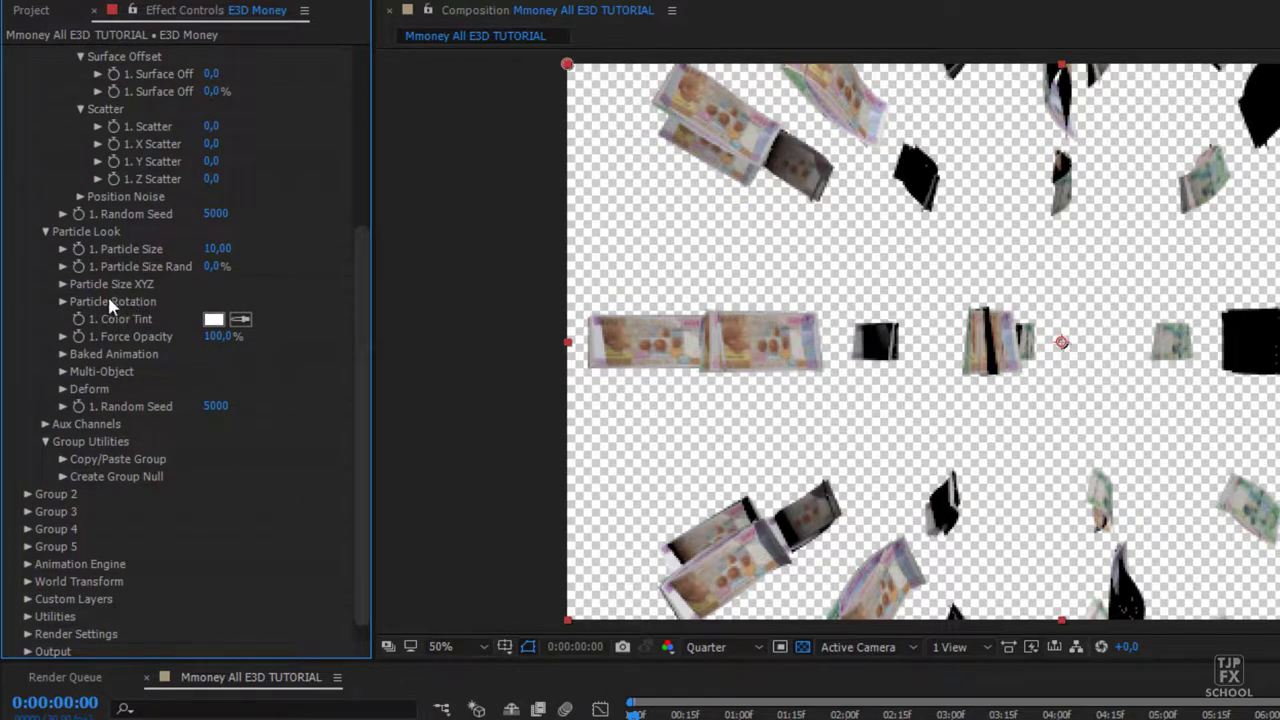
left_click(63, 371)
left_click(209, 390)
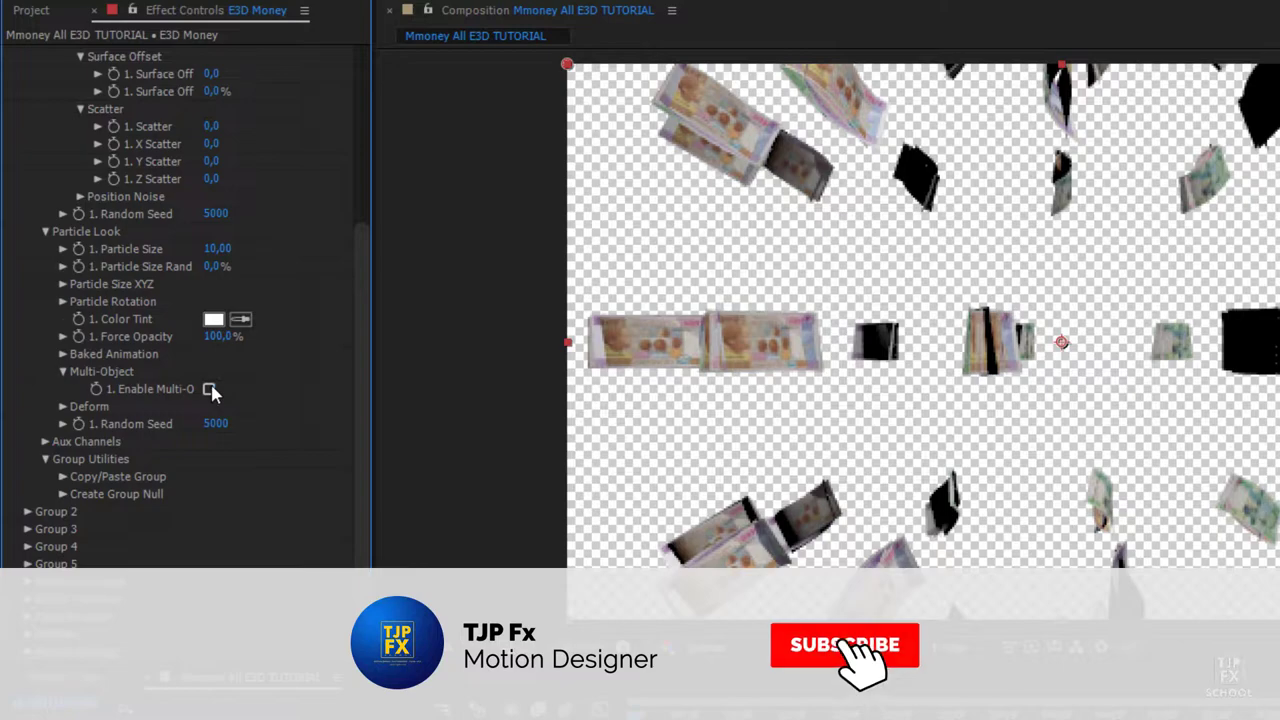
scroll(286, 453, "down", 5)
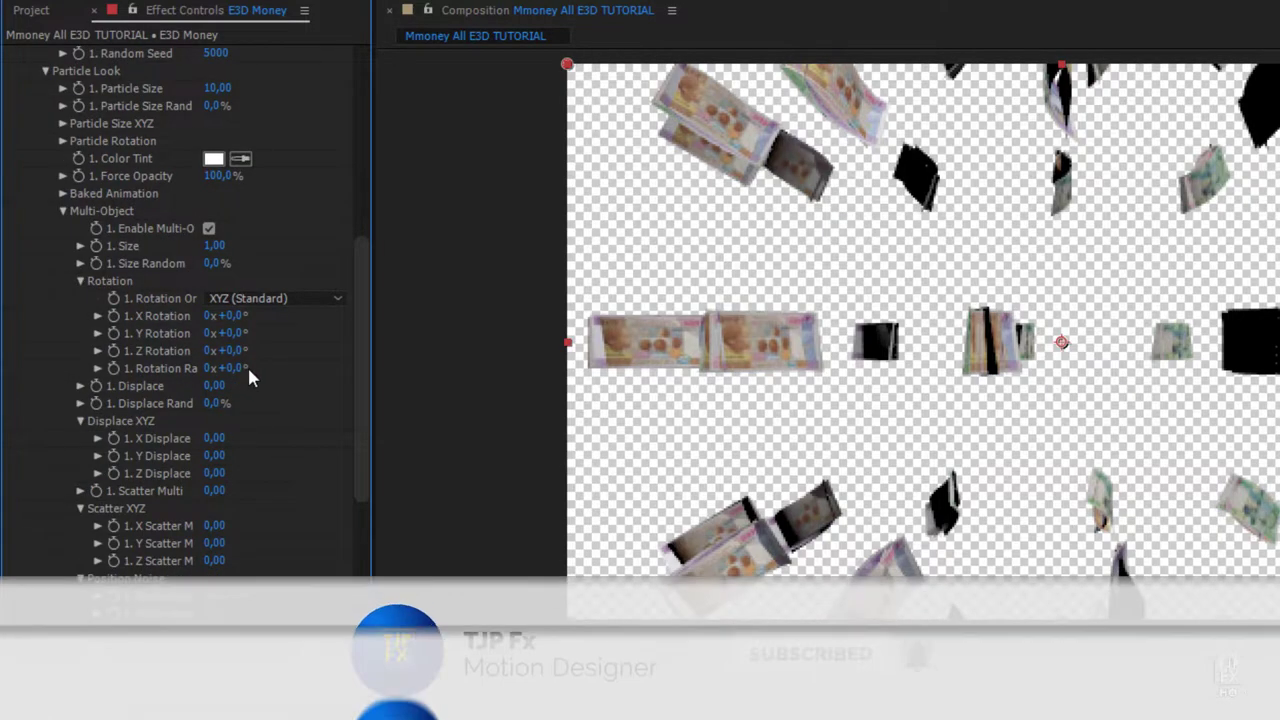
Set Multi-Object Rotation Random to 169°, Scatter Multi to 106.38 and Z Scatter Multi to 156.30
mouse_move(232, 372)
left_mouse_down()
mouse_move(341, 368)
mouse_move(343, 313)
mouse_move(241, 336)
left_mouse_up()
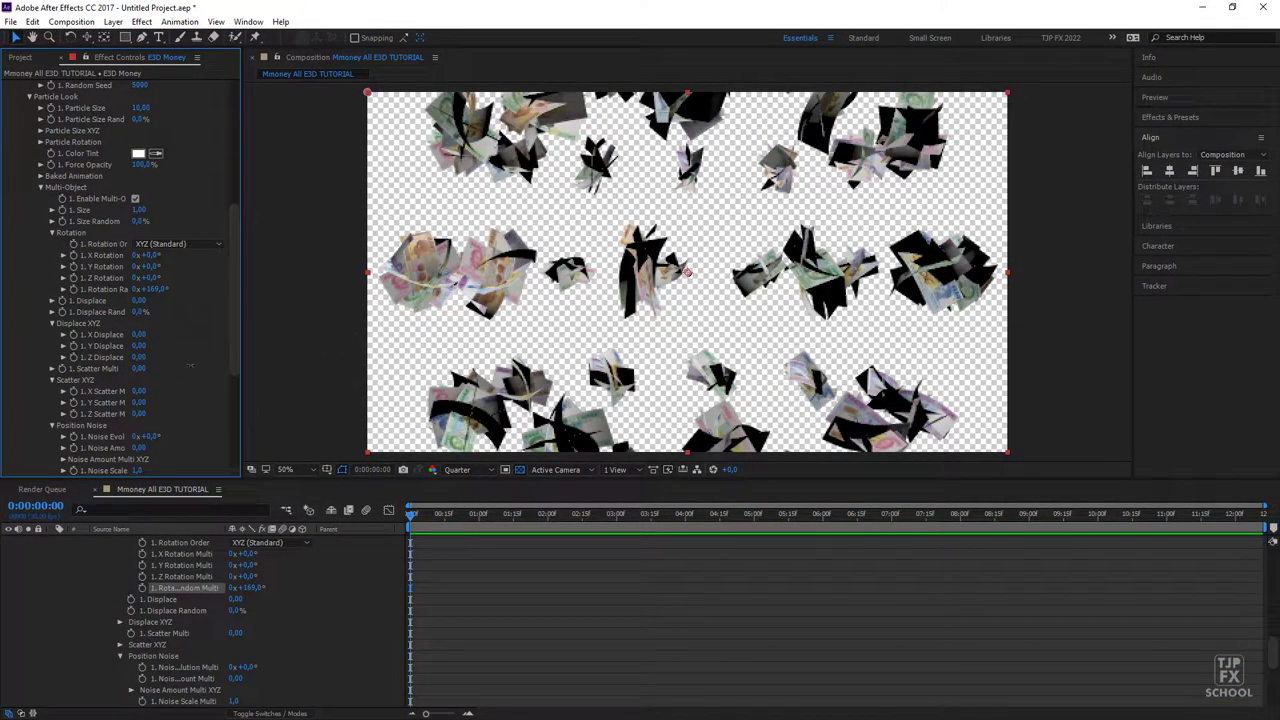
mouse_move(138, 368)
left_mouse_down()
mouse_move(424, 364)
mouse_move(1028, 408)
left_mouse_up()
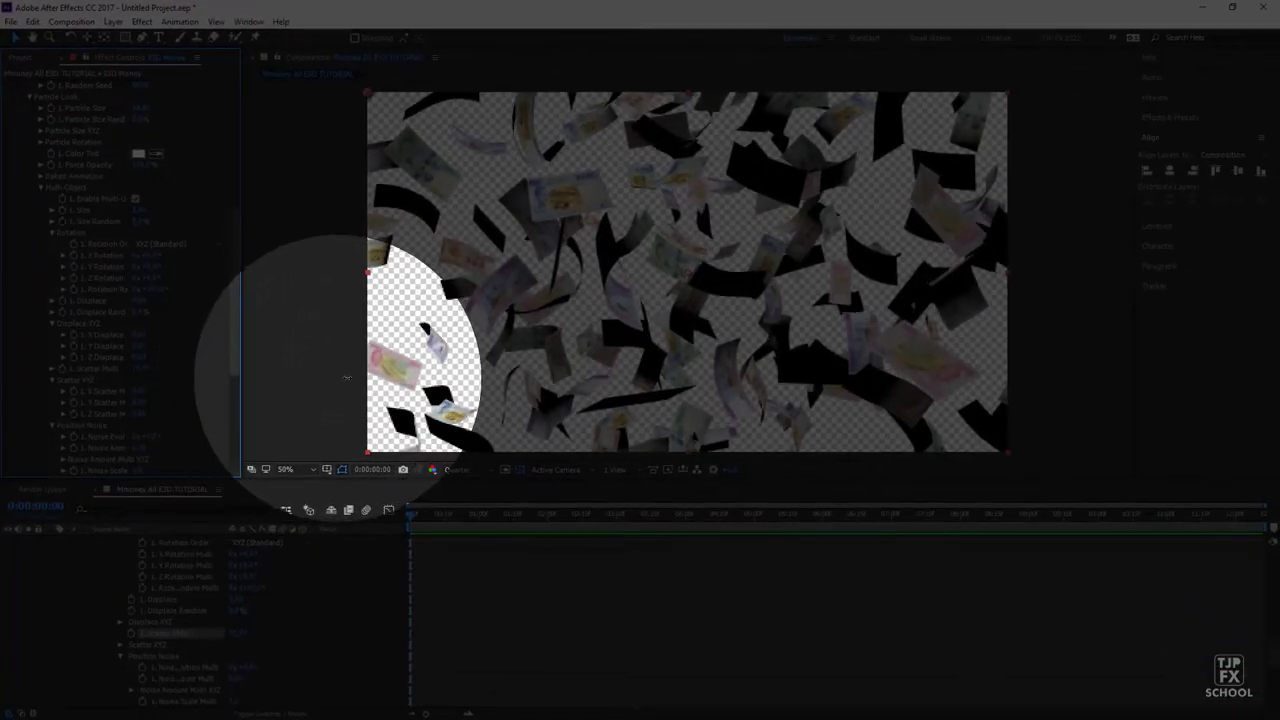
left_click_drag(458, 378, 318, 387)
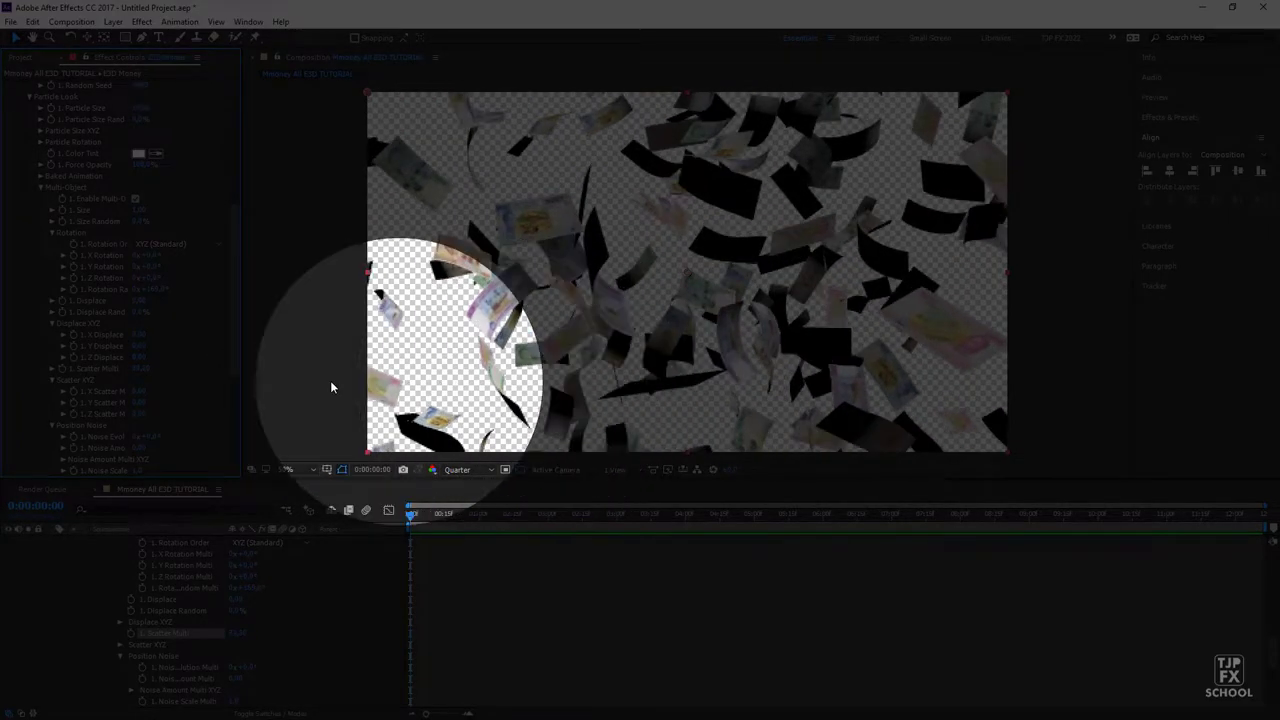
left_click_drag(318, 387, 593, 387)
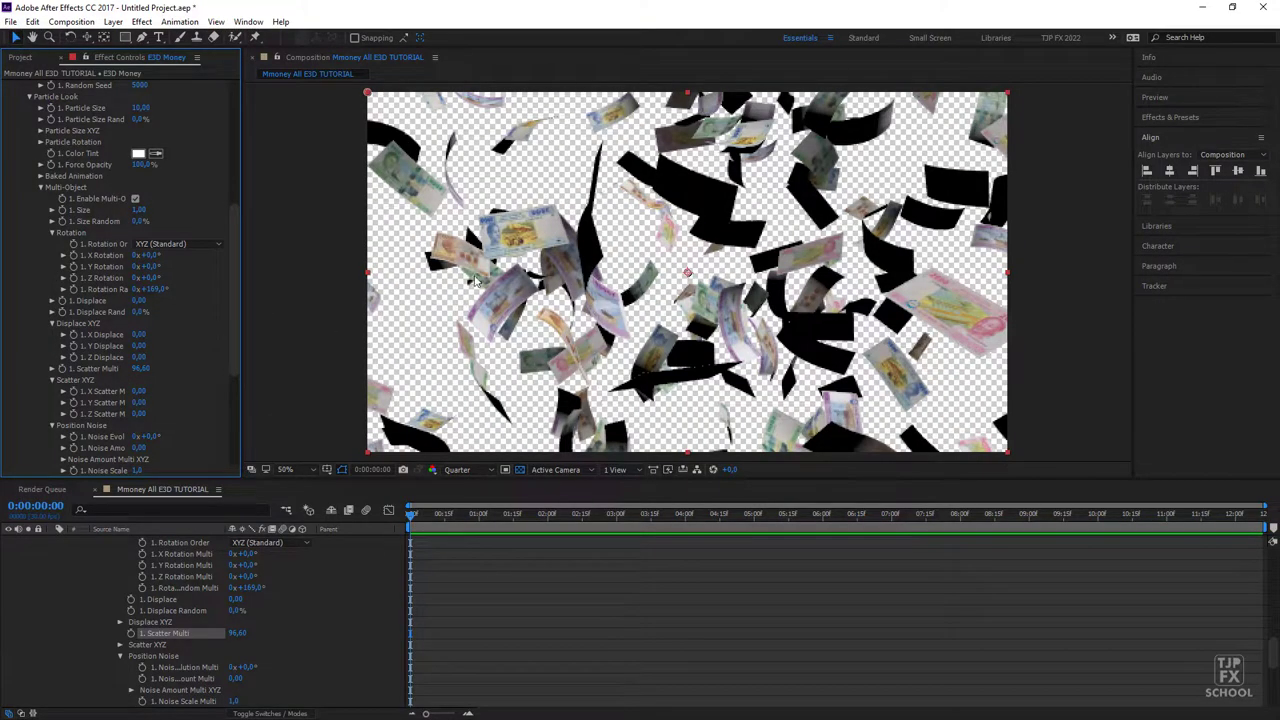
left_click_drag(145, 370, 530, 370)
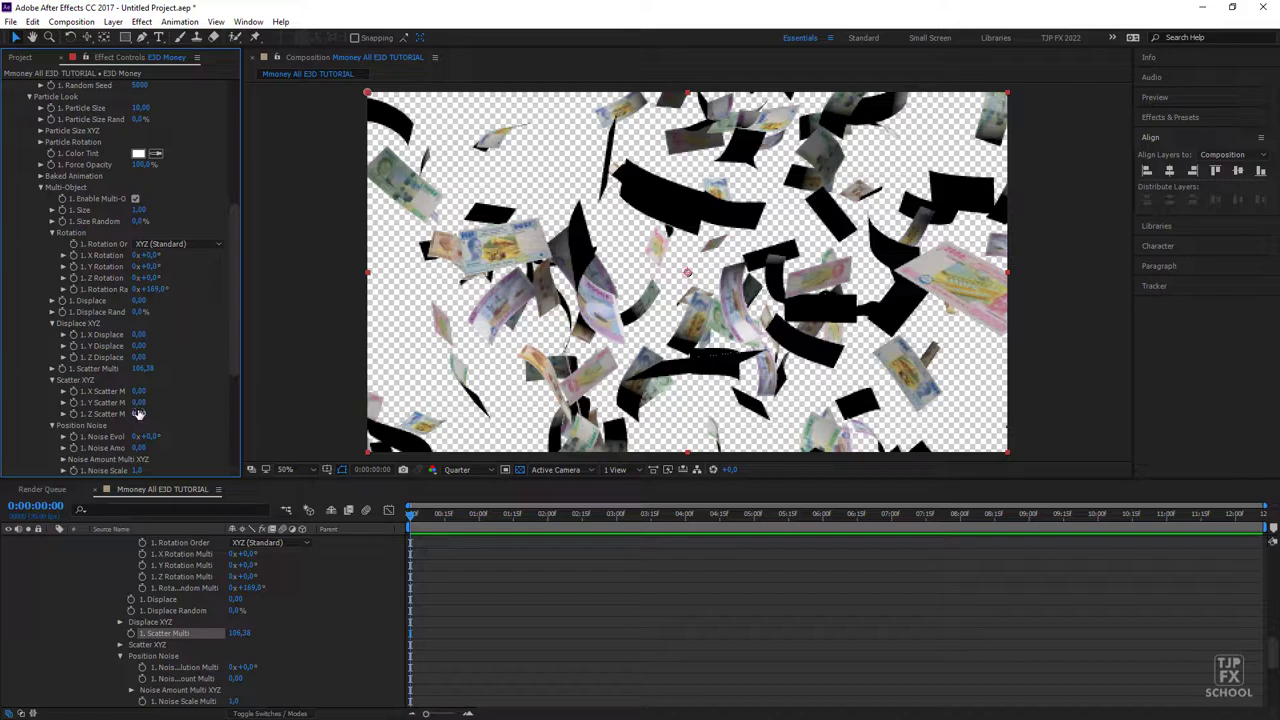
mouse_move(138, 413)
left_mouse_down()
mouse_move(200, 413)
mouse_move(272, 377)
left_mouse_up()
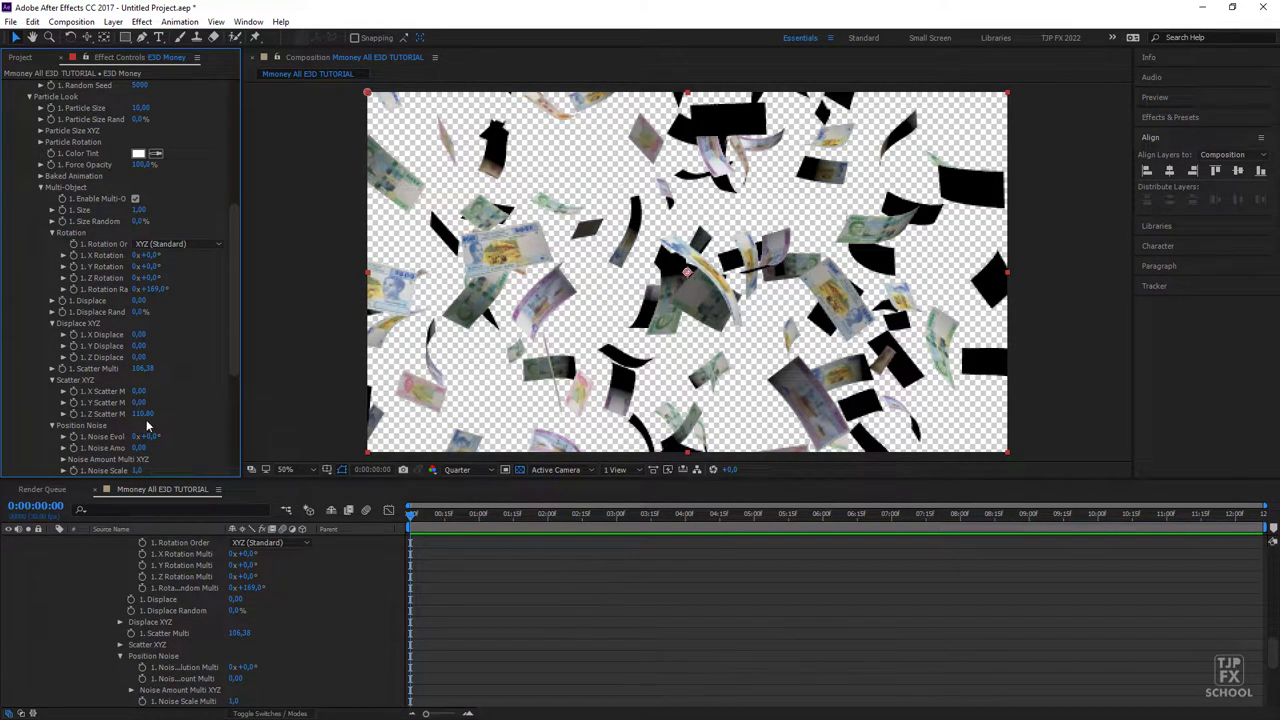
mouse_move(141, 413)
left_mouse_down()
mouse_move(533, 411)
mouse_move(264, 406)
left_mouse_up()
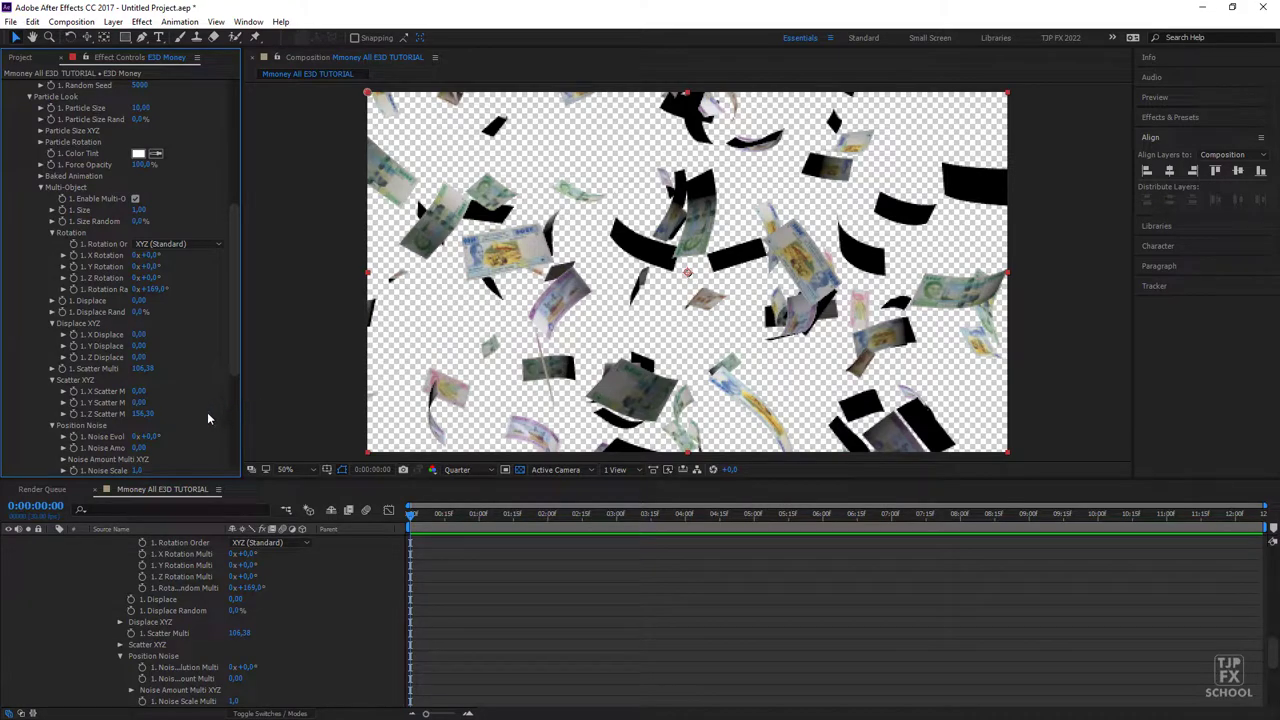
scroll(211, 380, "down", 4)
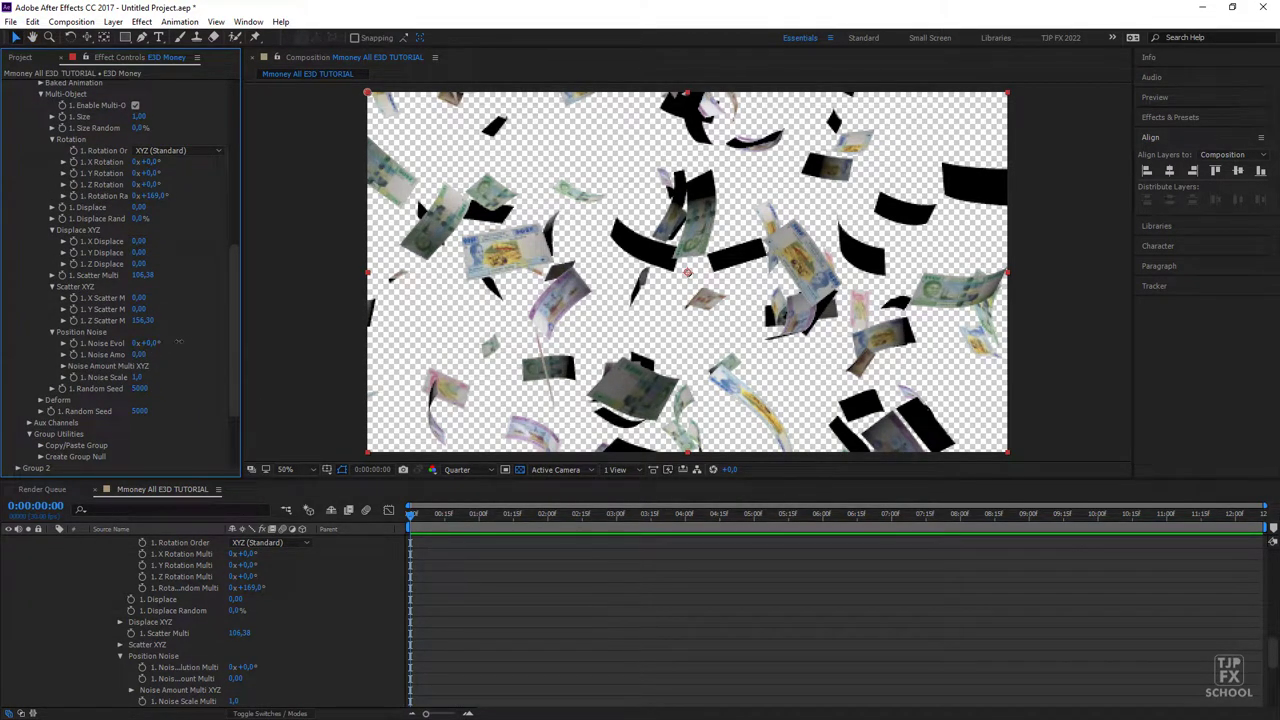
Set Position Noise evolution to 37°, amount to 0.86 and scale to 6.1
mouse_move(160, 354)
left_mouse_down()
mouse_move(190, 356)
mouse_move(188, 377)
left_mouse_up()
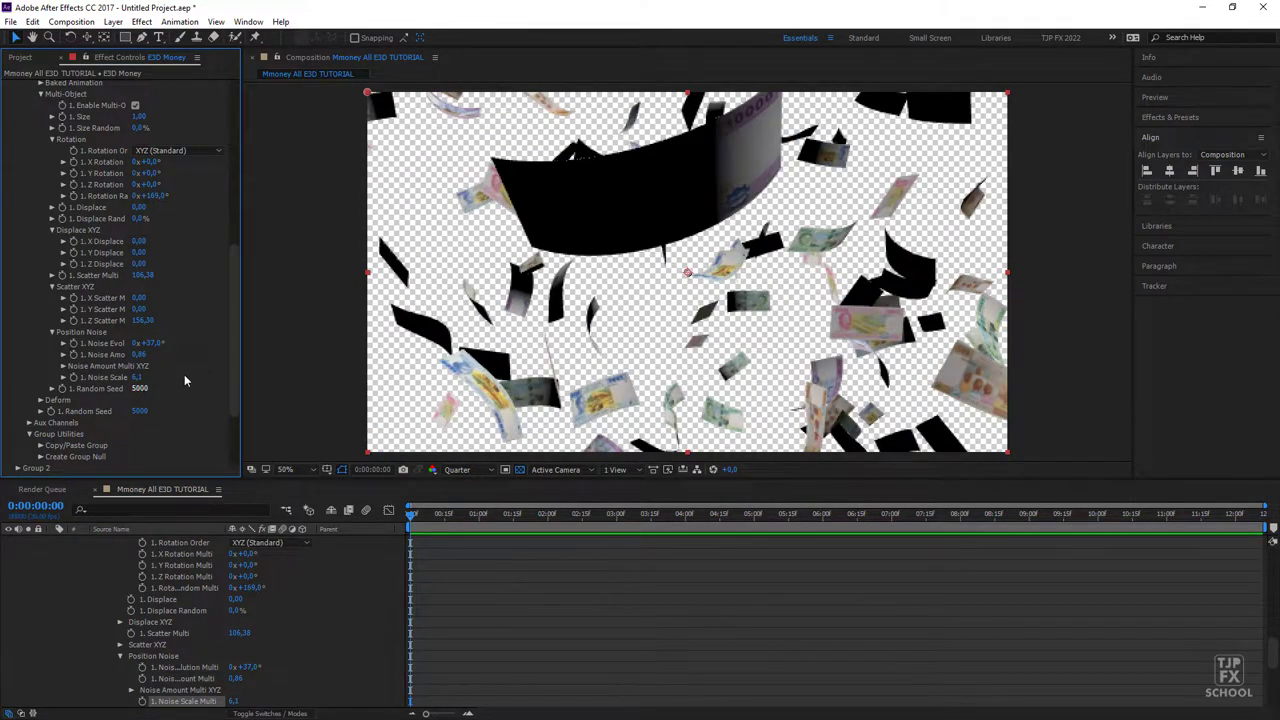
left_click_drag(234, 371, 234, 328)
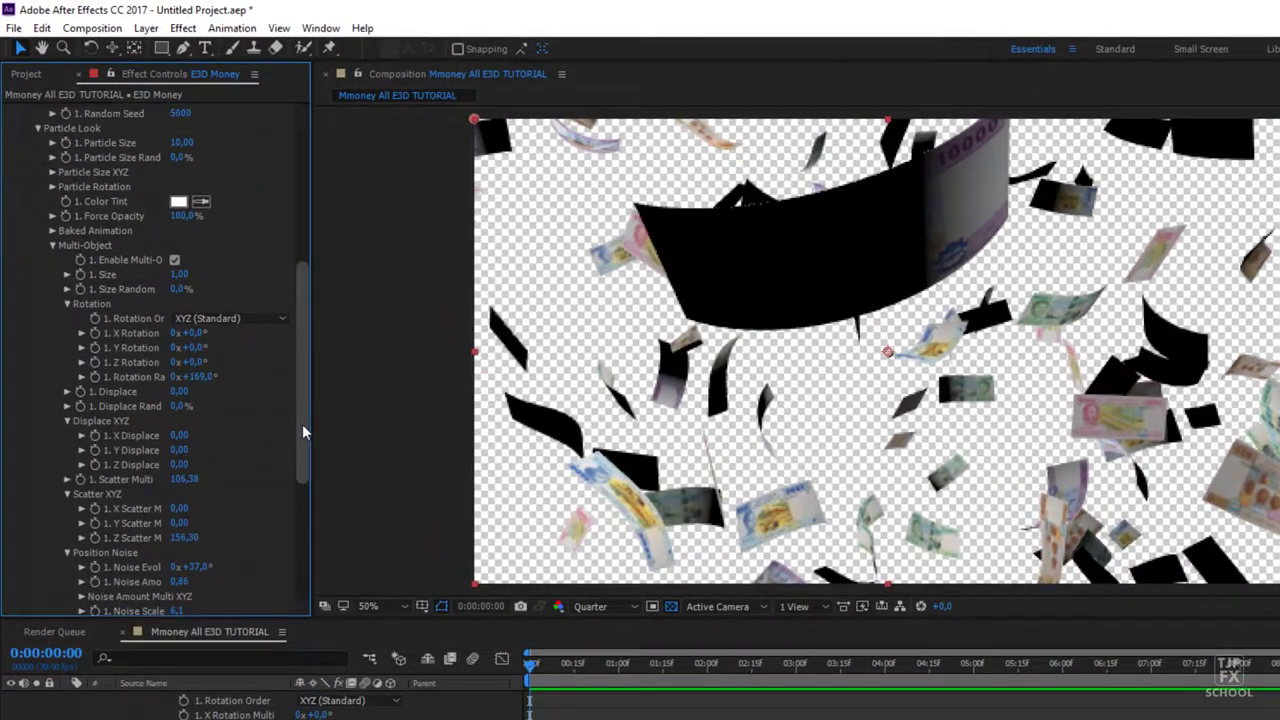
mouse_move(302, 424)
left_mouse_down()
mouse_move(288, 240)
mouse_move(150, 241)
mouse_move(225, 241)
left_mouse_up()
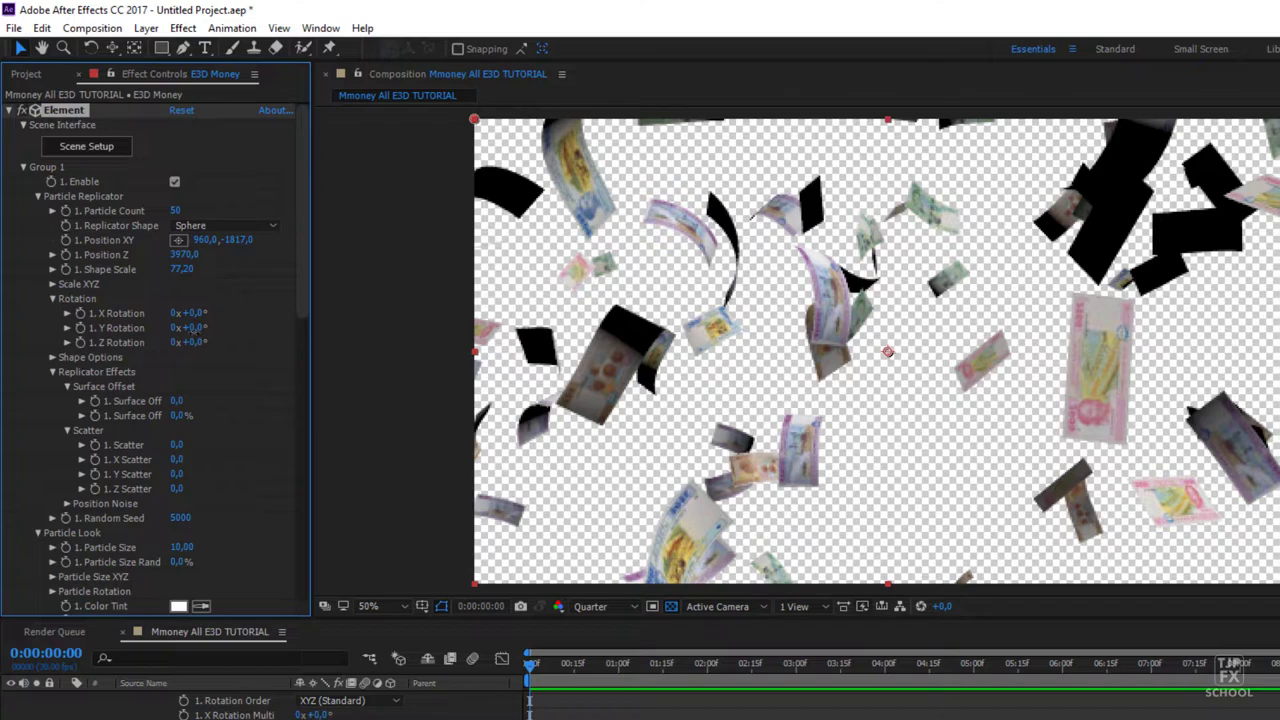
Rotate the replicator to X −23° and Y −8°, and raise Position XY to 960, −2141
mouse_move(190, 328)
left_mouse_down()
mouse_move(203, 320)
mouse_move(176, 313)
left_mouse_up()
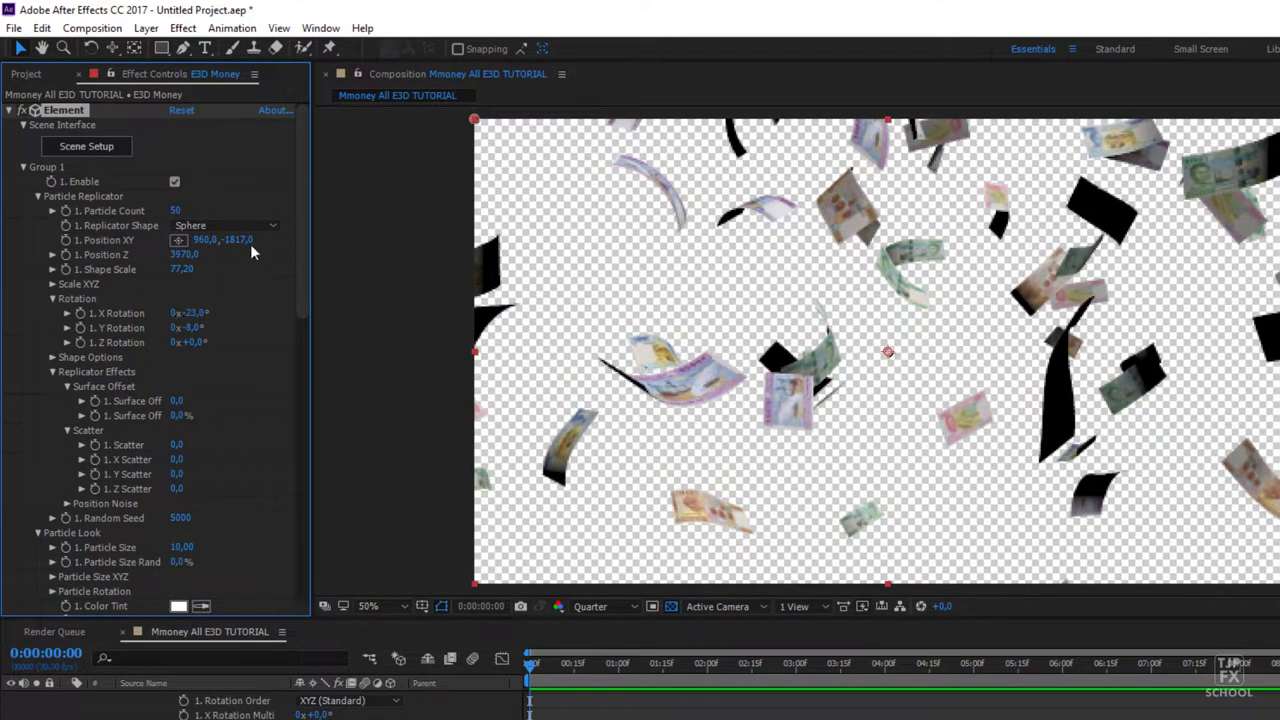
left_click_drag(308, 240, 468, 257)
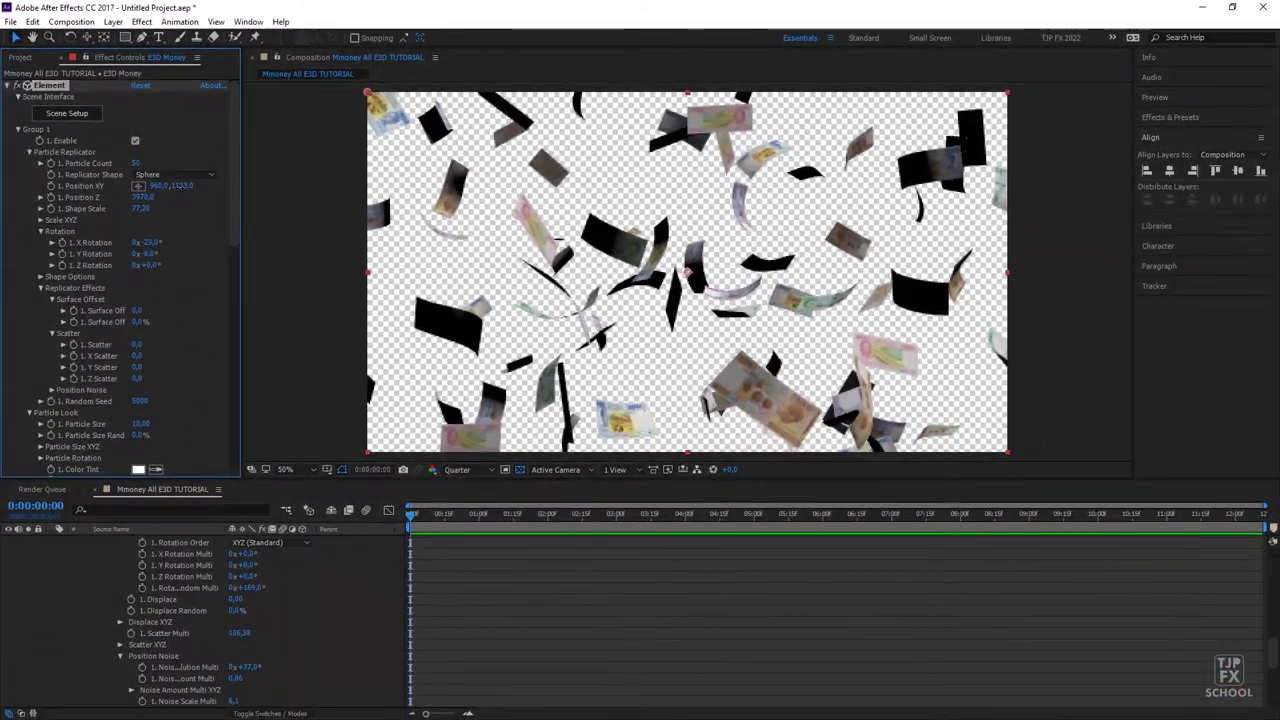
left_click_drag(185, 186, 160, 186)
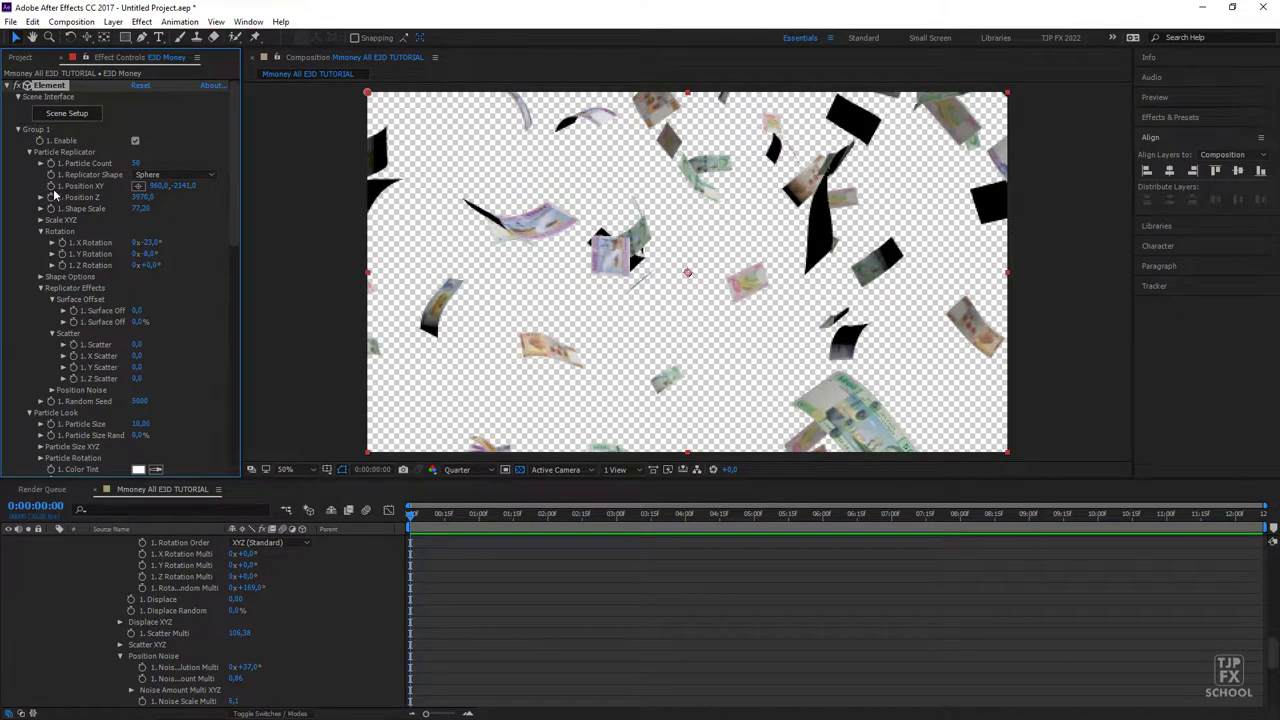
Scrub the timeline, drag the replicator down past the frame, and preview the falling bills
left_click(445, 516)
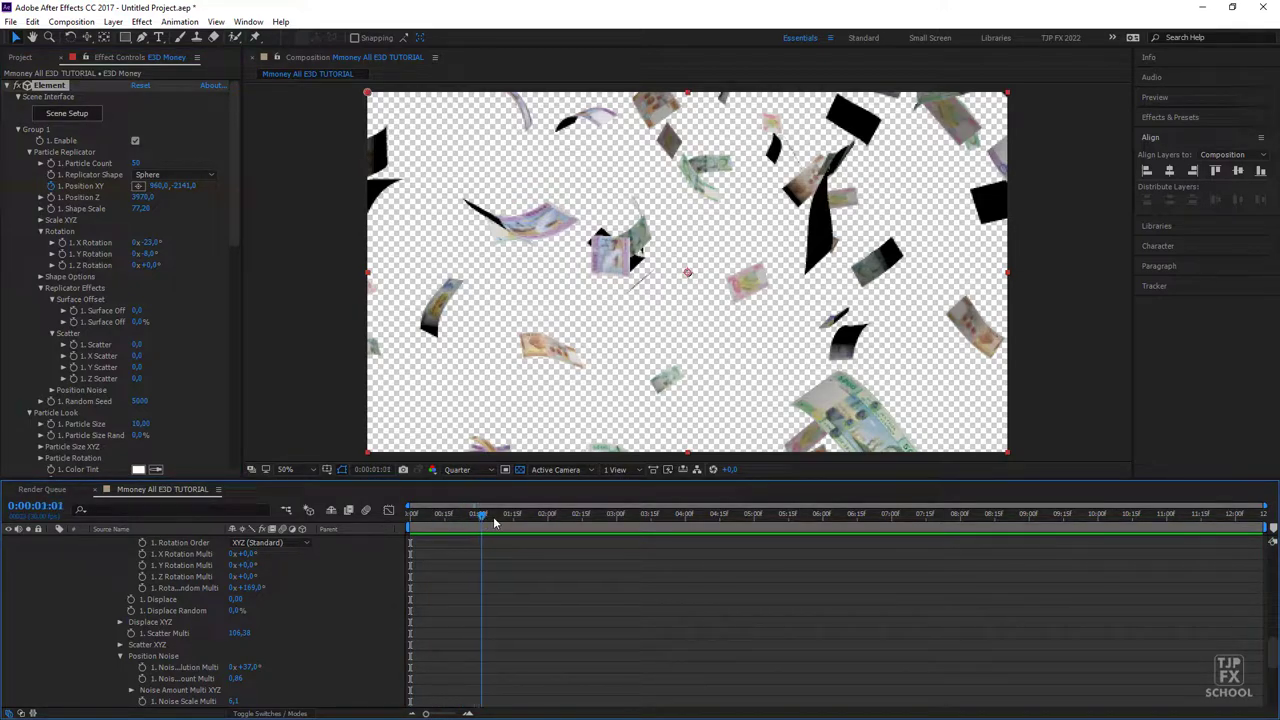
left_click_drag(493, 522, 551, 520)
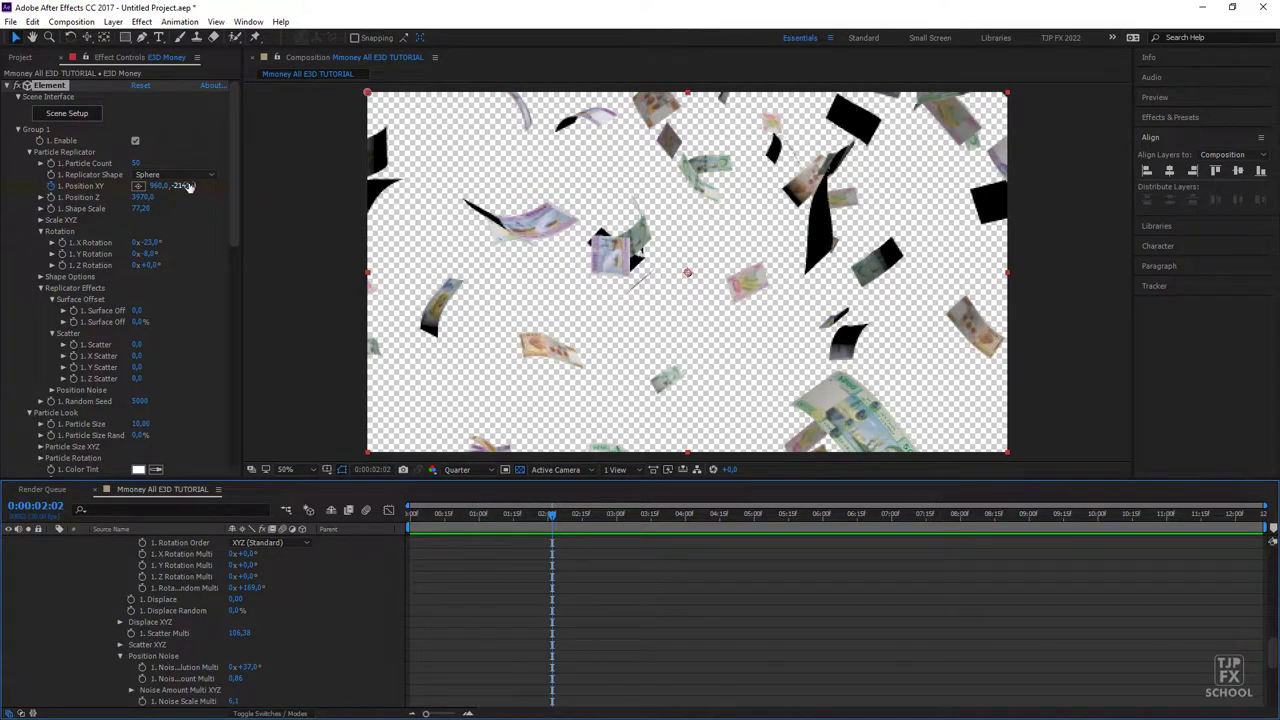
mouse_move(186, 186)
left_mouse_down()
mouse_move(717, 230)
mouse_move(657, 238)
left_mouse_up()
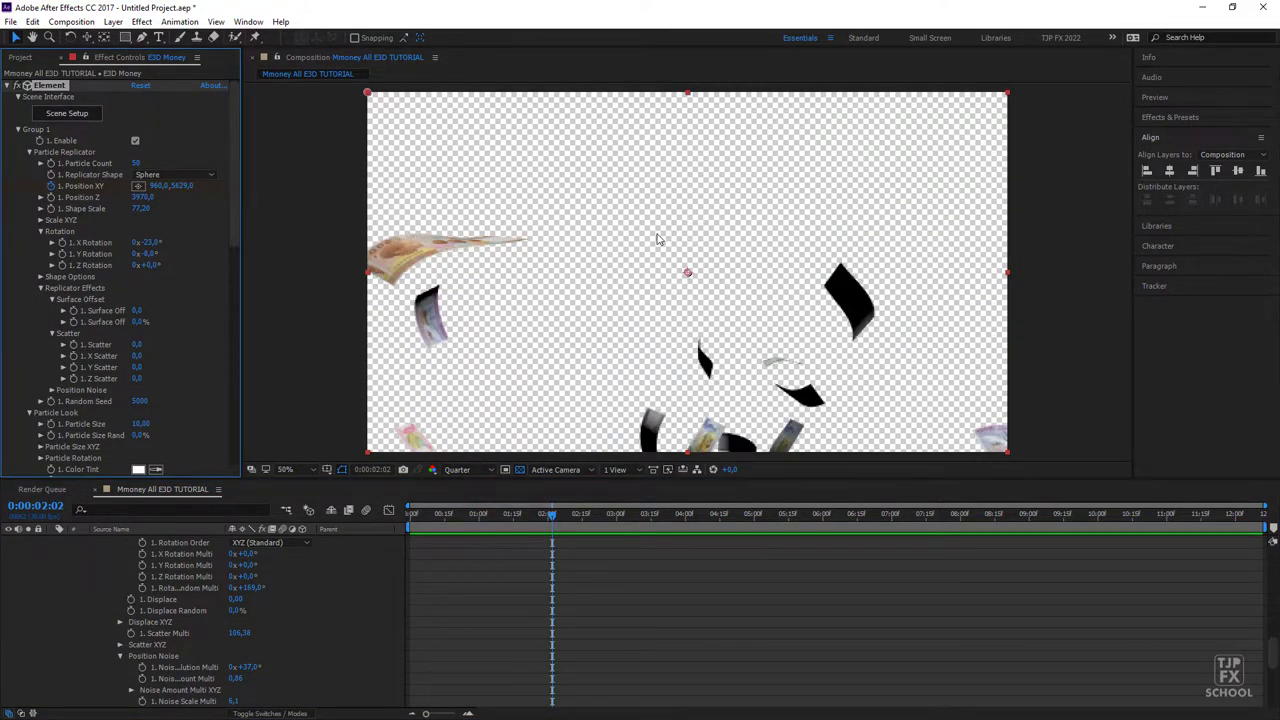
left_click(519, 522)
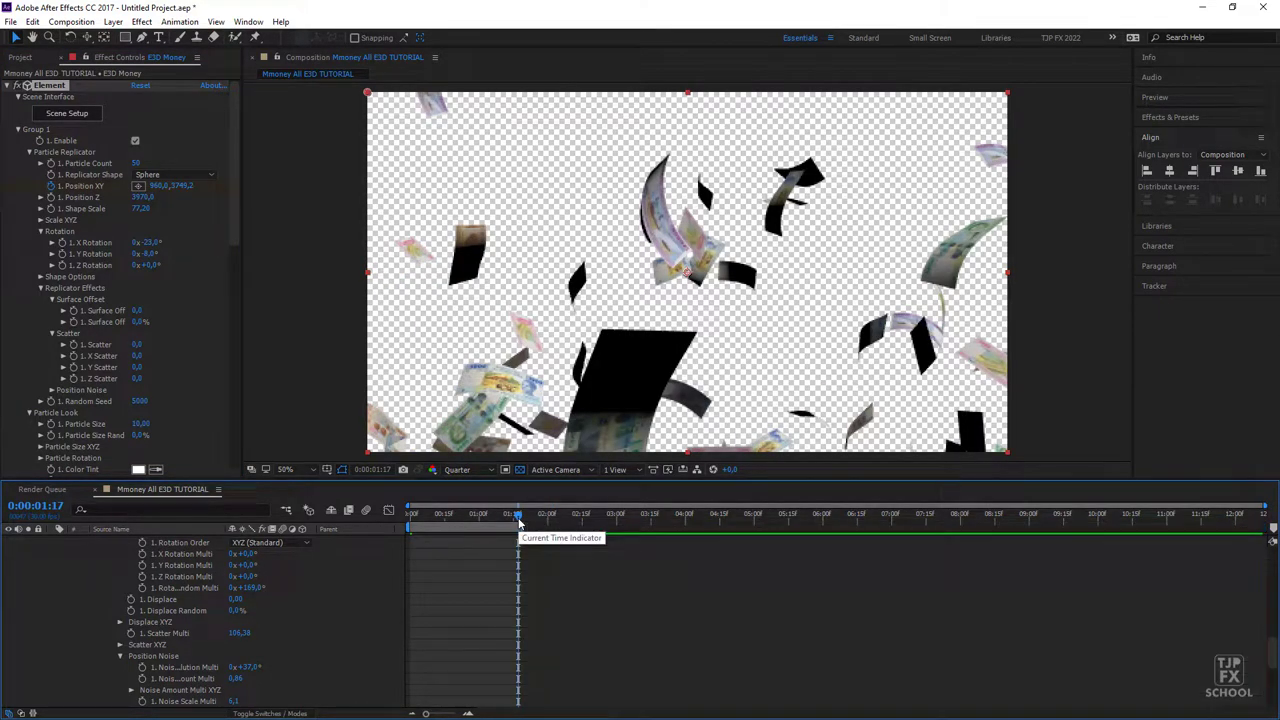
key("space")
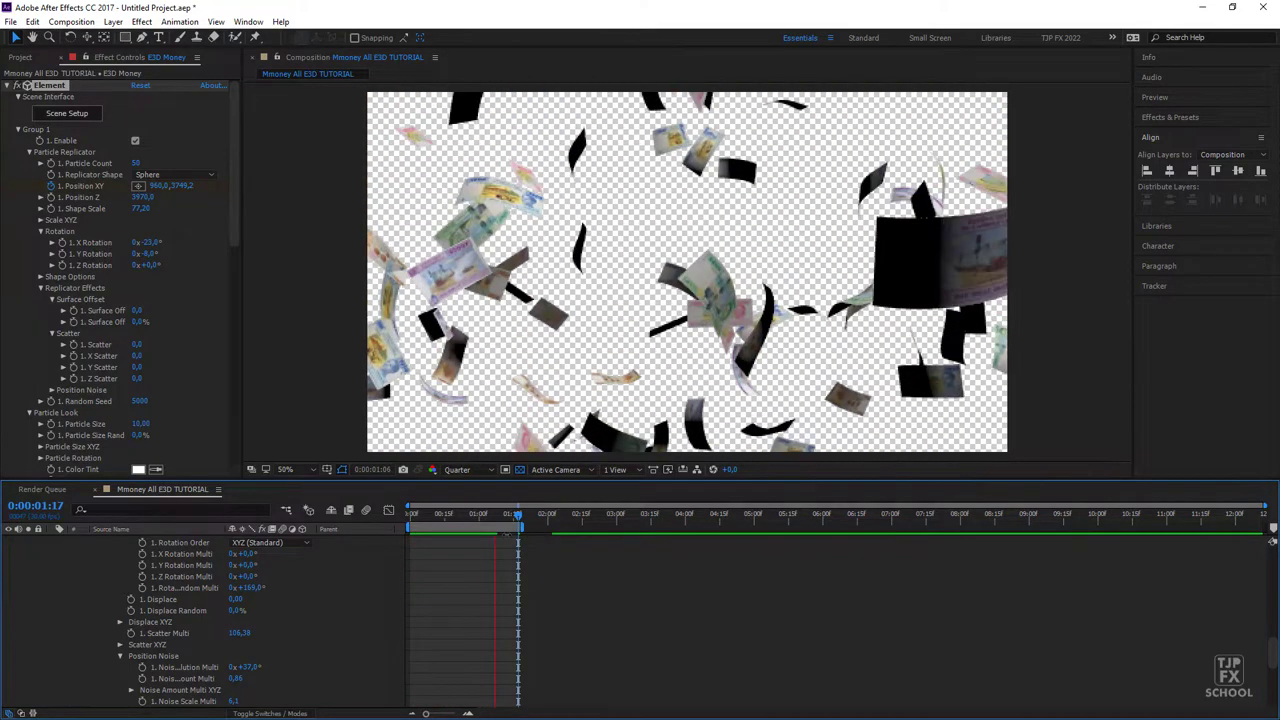
key("space")
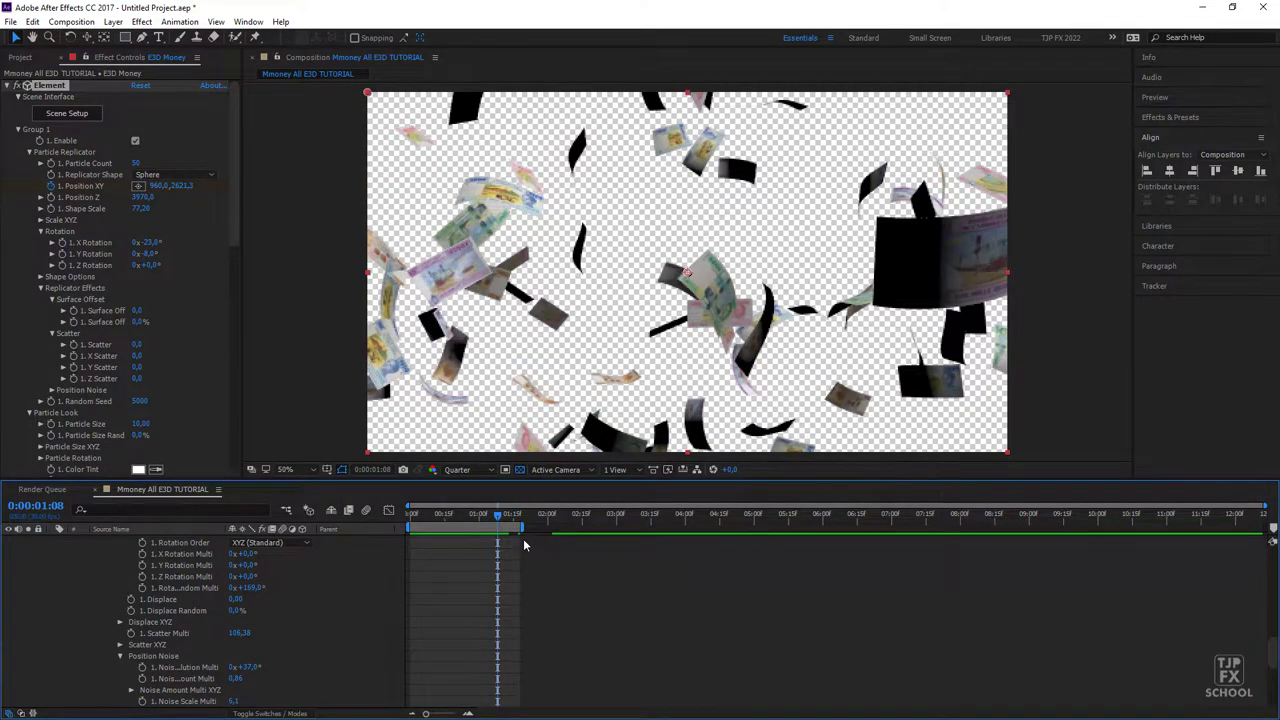
At the first frame, set a keyframe on the 169° Rotation Random Multi
left_click_drag(234, 216, 236, 335)
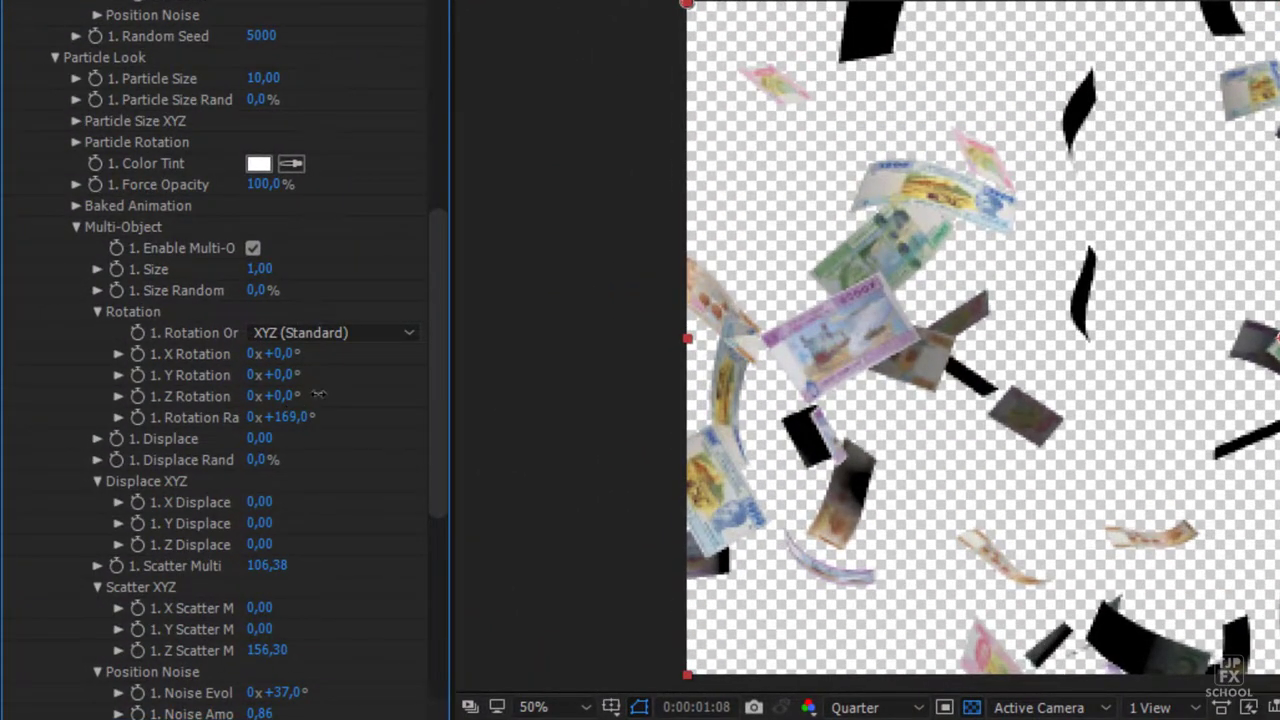
left_click_drag(318, 395, 335, 403)
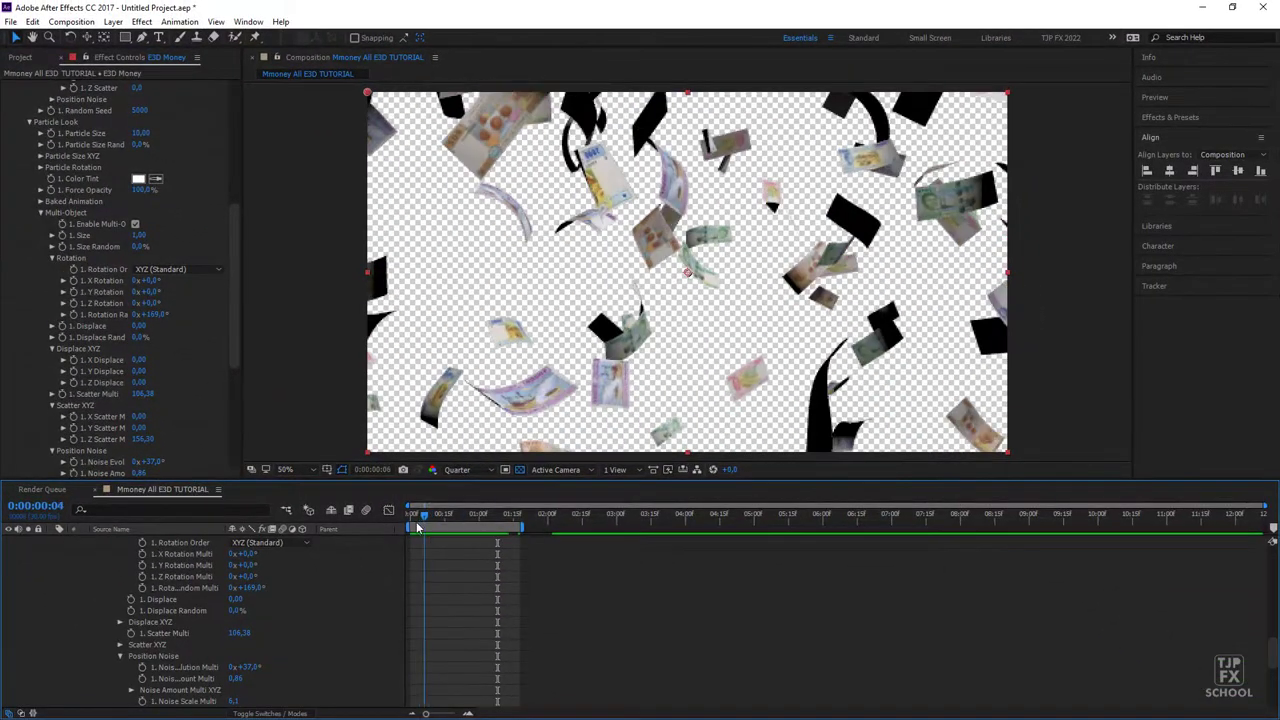
left_click_drag(497, 514, 415, 528)
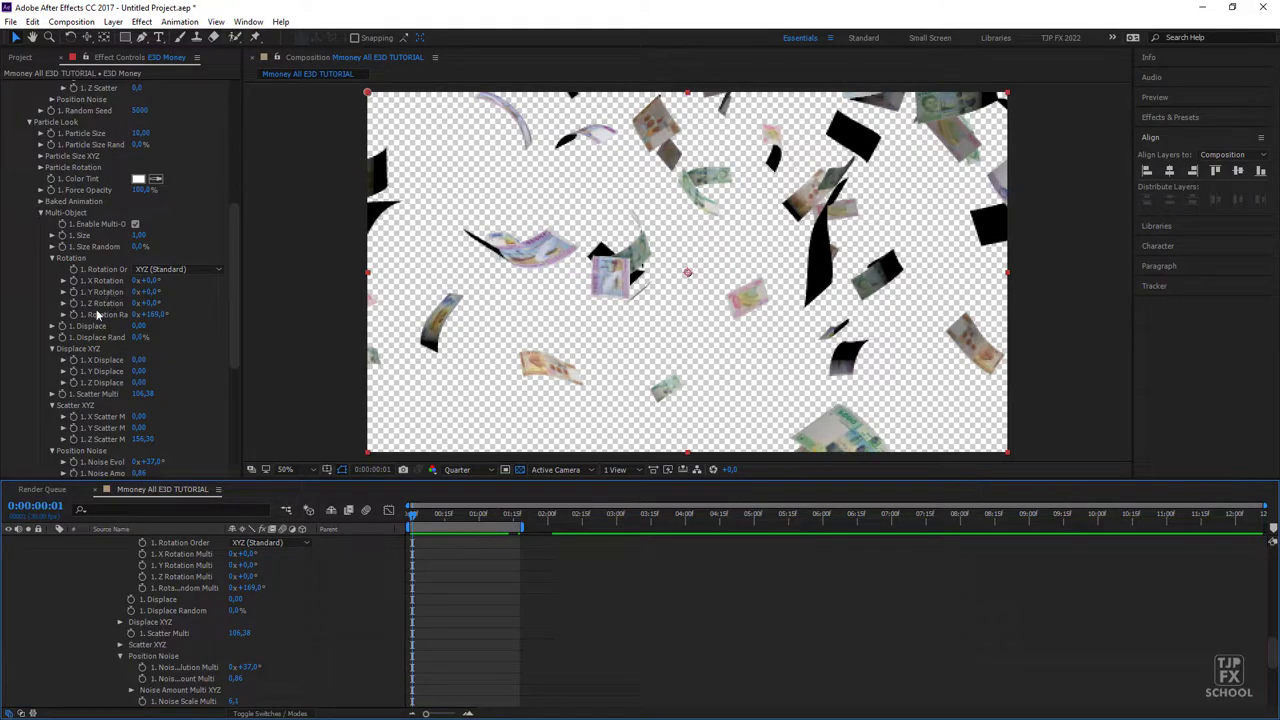
left_click(73, 315)
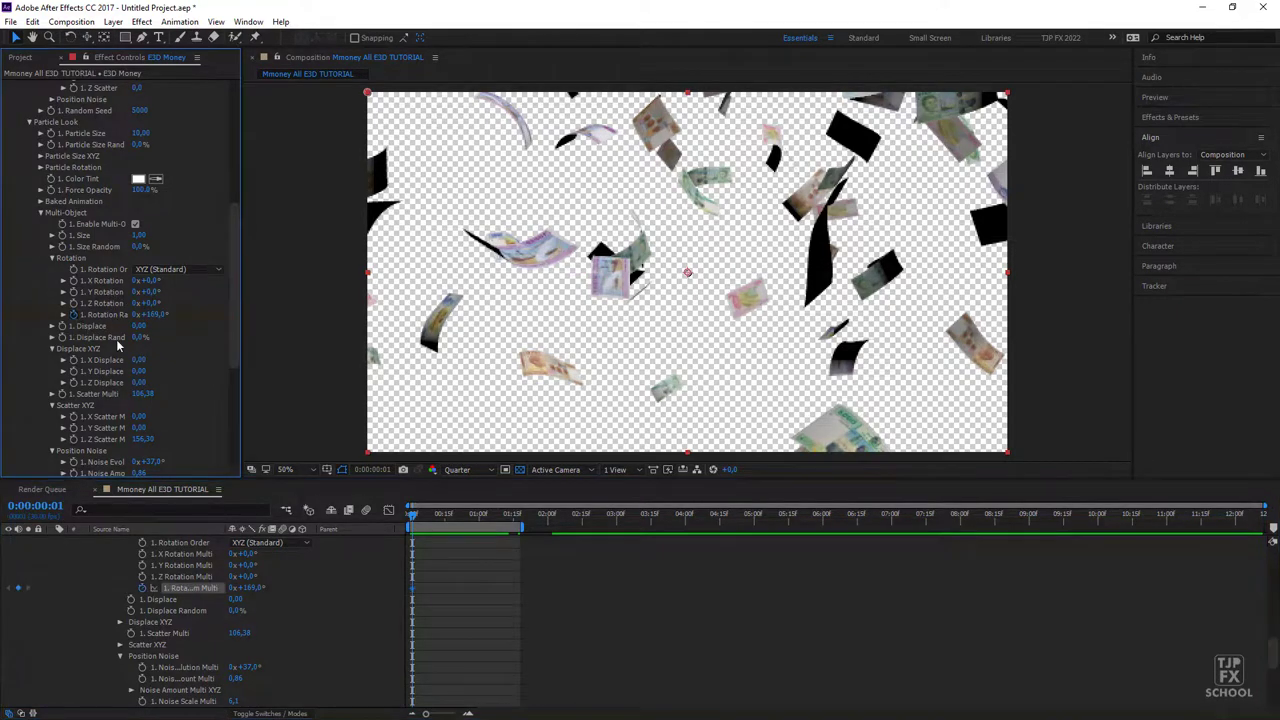
key("space")
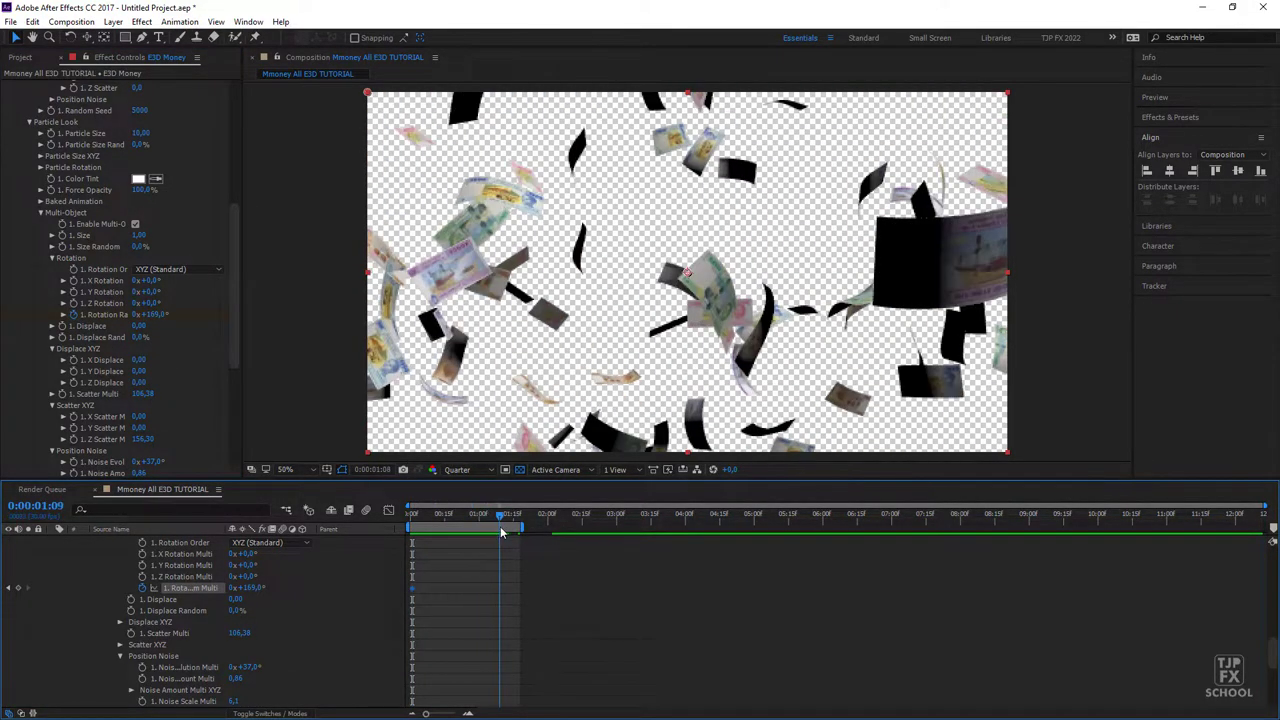
Keyframe random rotation to 7x+99° and X rotation to 2x+120° at 1:10, with starting Y rotation -7x-10°
left_click_drag(156, 316, 315, 309)
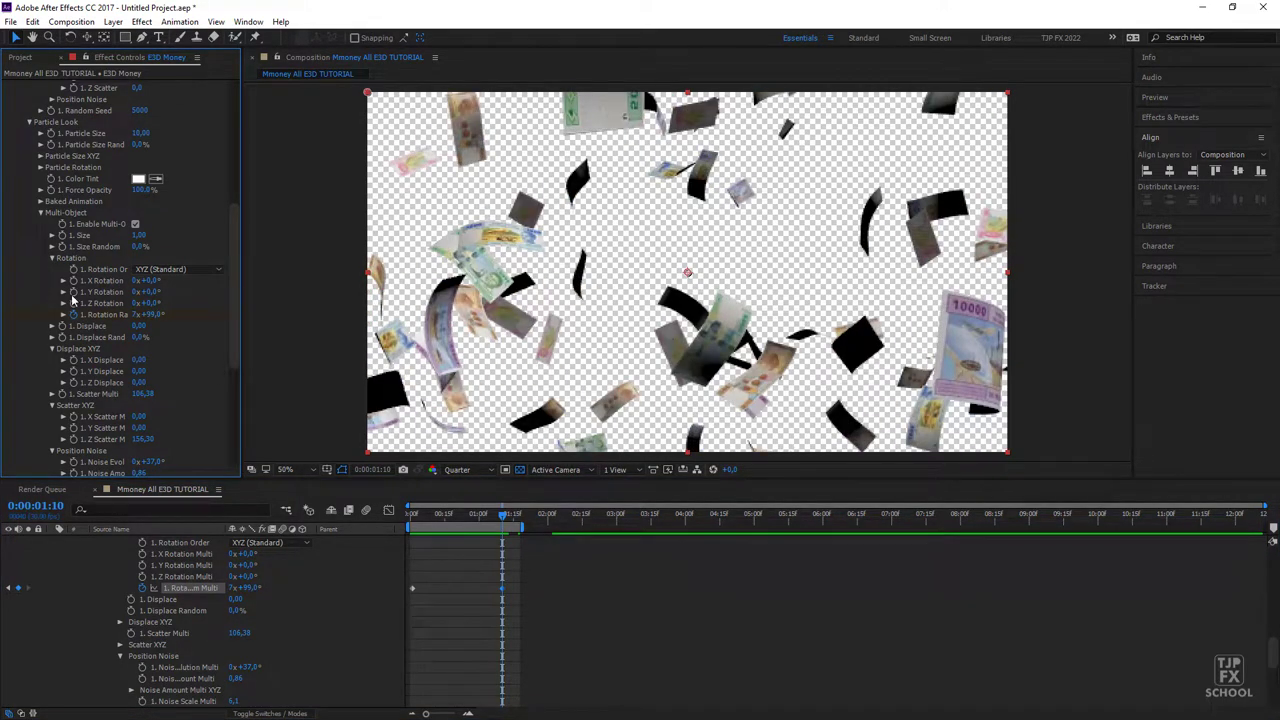
left_click_drag(456, 517, 410, 517)
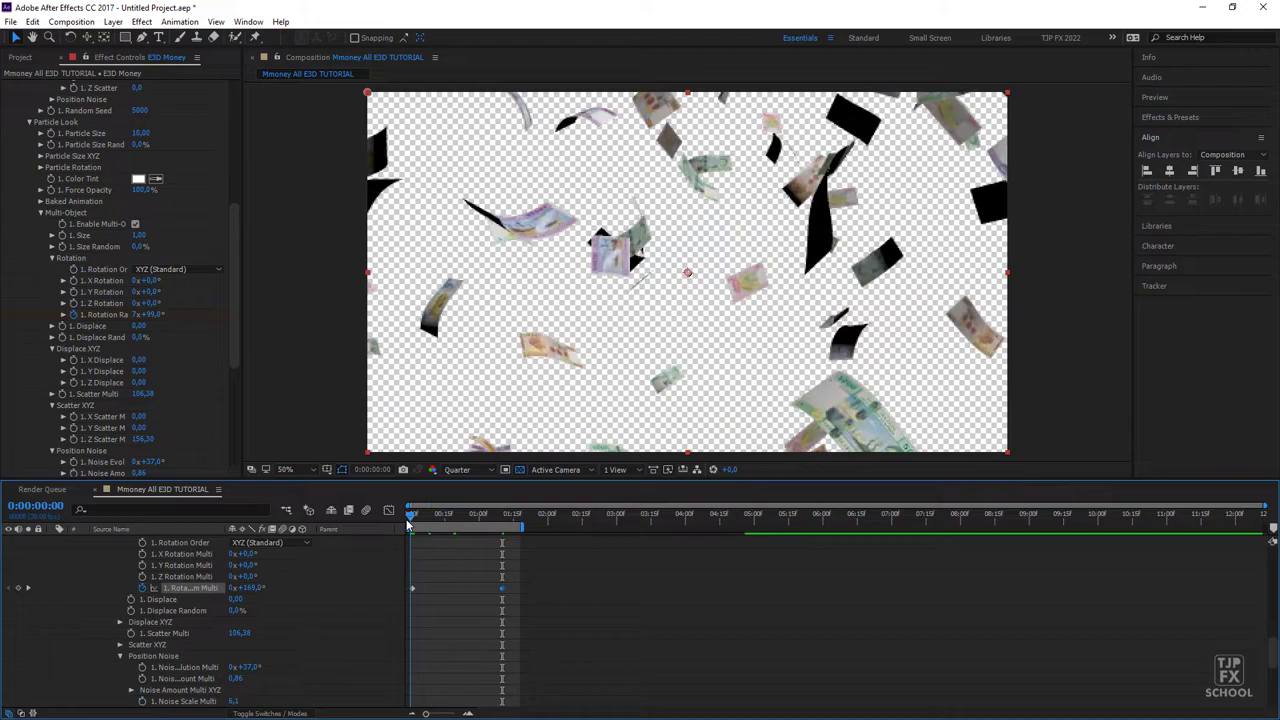
left_click(74, 281)
left_click_drag(453, 517, 498, 530)
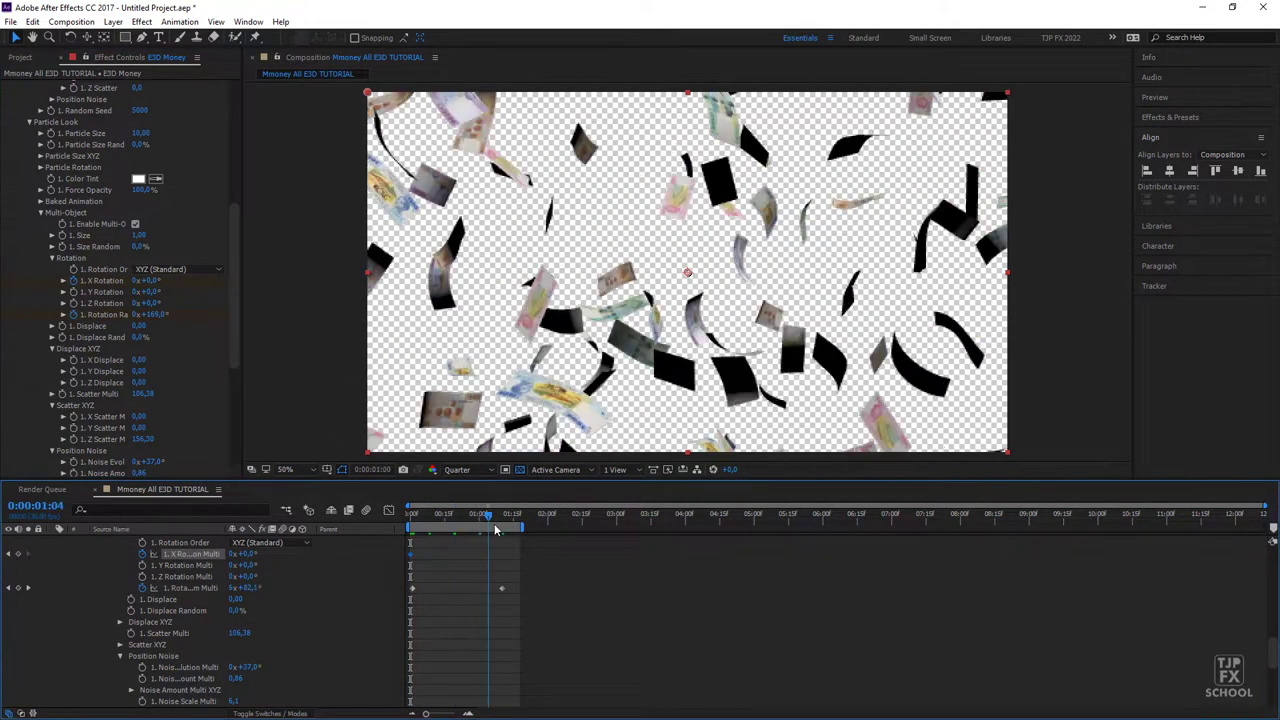
left_click_drag(152, 284, 232, 296)
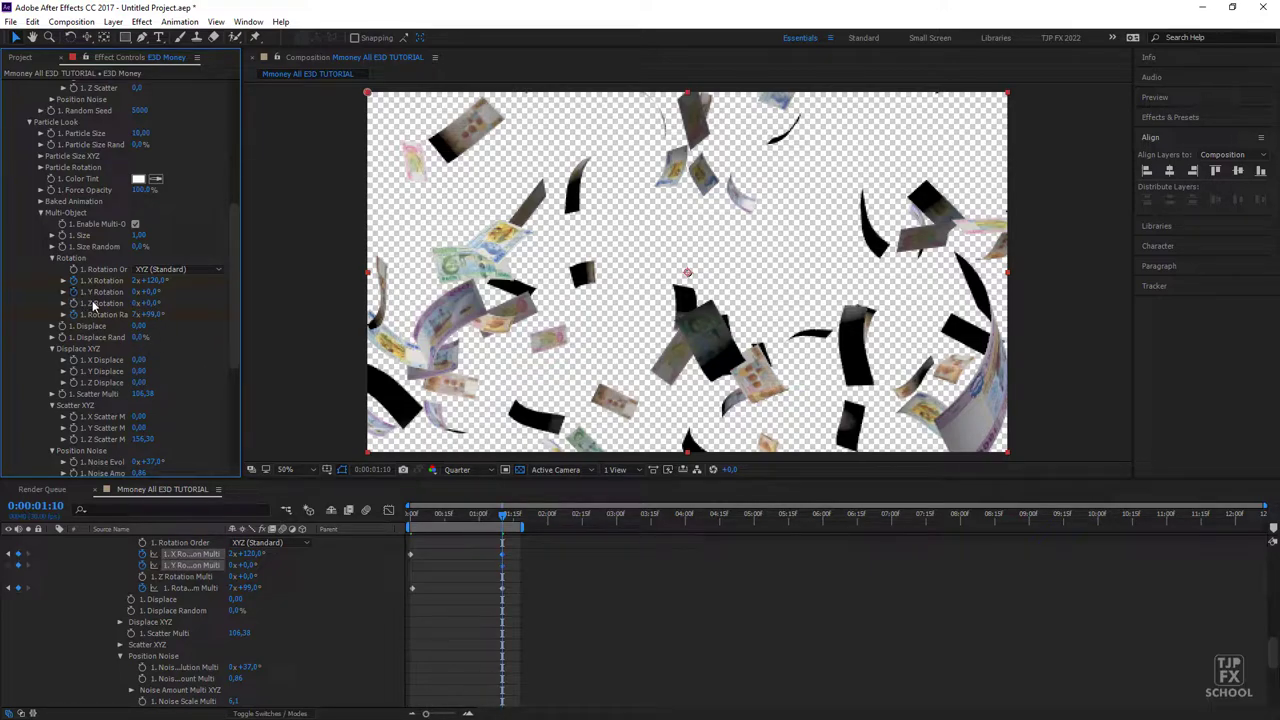
left_click_drag(490, 516, 422, 527)
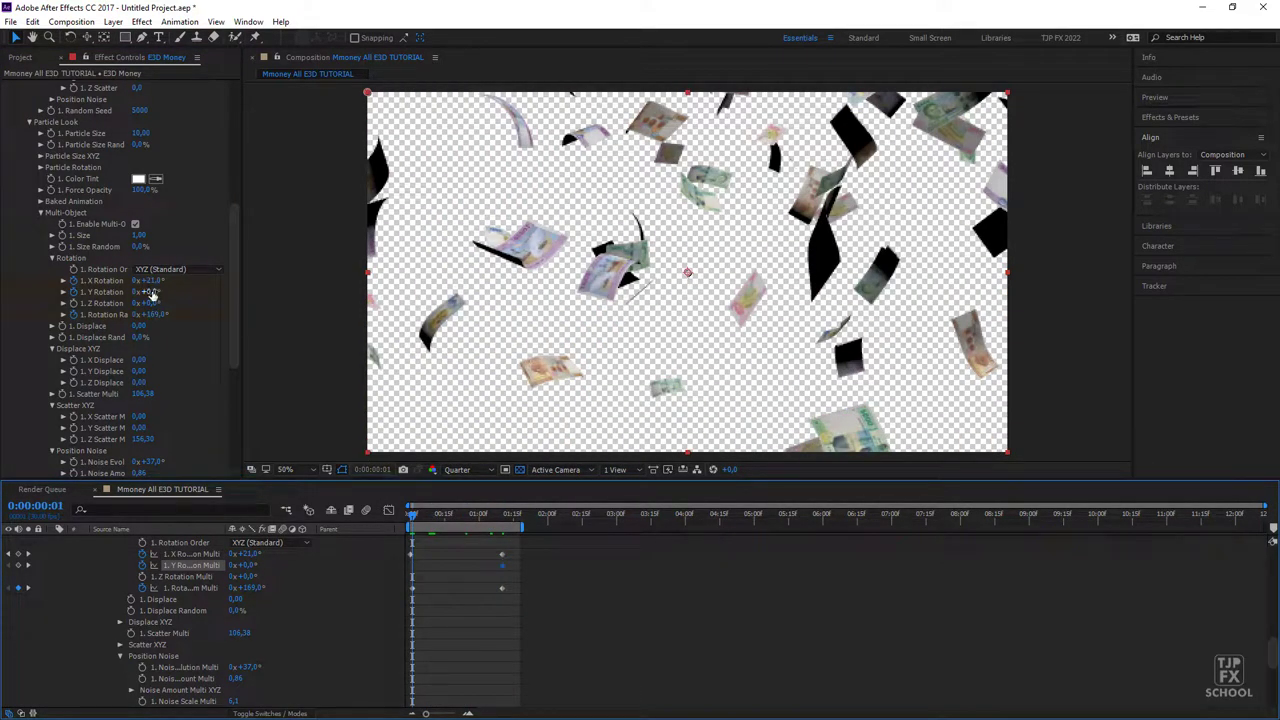
left_click_drag(243, 565, 403, 523)
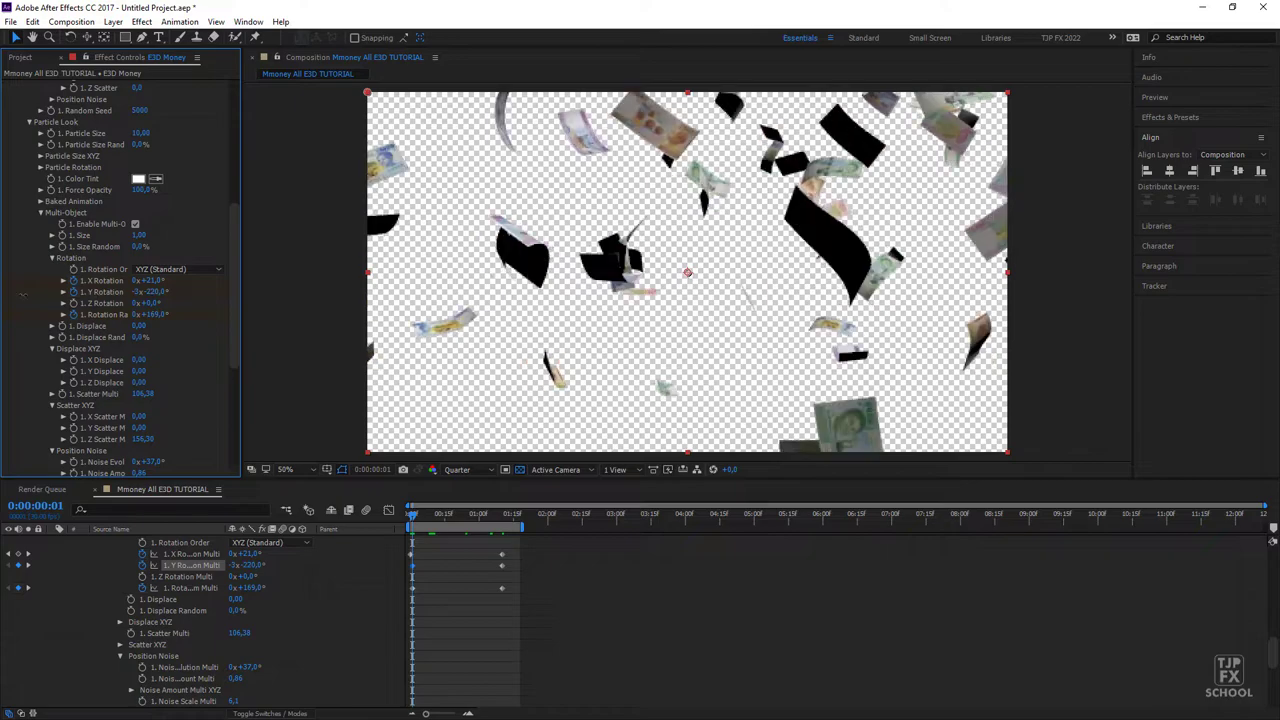
key("space")
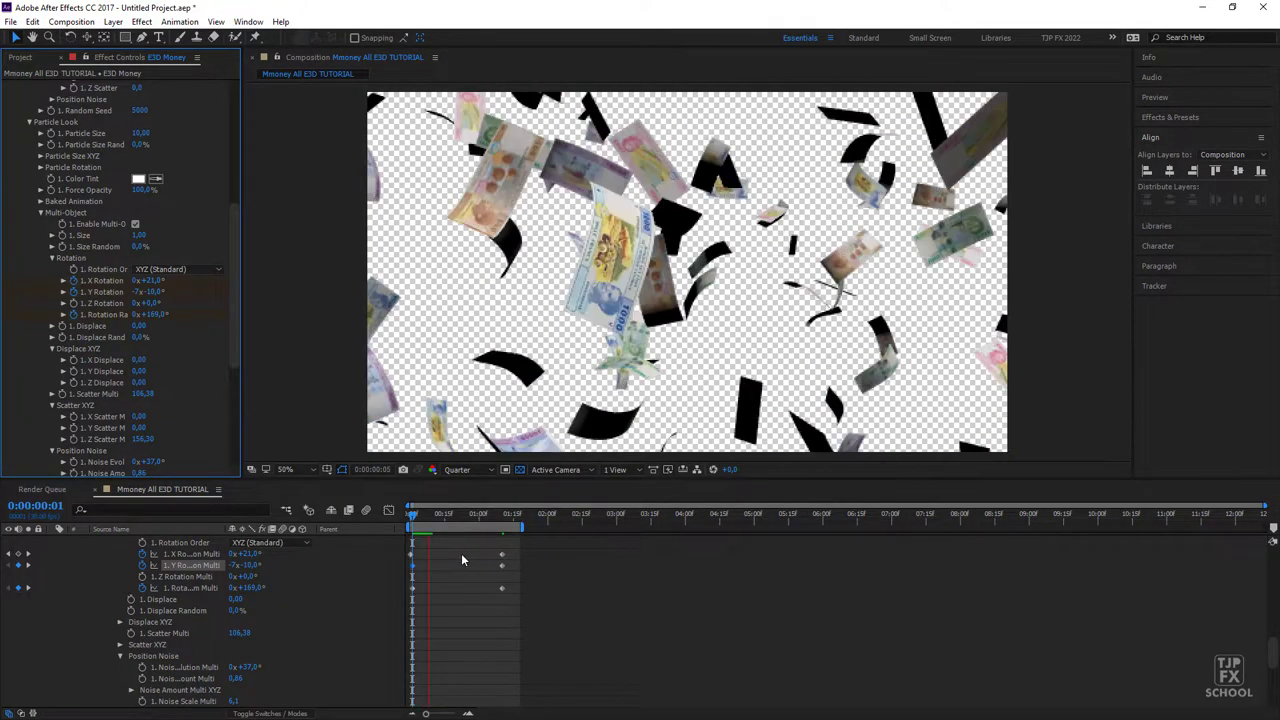
Shift the ending rotation keyframes later, extend the work area to 5 seconds, and key Position XY near 3:20
left_click_drag(518, 555, 504, 588)
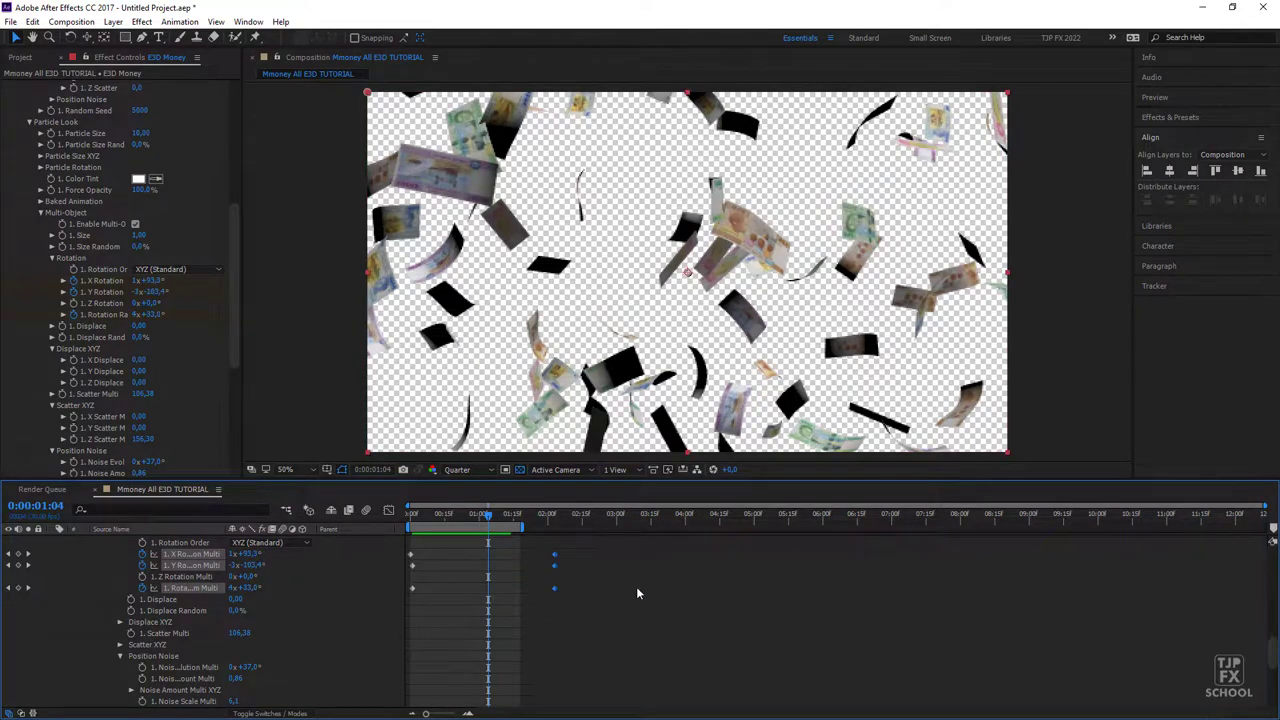
left_click_drag(554, 588, 669, 588)
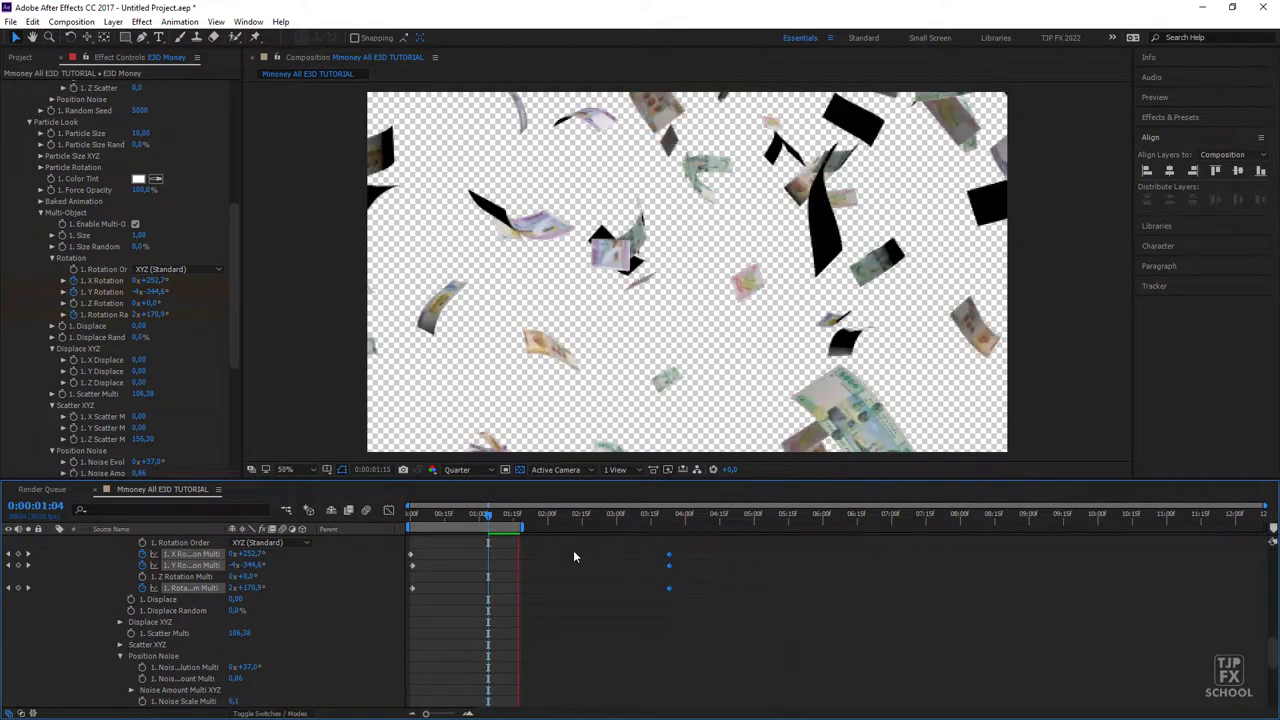
left_click_drag(583, 531, 759, 534)
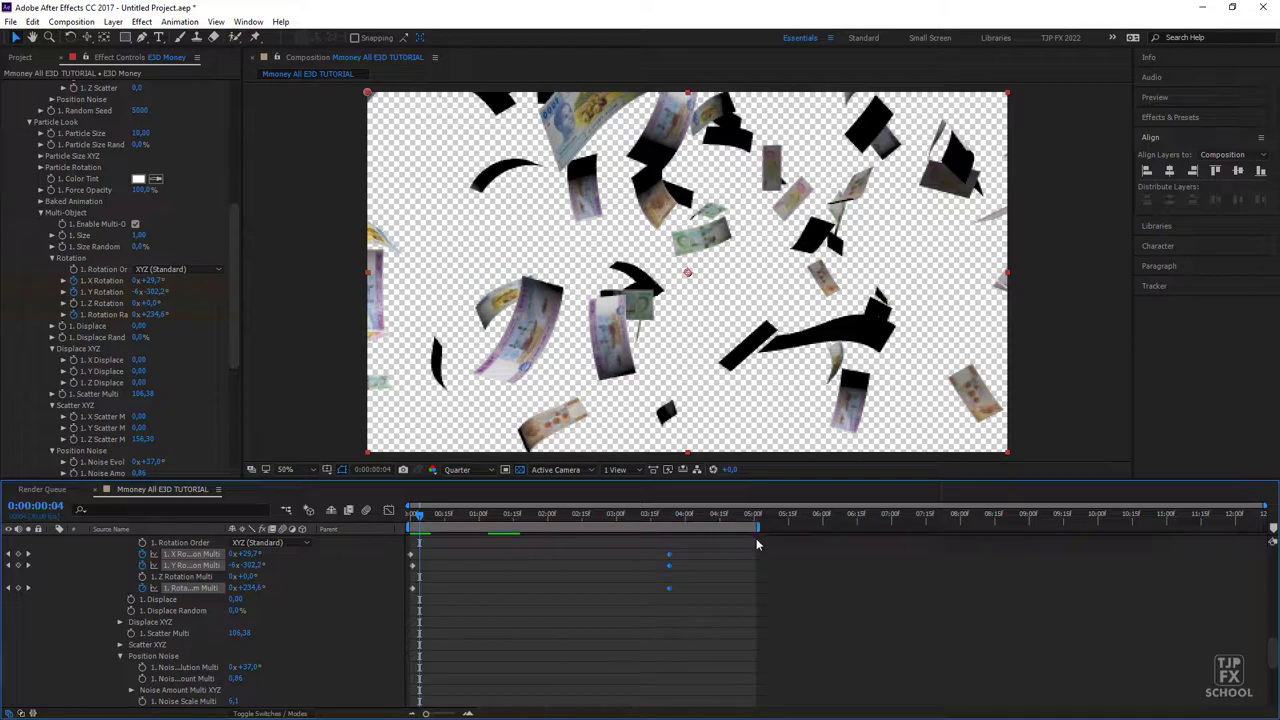
key("u")
left_click(669, 563)
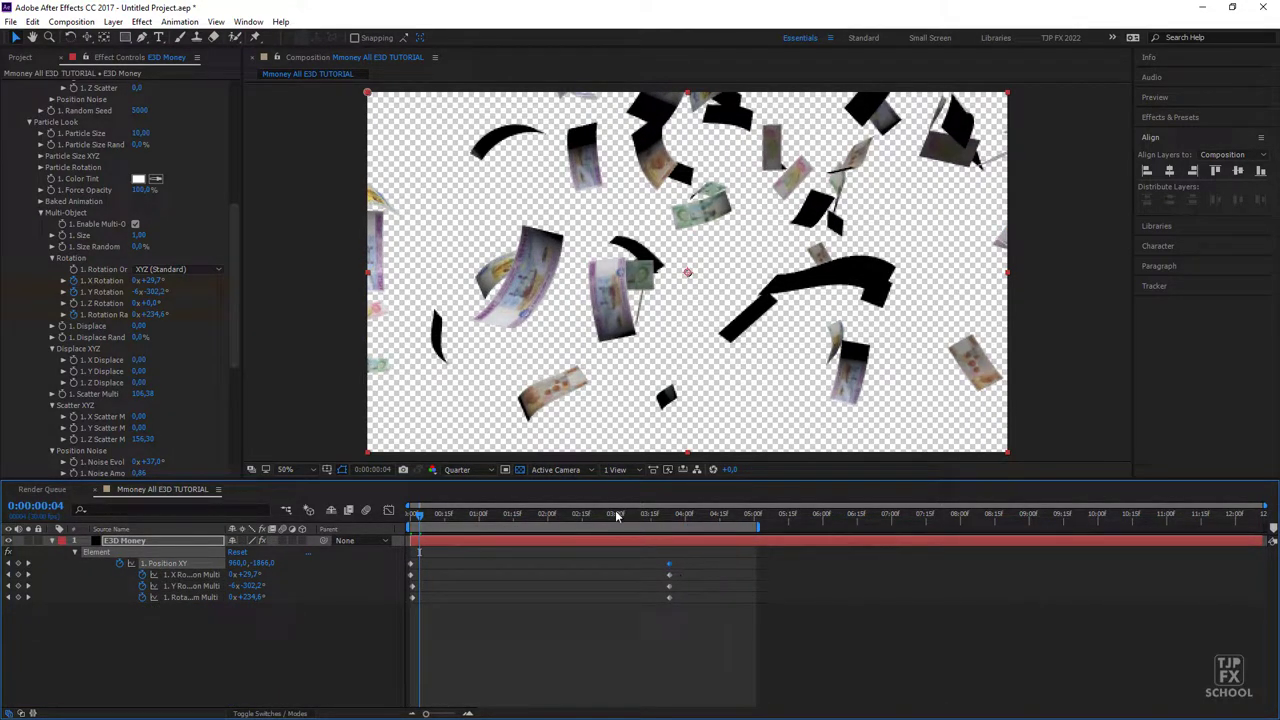
Change the ending Rotation Random keyframe at 3:23 to 2x+99° and preview
mouse_move(617, 516)
left_mouse_down()
mouse_move(636, 519)
mouse_move(439, 517)
left_mouse_up()
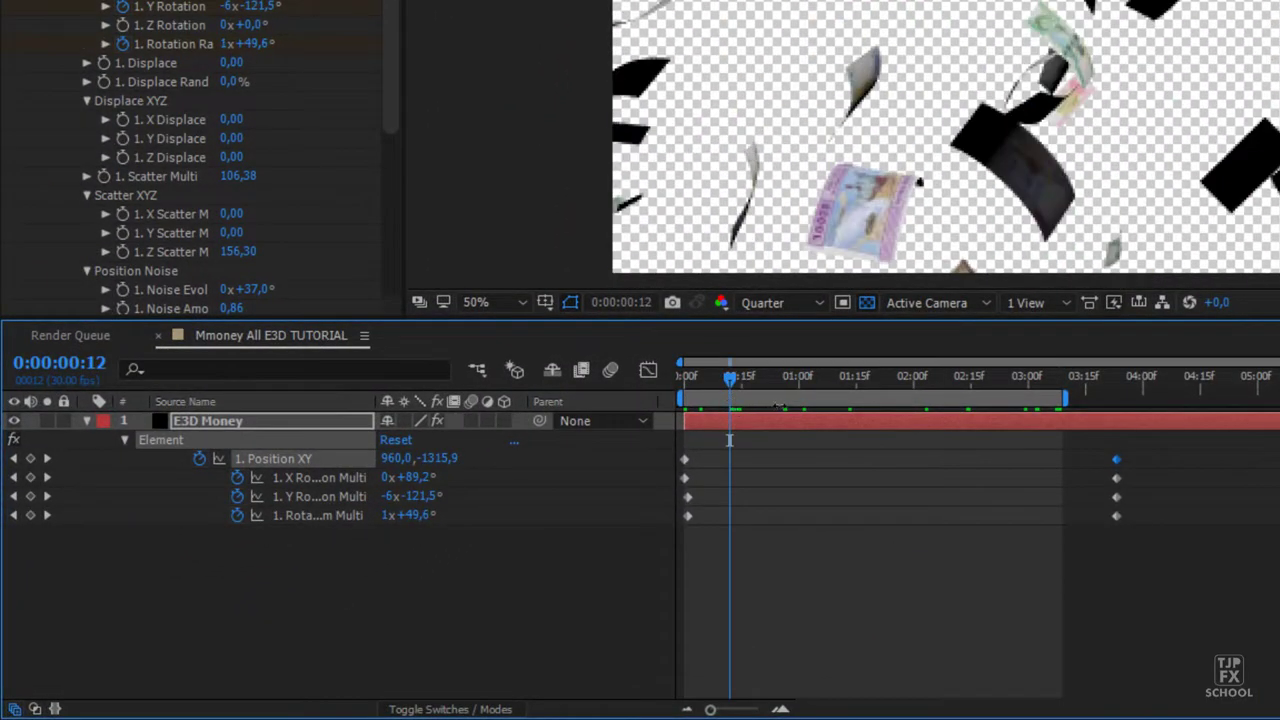
key("space")
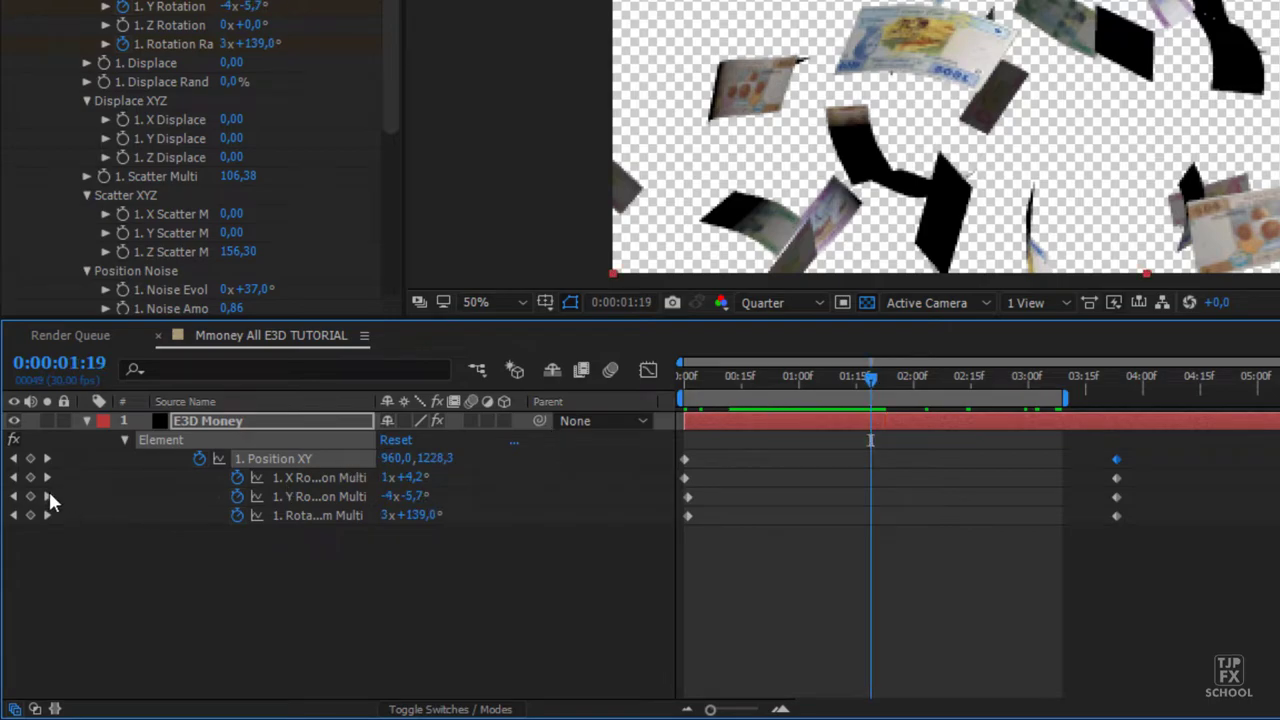
left_click(48, 496)
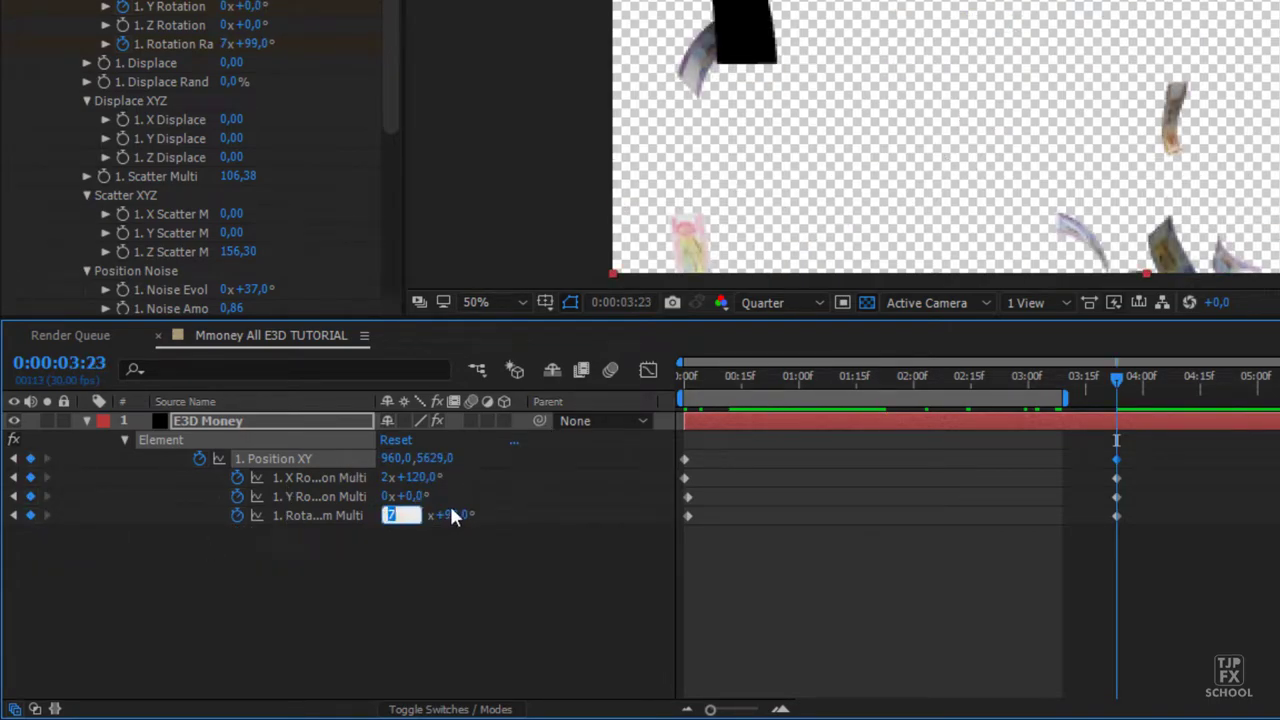
type("2")
key("Return")
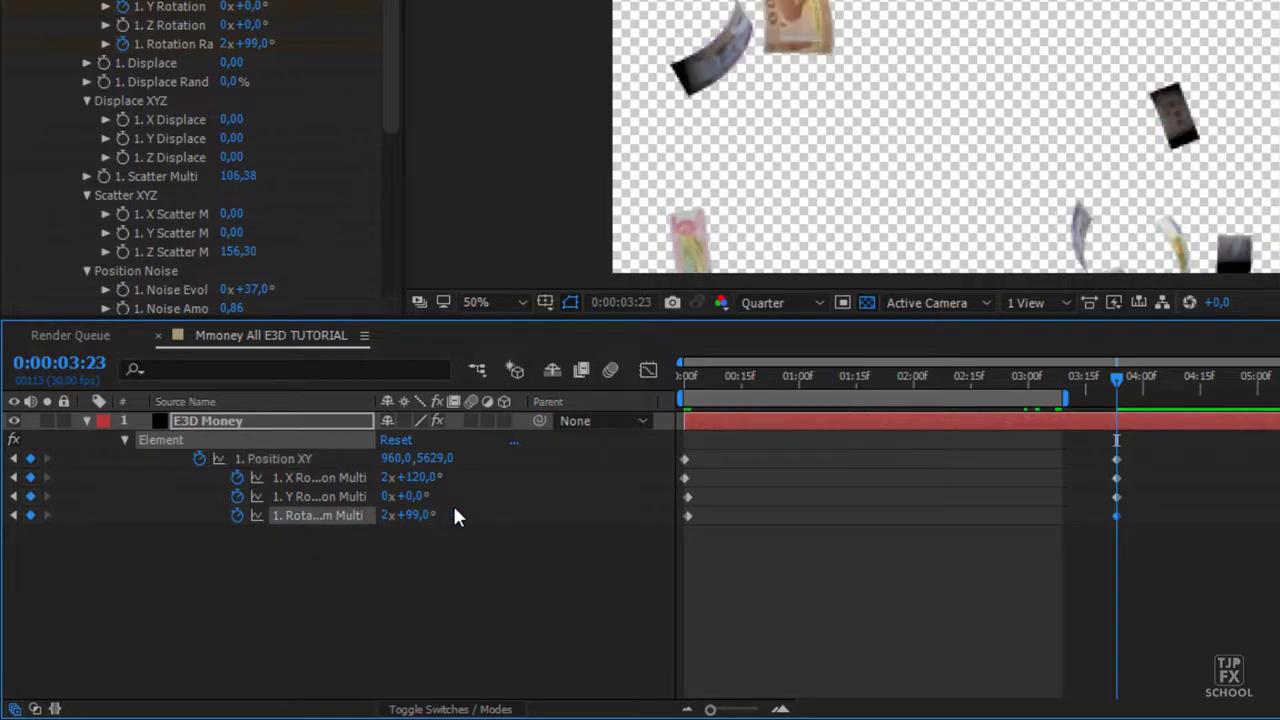
key("space")
key("space")
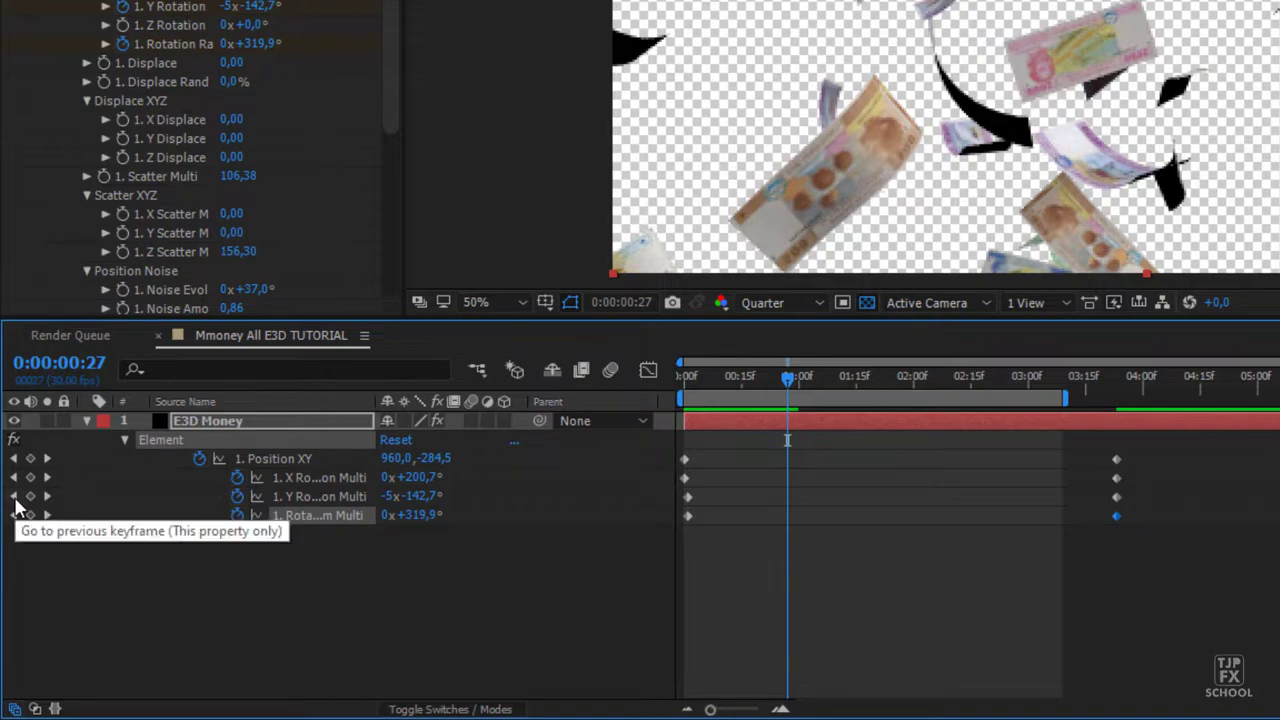
Set the first-frame Y rotation to -2x-10° and preview the calmer tumbling
left_click(15, 503)
type("-2")
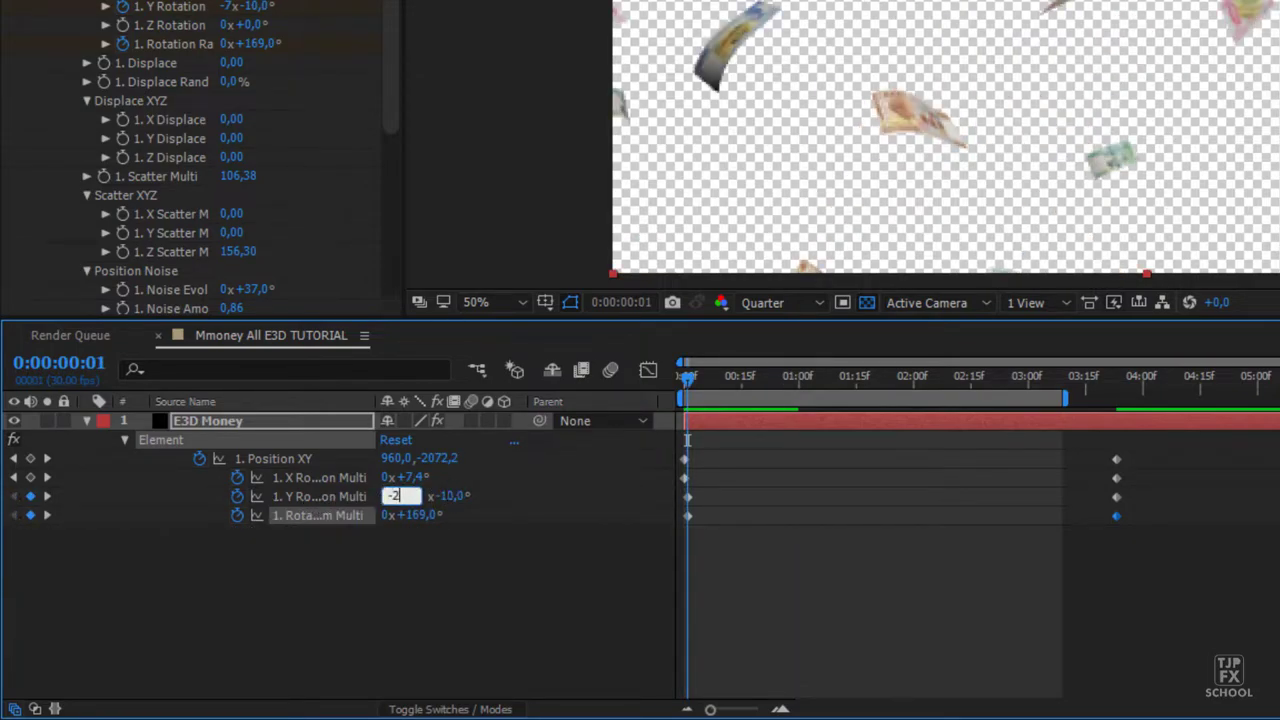
key("Return")
left_click(588, 540)
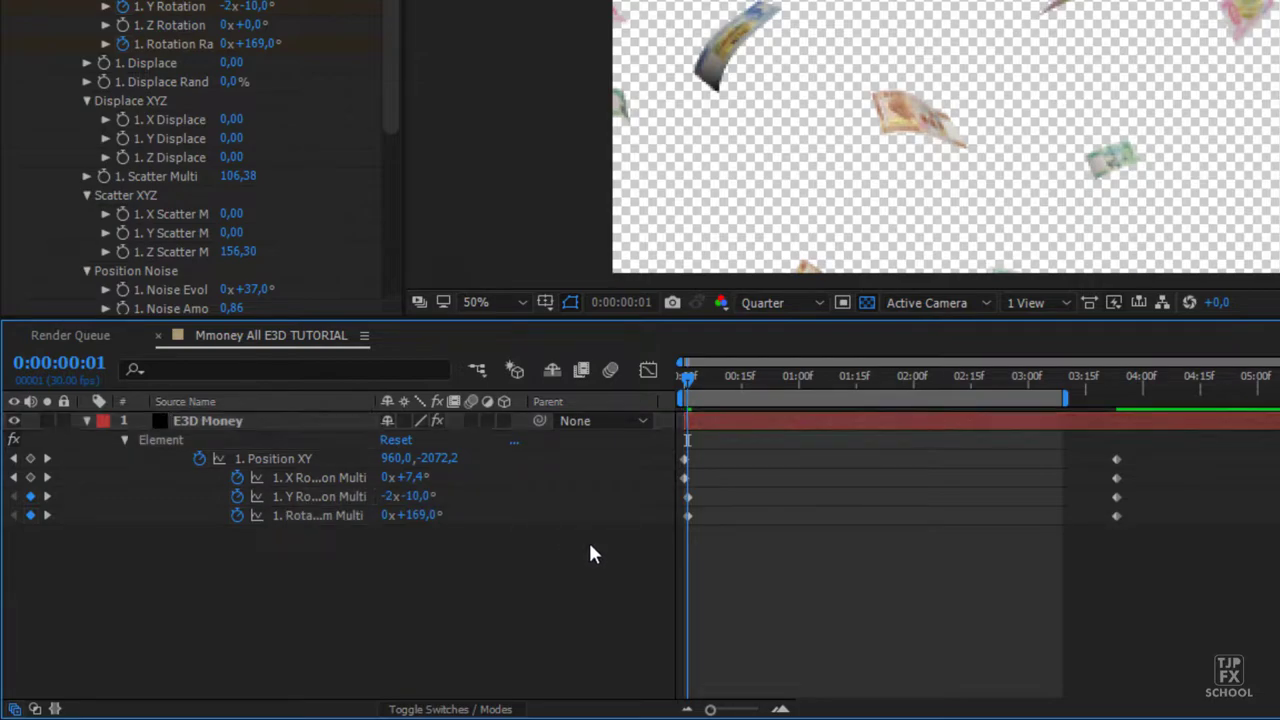
key("space")
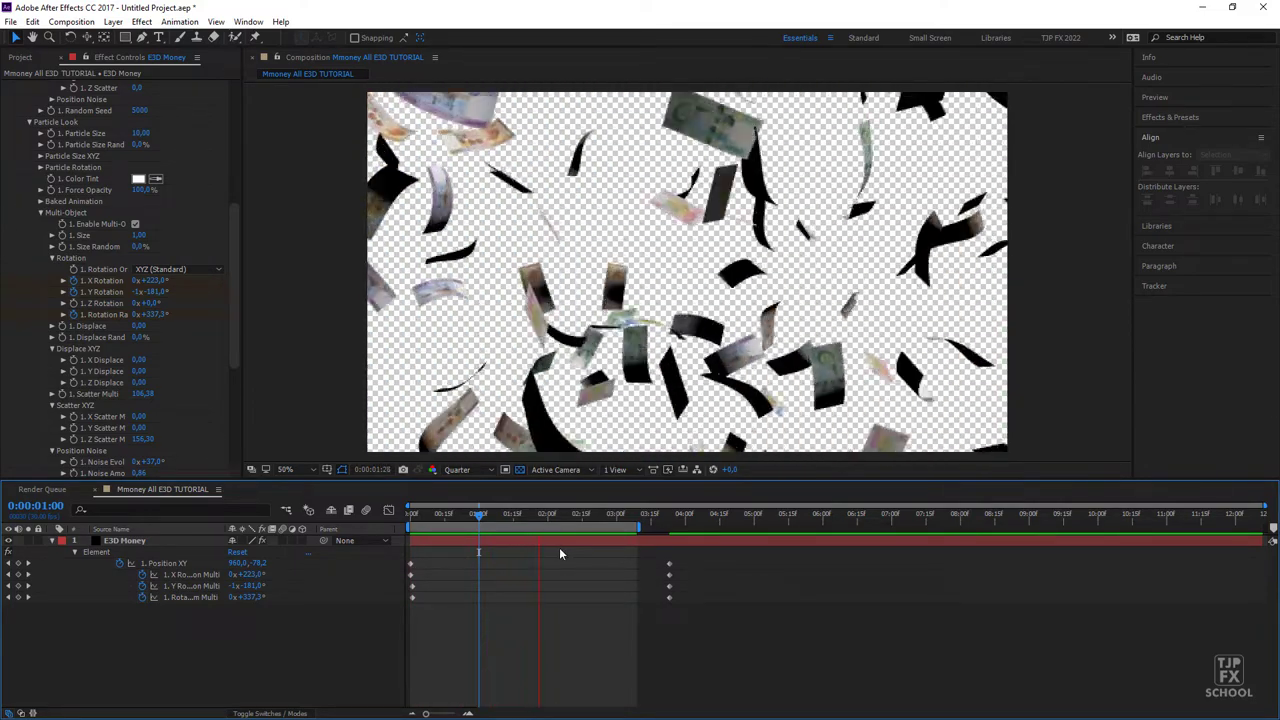
Enlarge the bills' shape scale to 85.30 and preview from the first frame
key("space")
left_click_drag(233, 225, 240, 110)
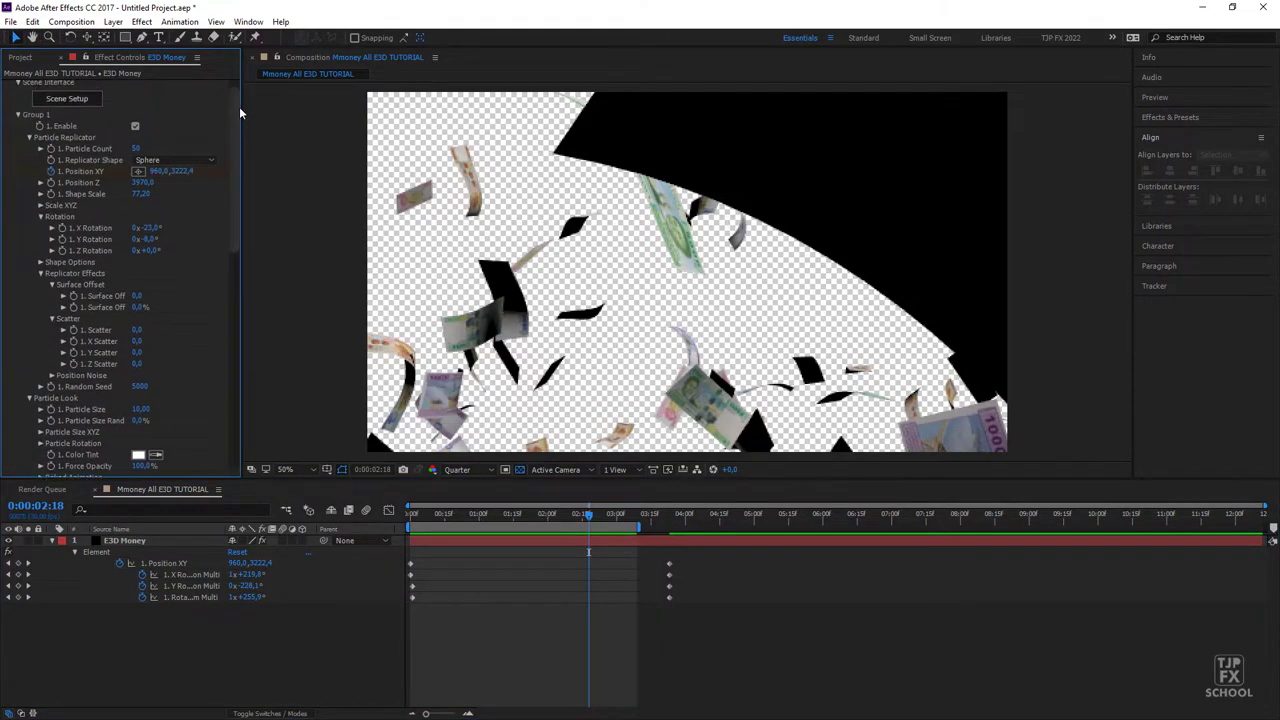
left_click_drag(145, 197, 270, 195)
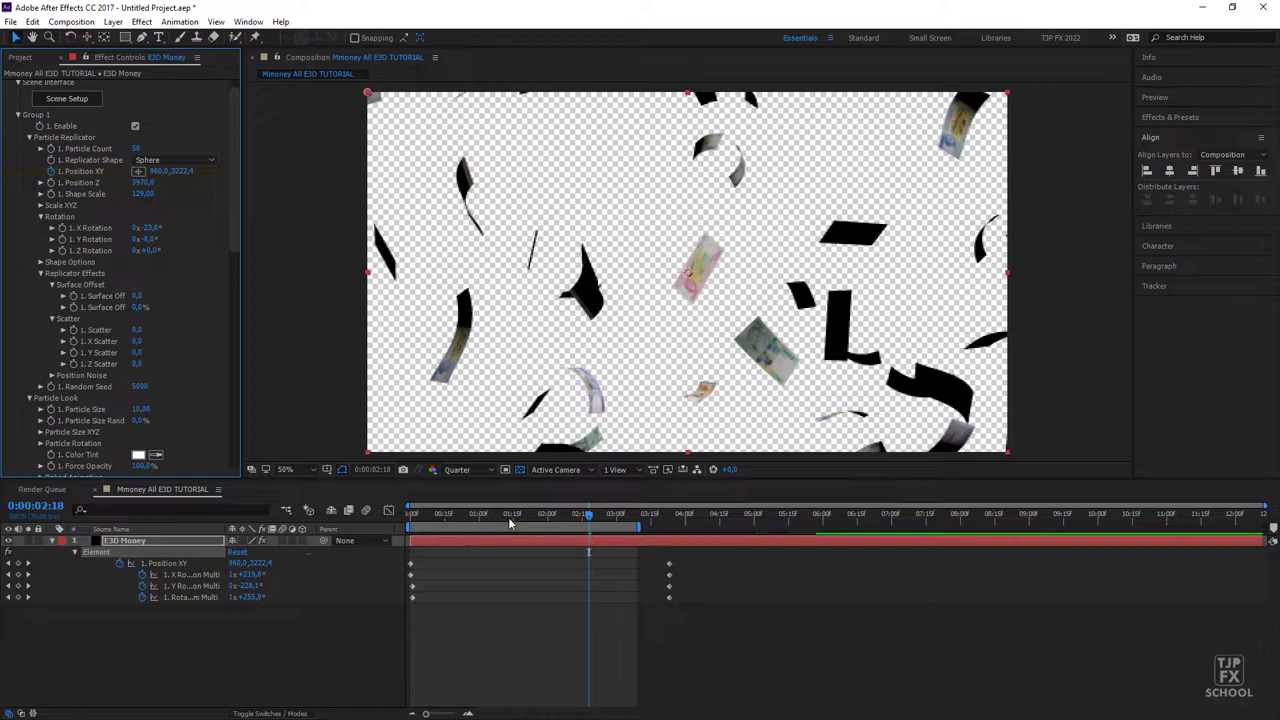
left_click_drag(509, 522, 430, 540)
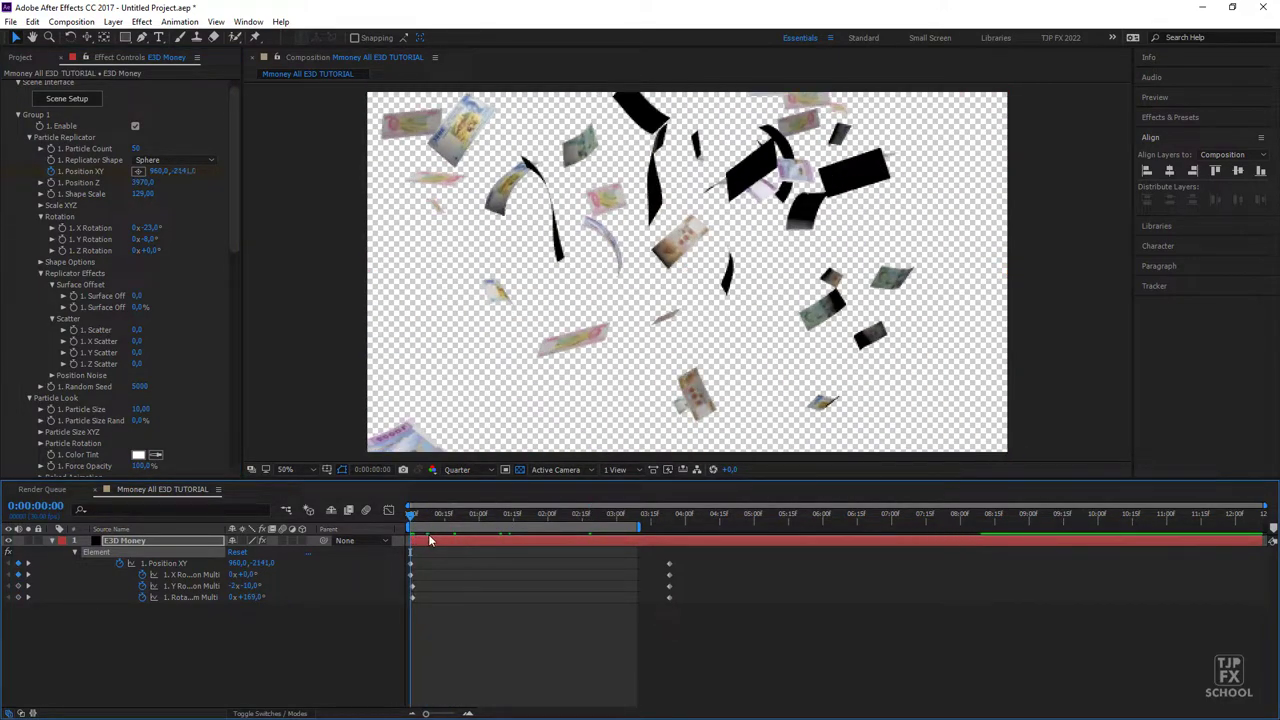
key("space")
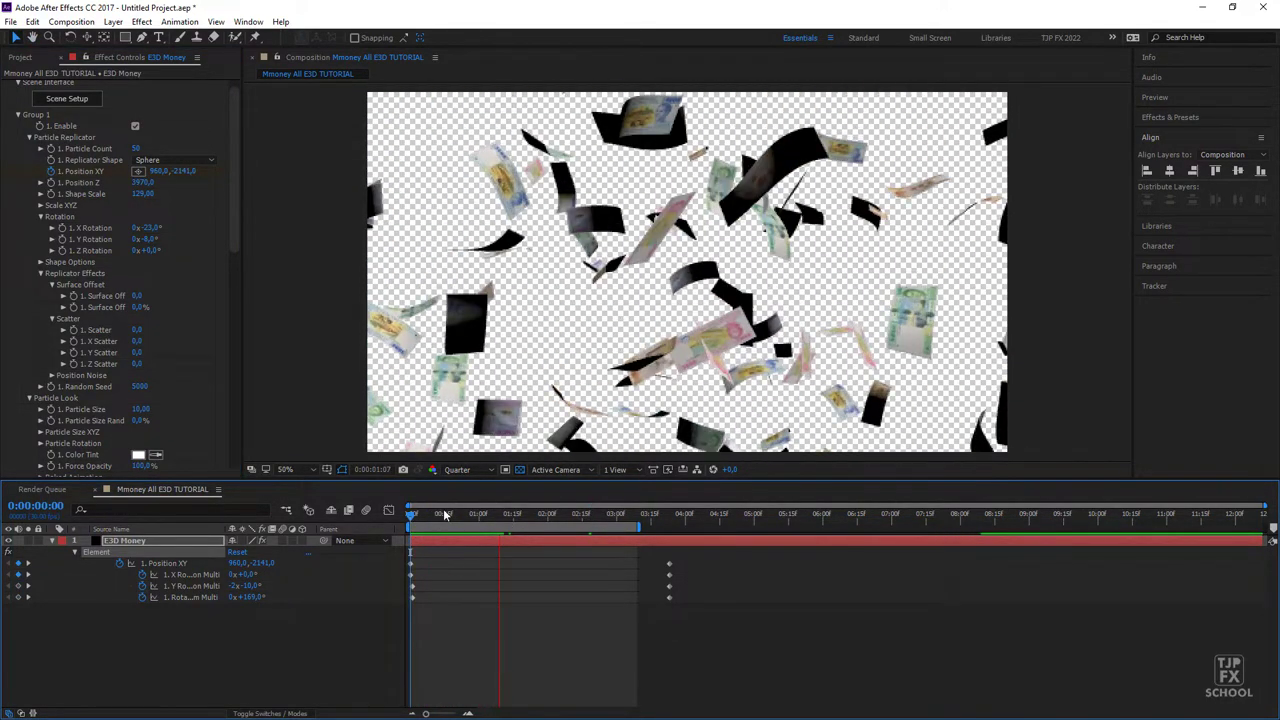
key("space")
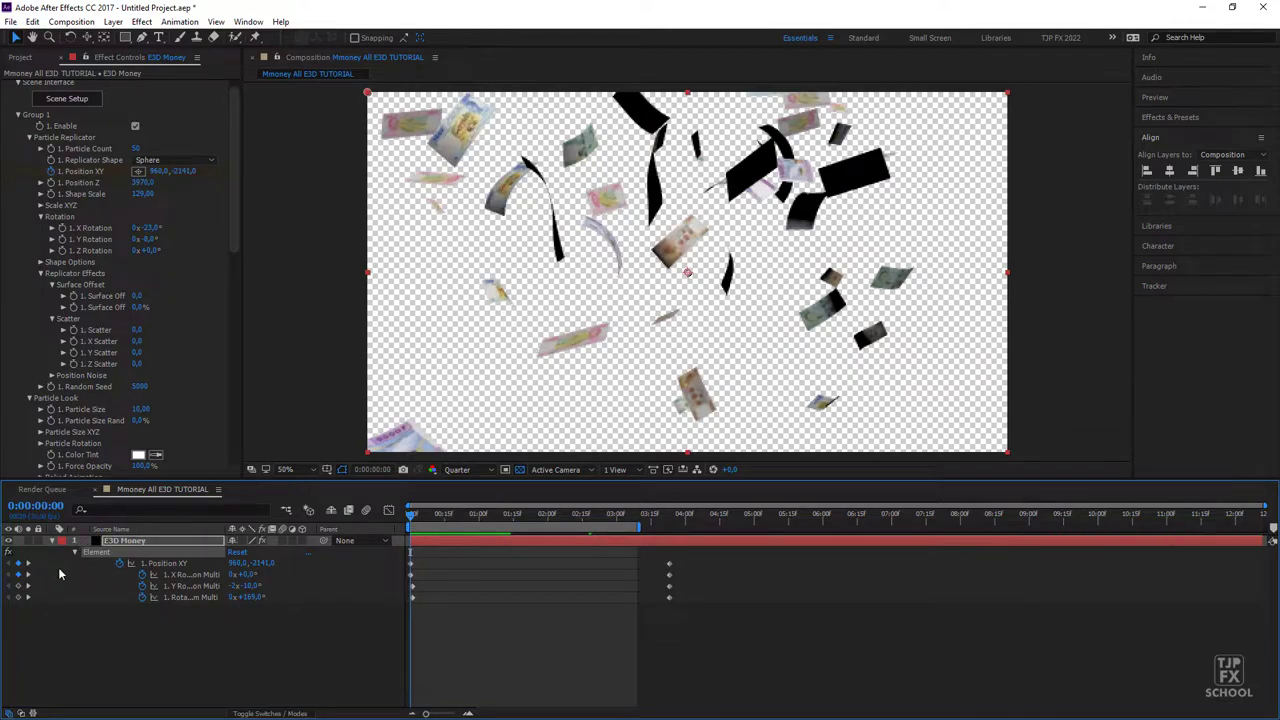
Raise the first-frame Position XY to 960, -5605 and preview the higher start
left_click_drag(265, 568, 395, 528)
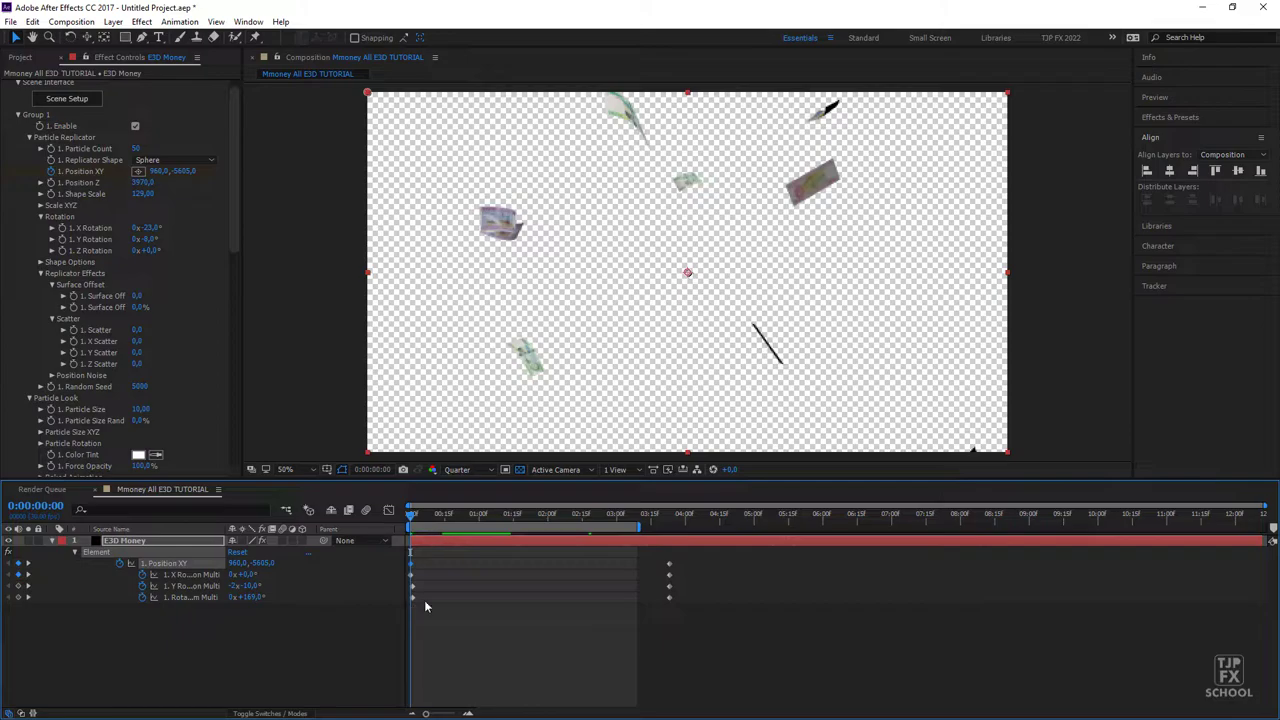
key("space")
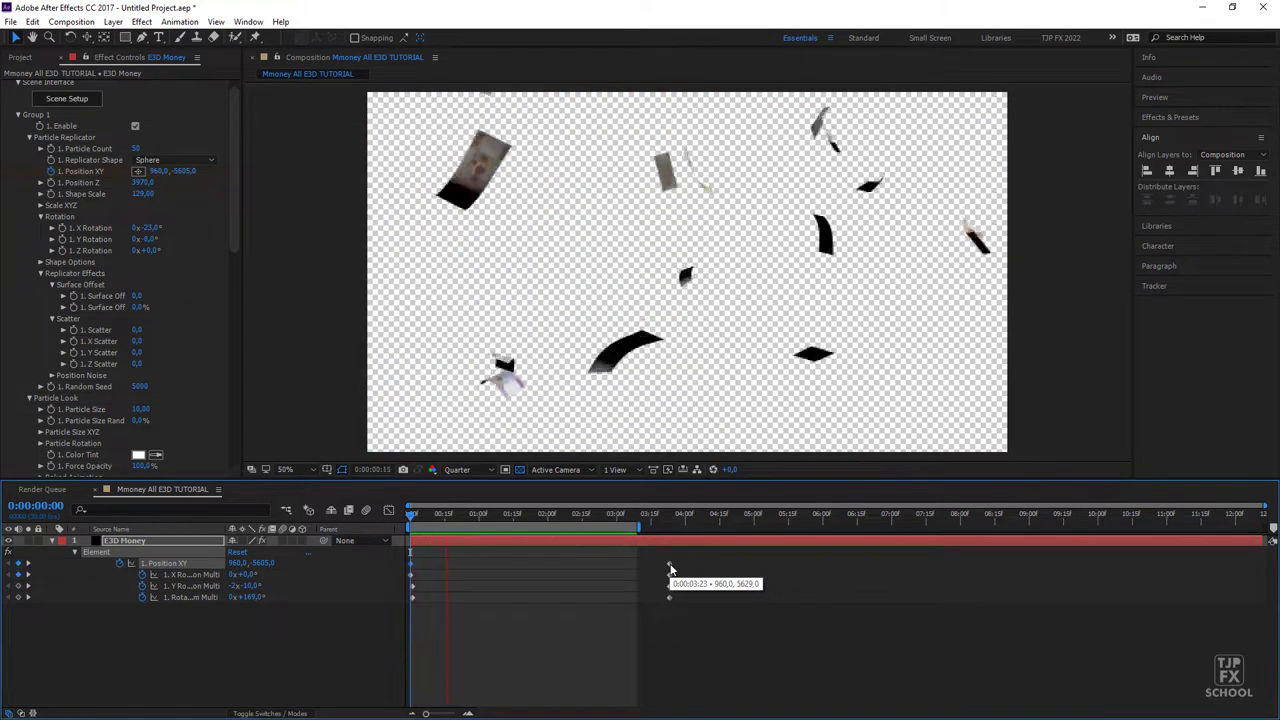
key("space")
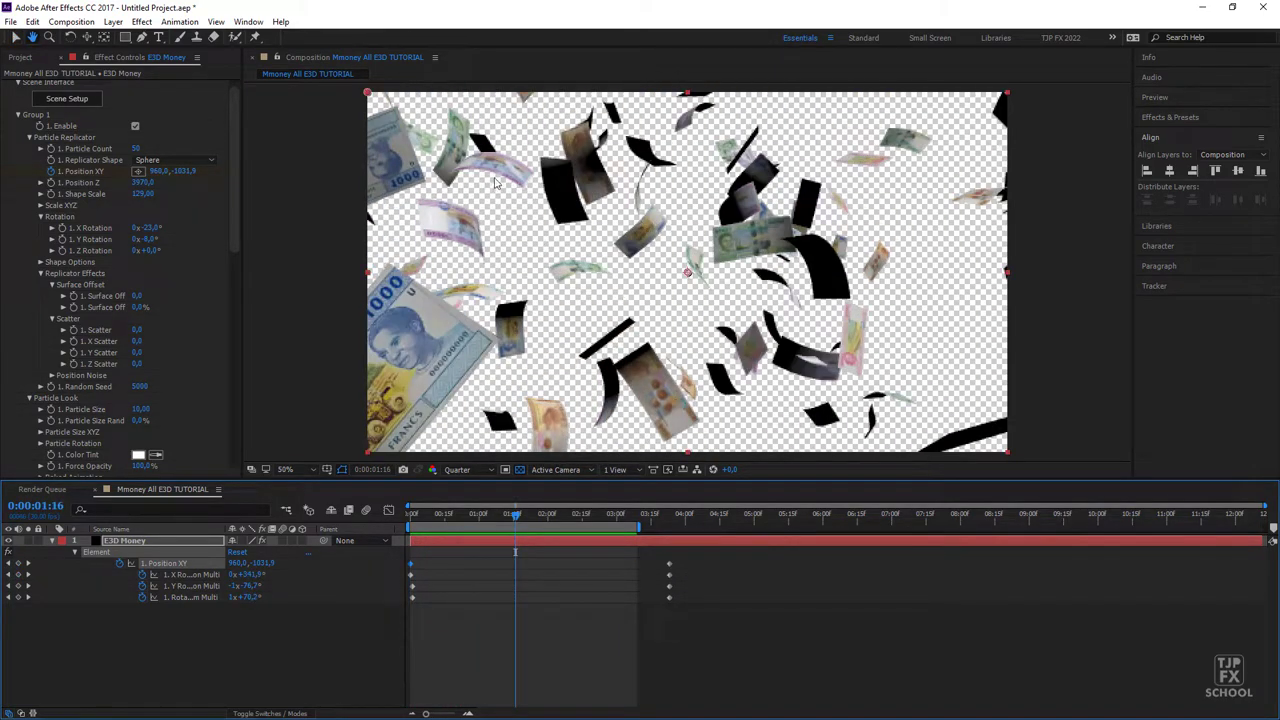
Set Element's Render Settings Add Lighting to the Cinema preset and preview the lit bills
left_click(20, 116)
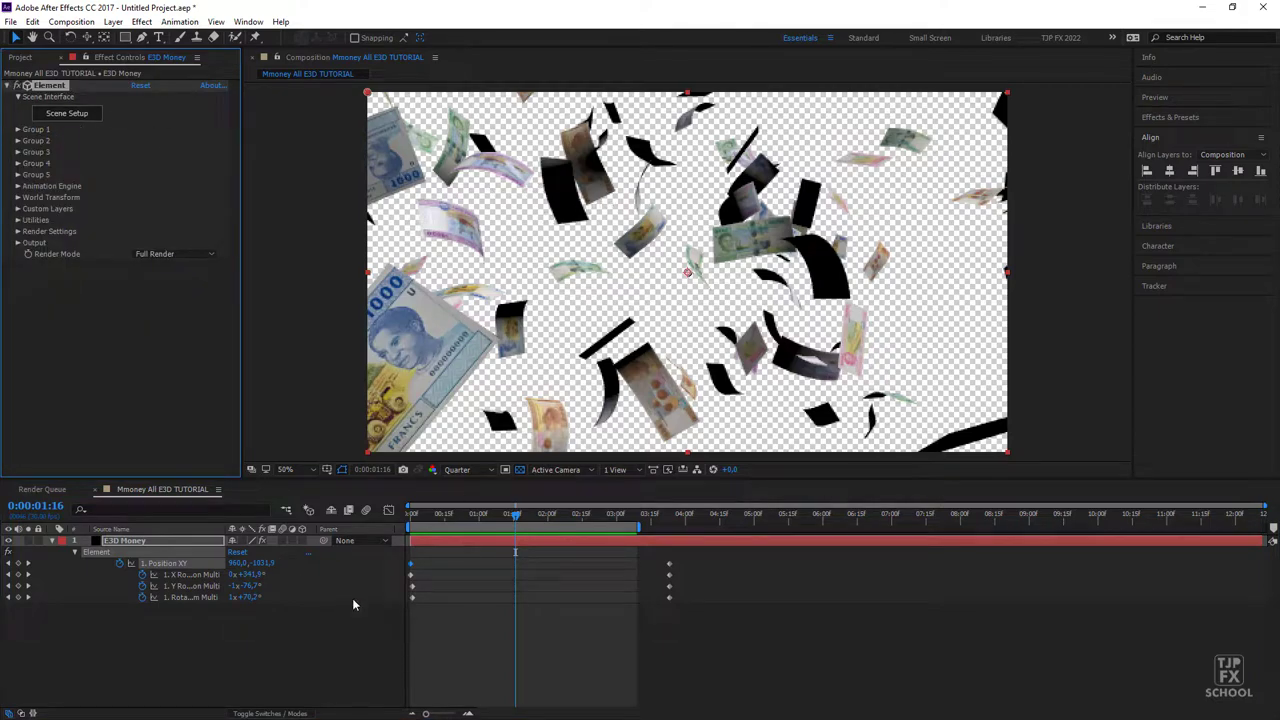
left_click(17, 232)
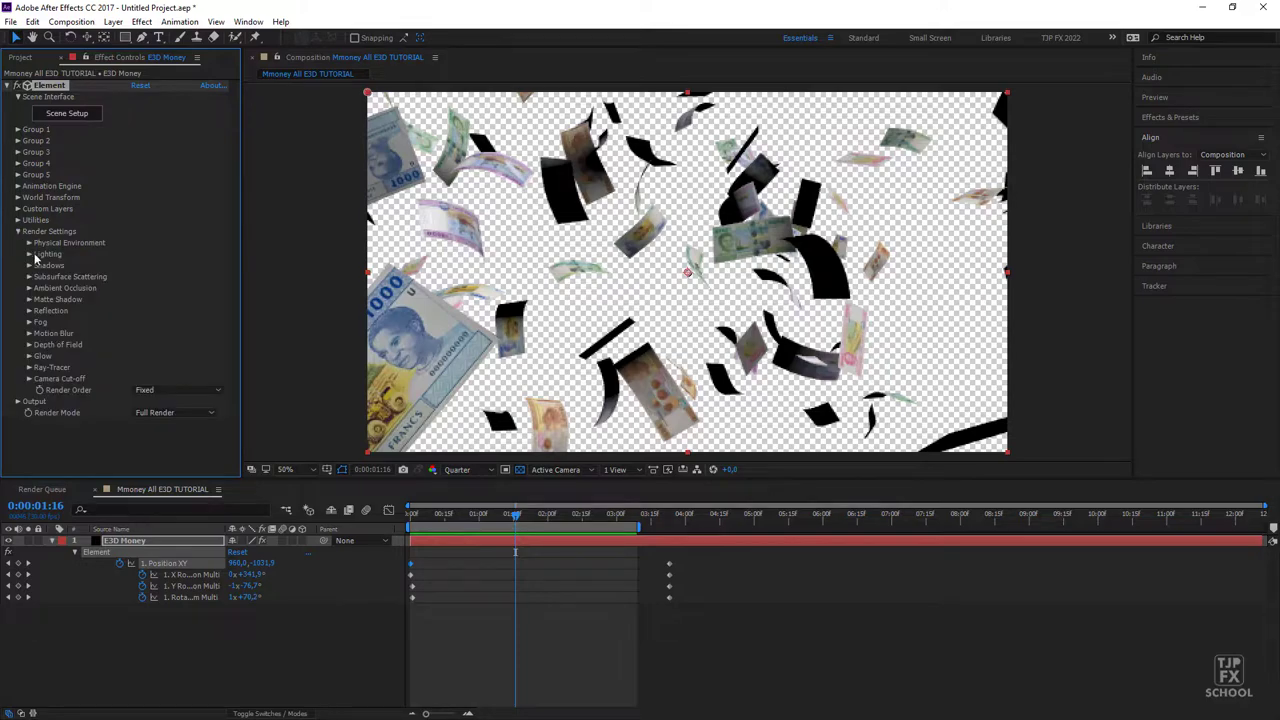
left_click(29, 255)
left_click(185, 288)
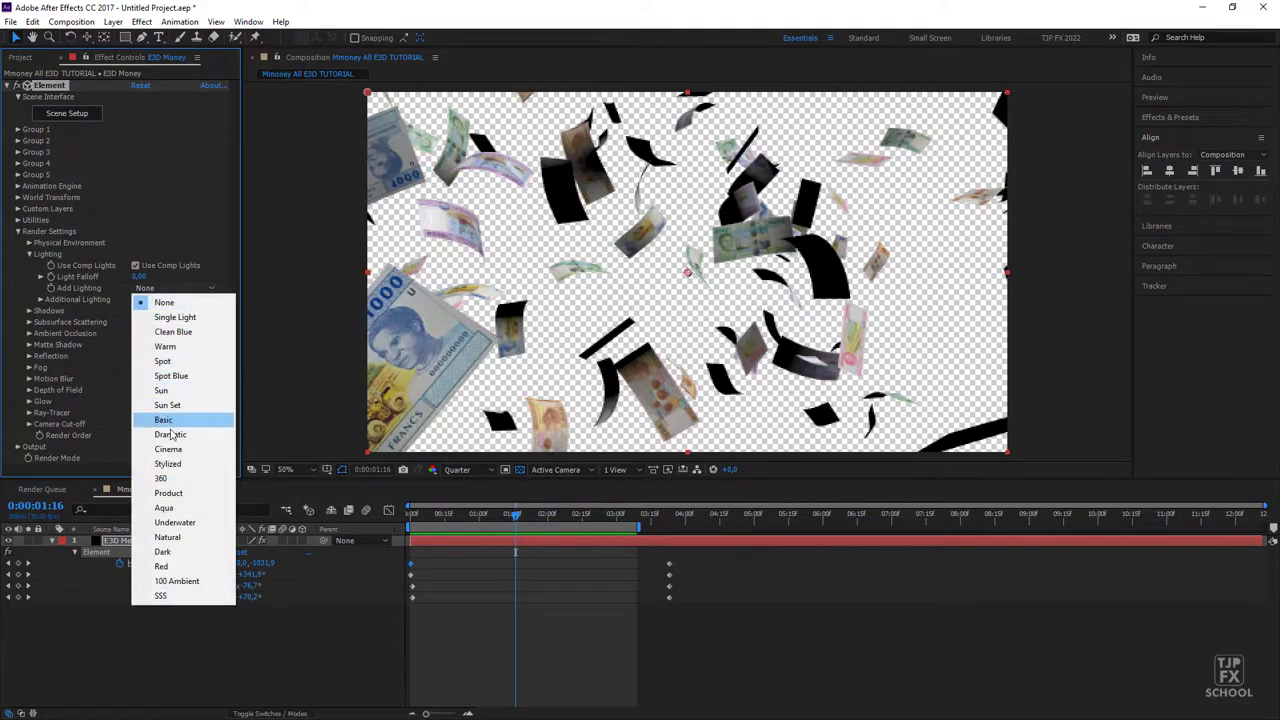
left_click(168, 449)
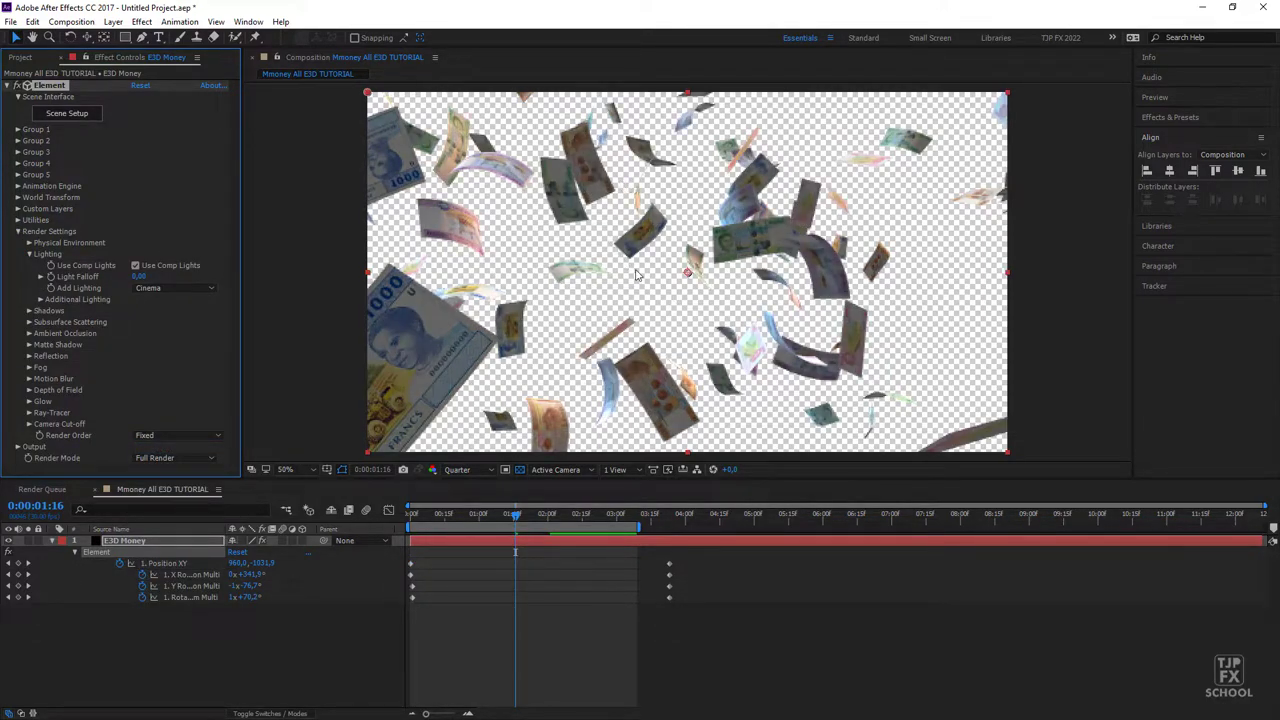
key("space")
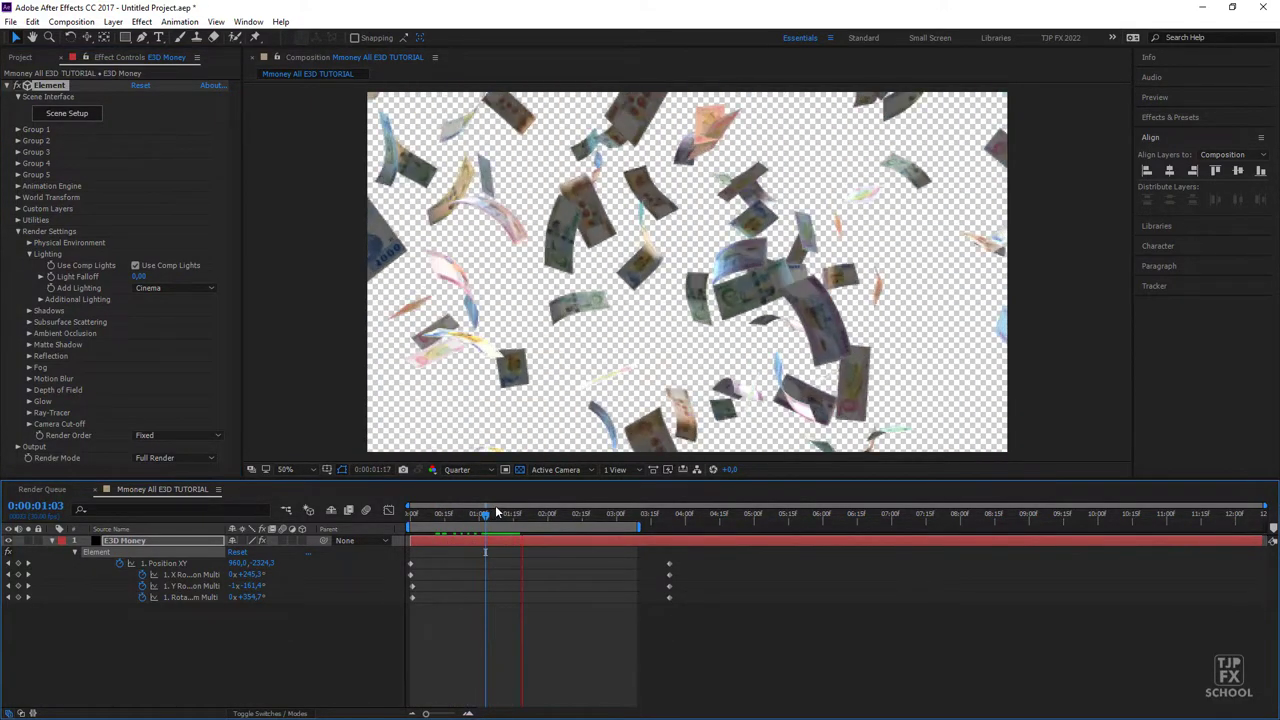
Move the ending Position and rotation keyframes to 0:00:07:03 and preview the slower fall
key("space")
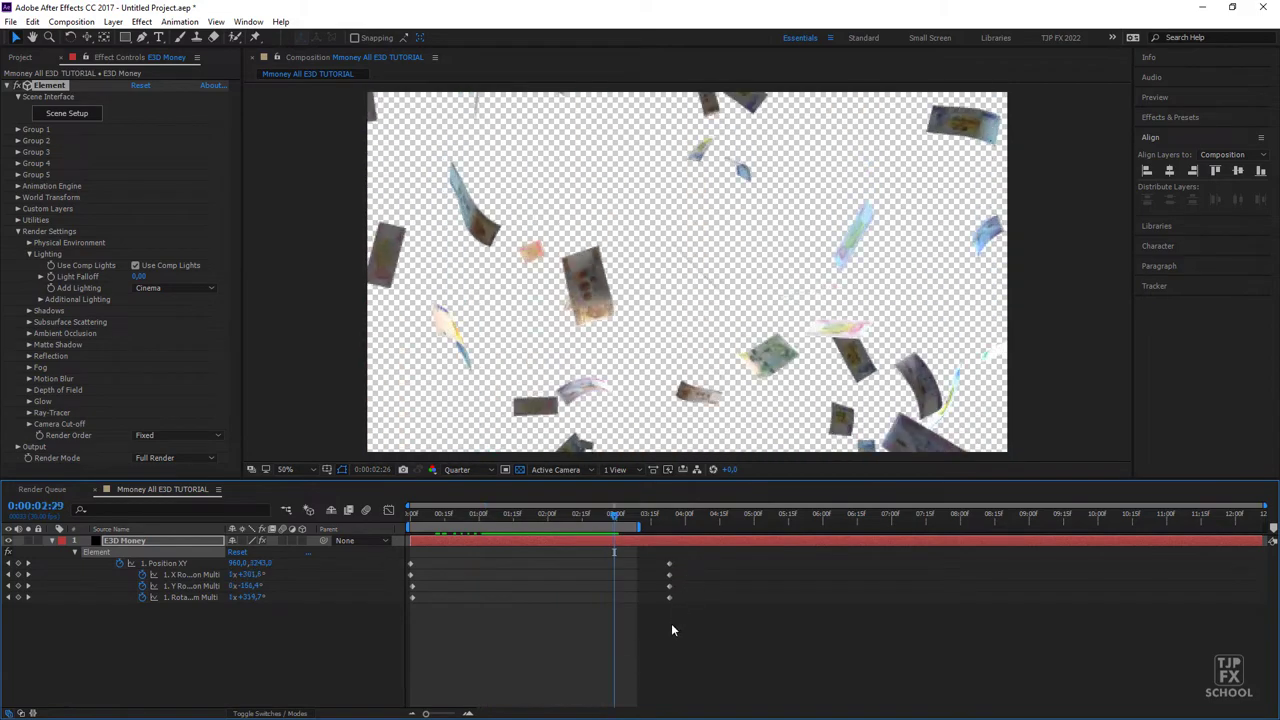
left_click_drag(671, 626, 678, 573)
left_click_drag(790, 586, 899, 590)
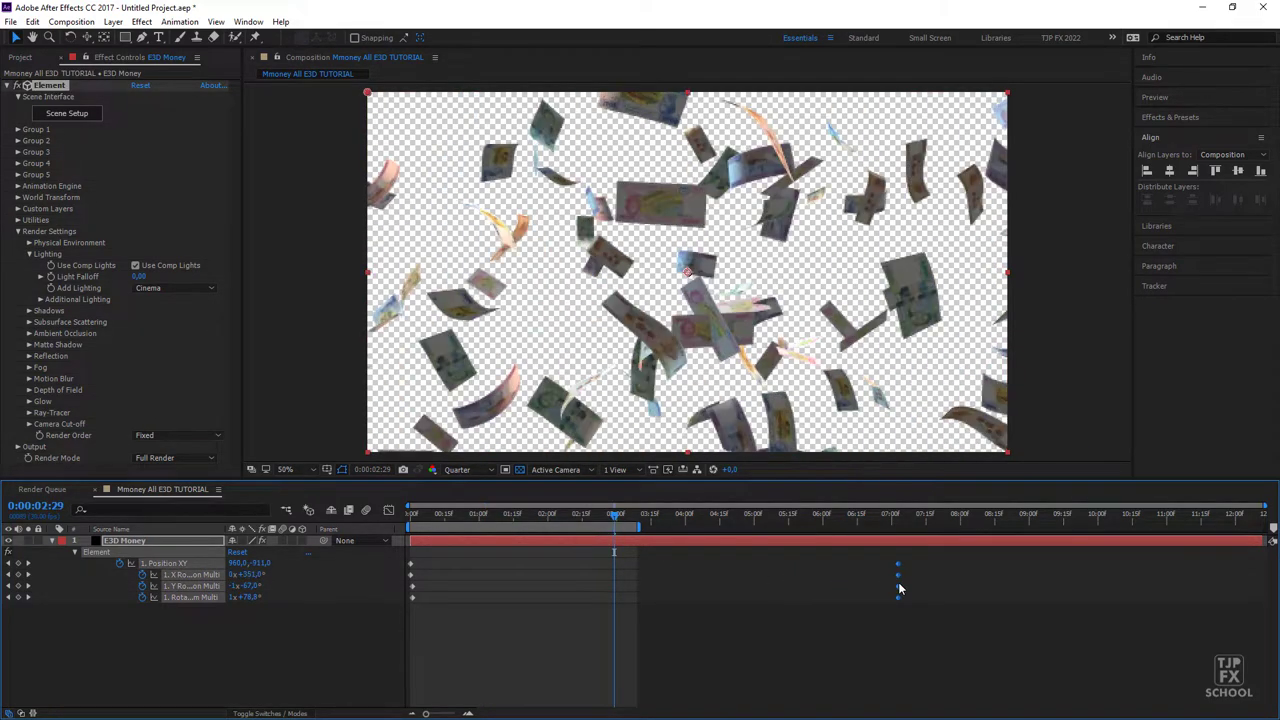
key("space")
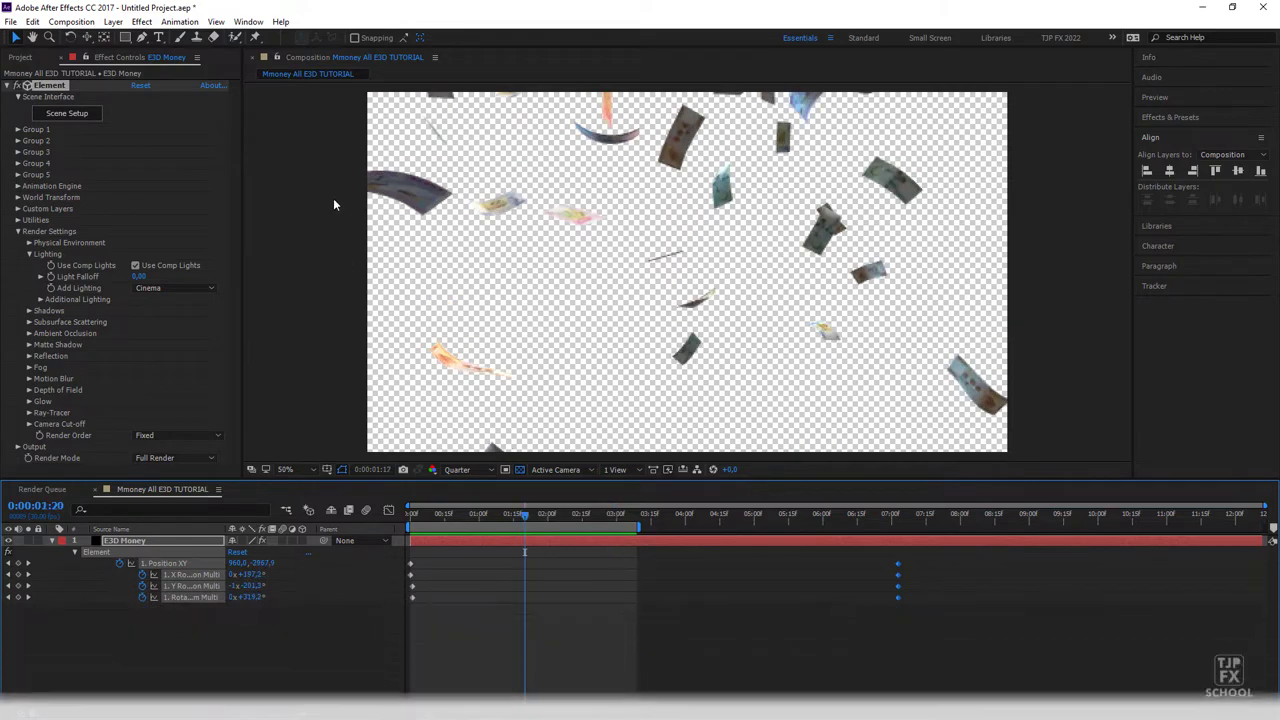
left_click_drag(543, 519, 618, 518)
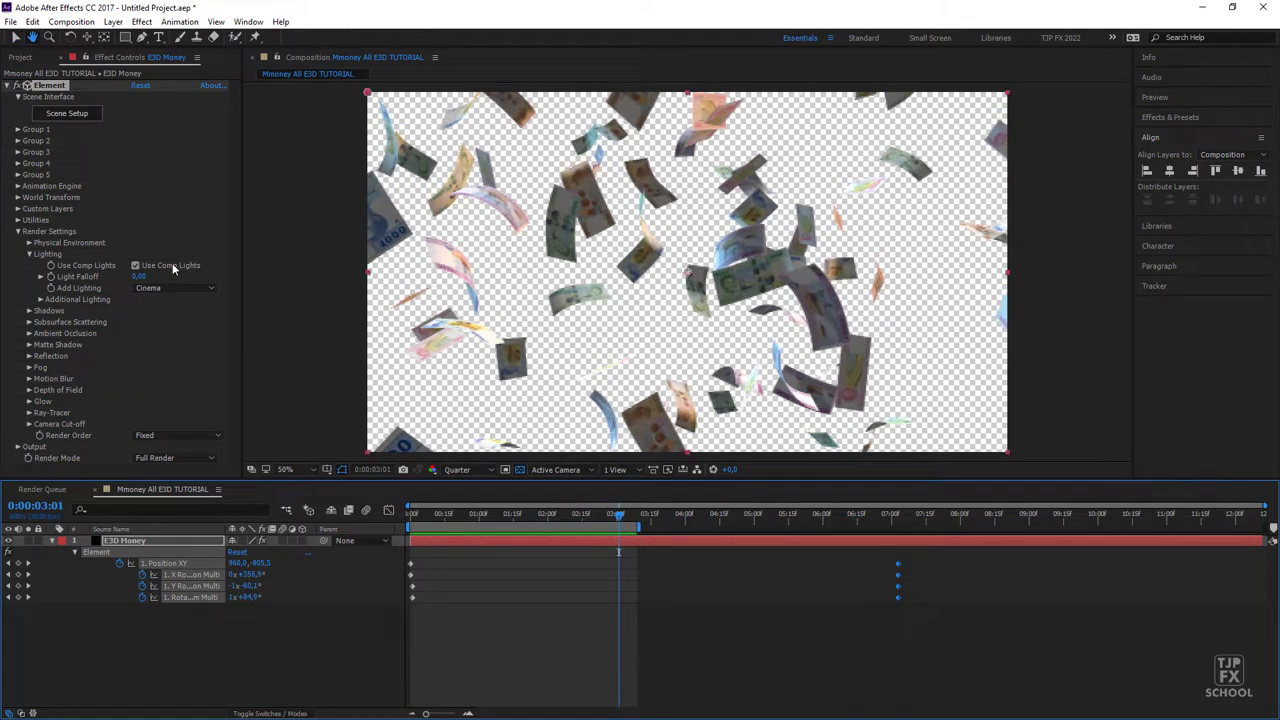
left_click(18, 232)
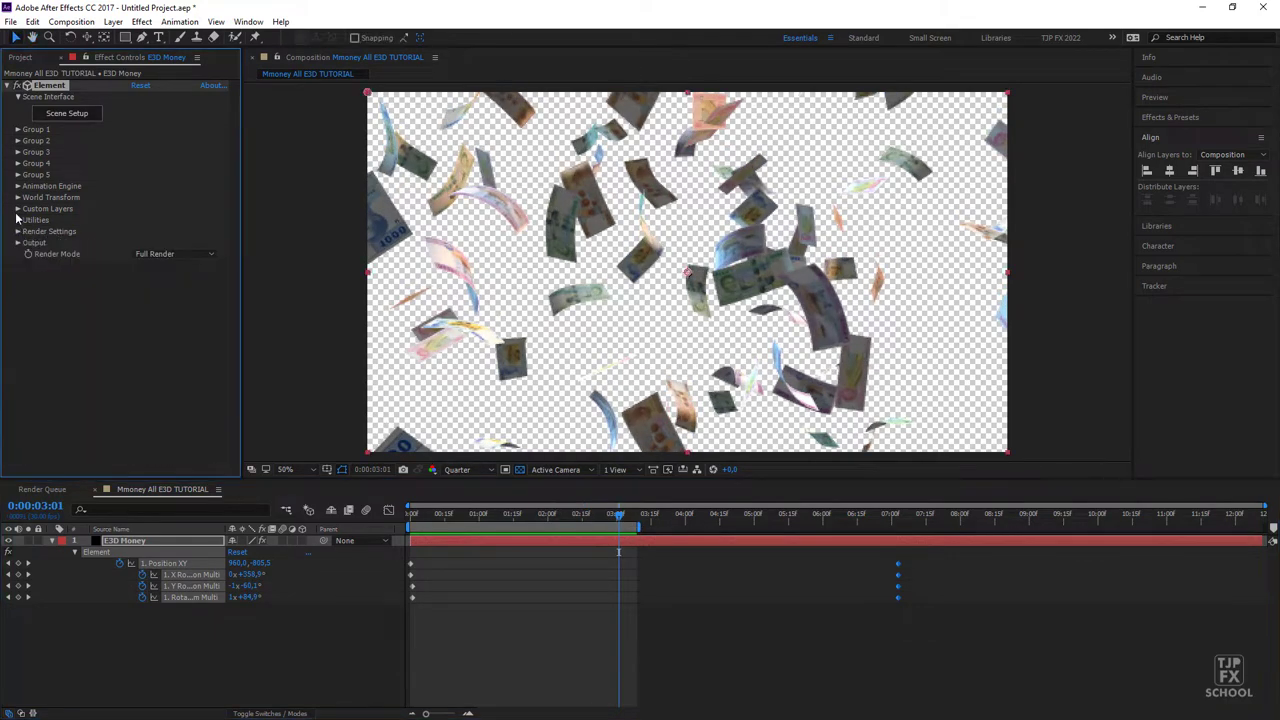
Lower the Group 1 Particle Replicator Position Z to 1070 and preview from frame 0
left_click(16, 130)
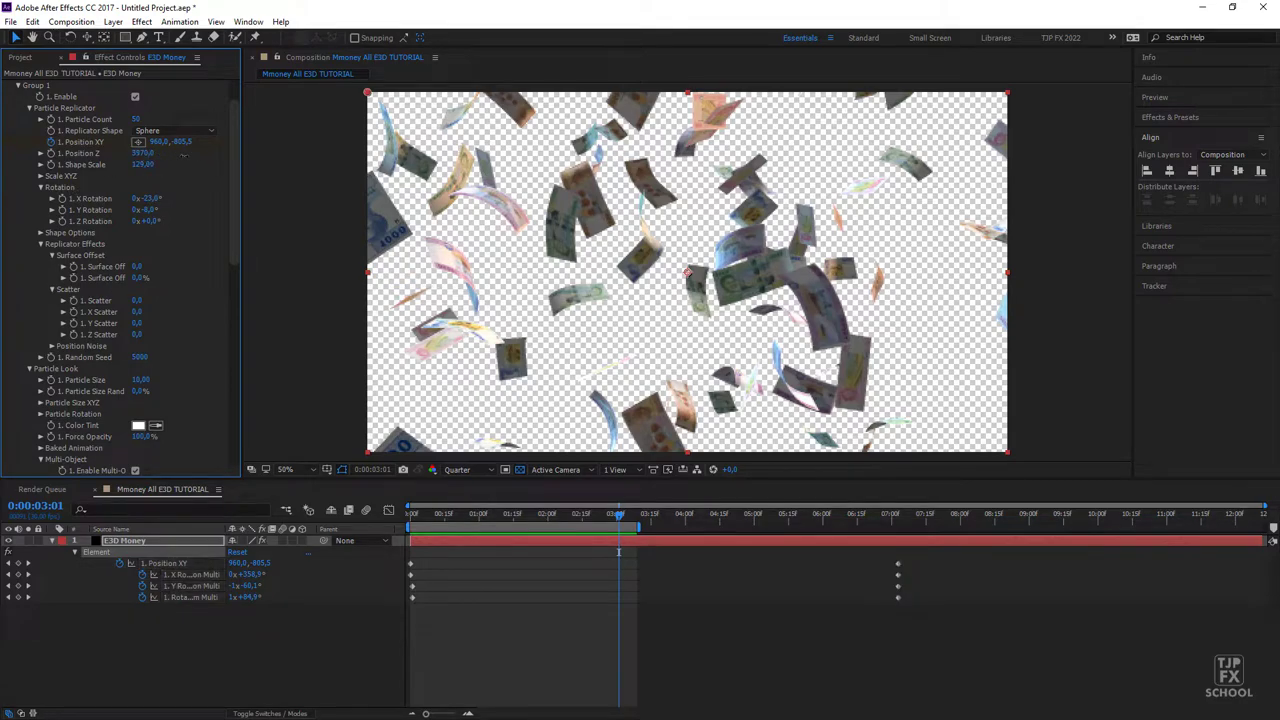
left_click_drag(143, 153, 110, 153)
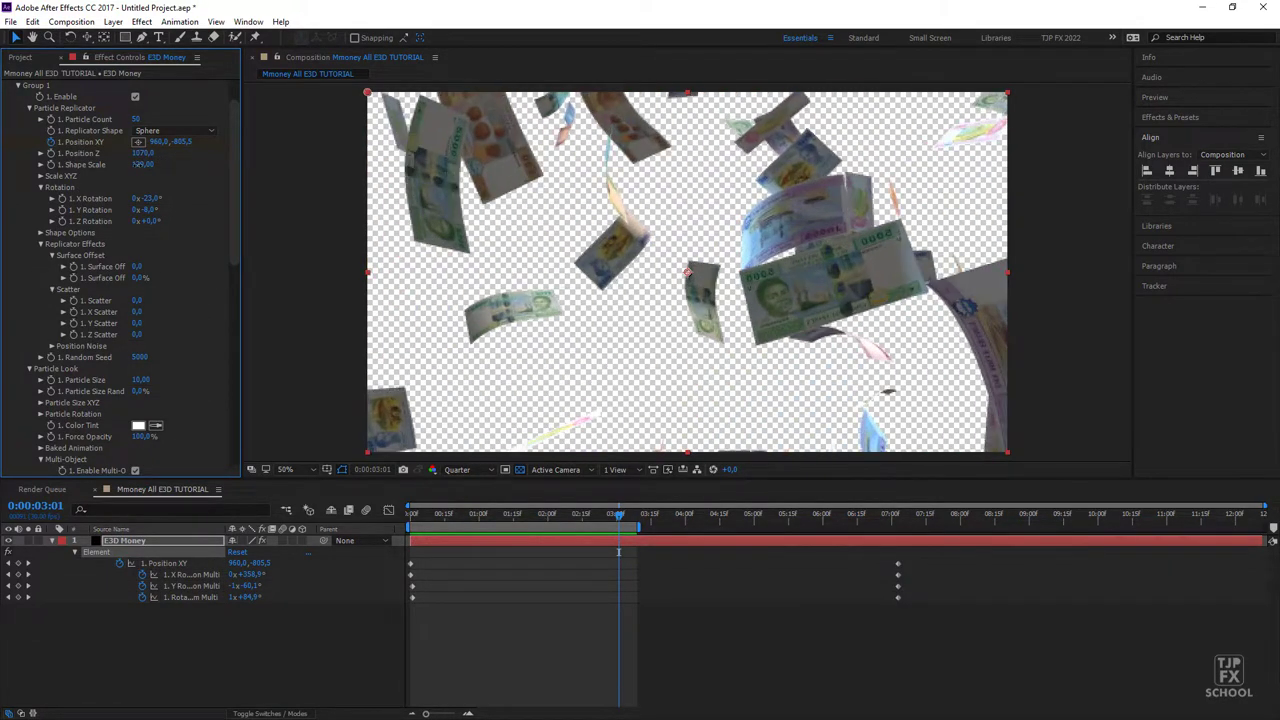
left_click_drag(492, 513, 418, 519)
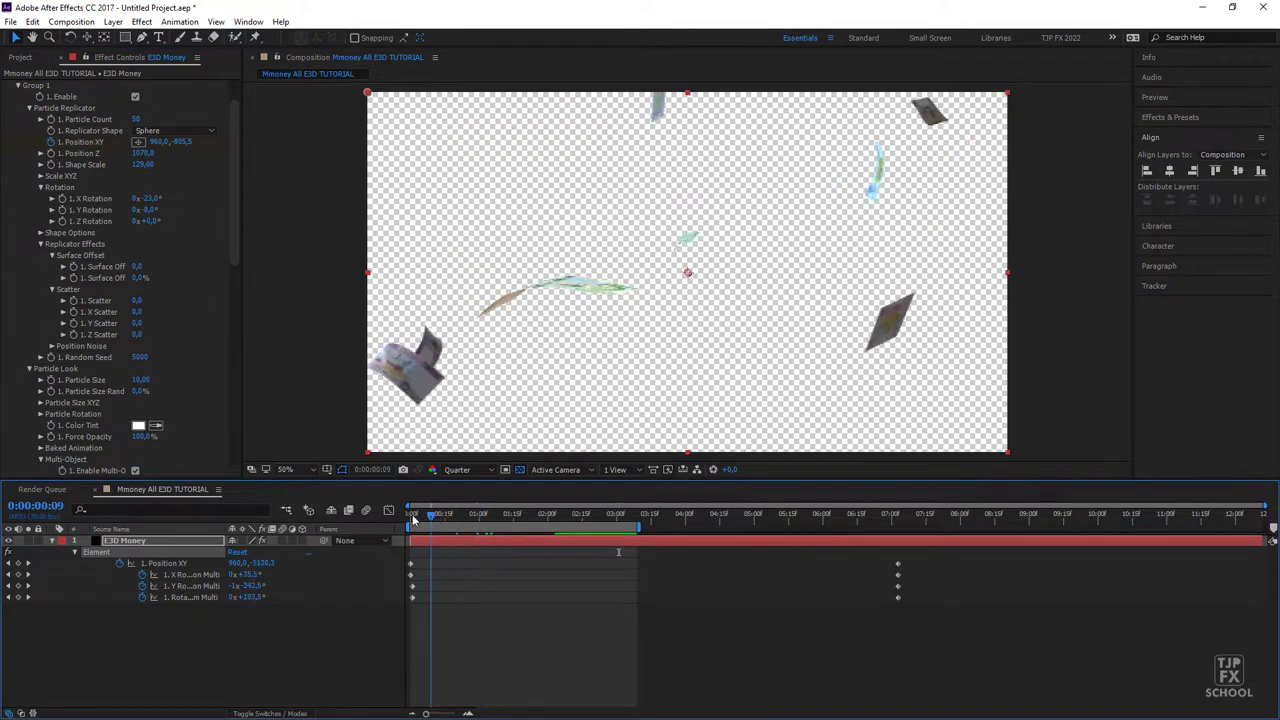
key("space")
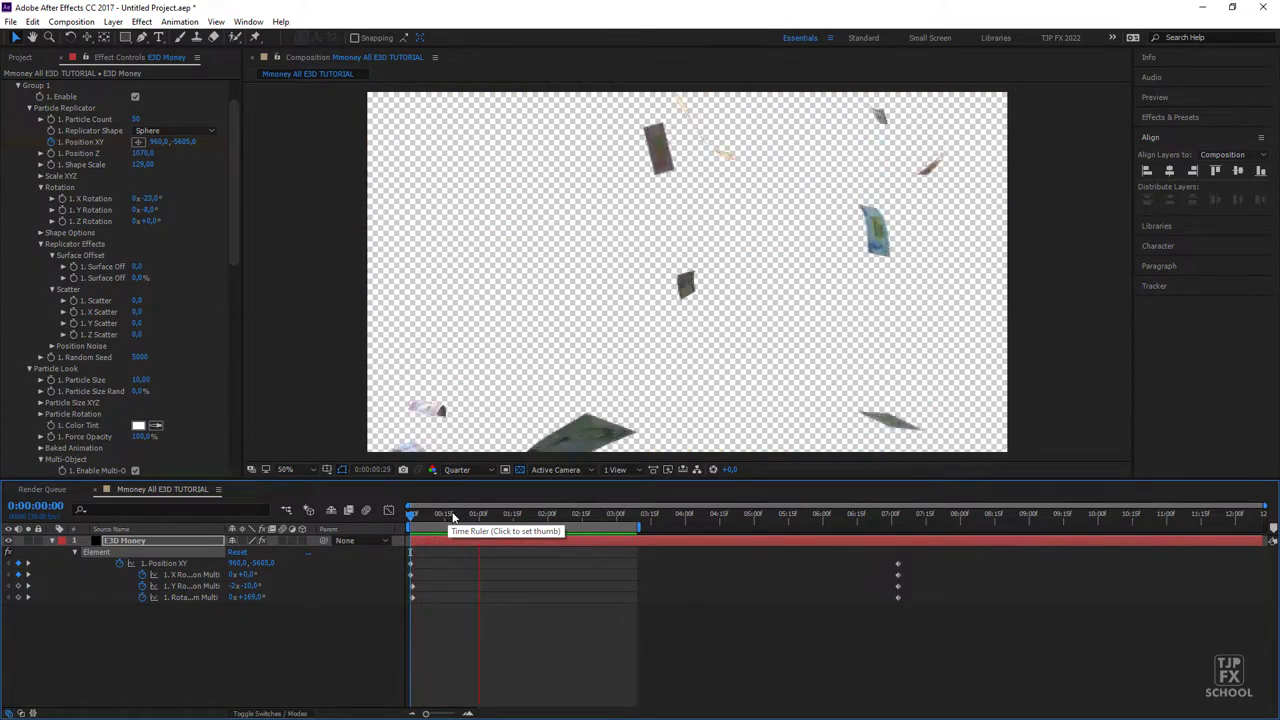
key("space")
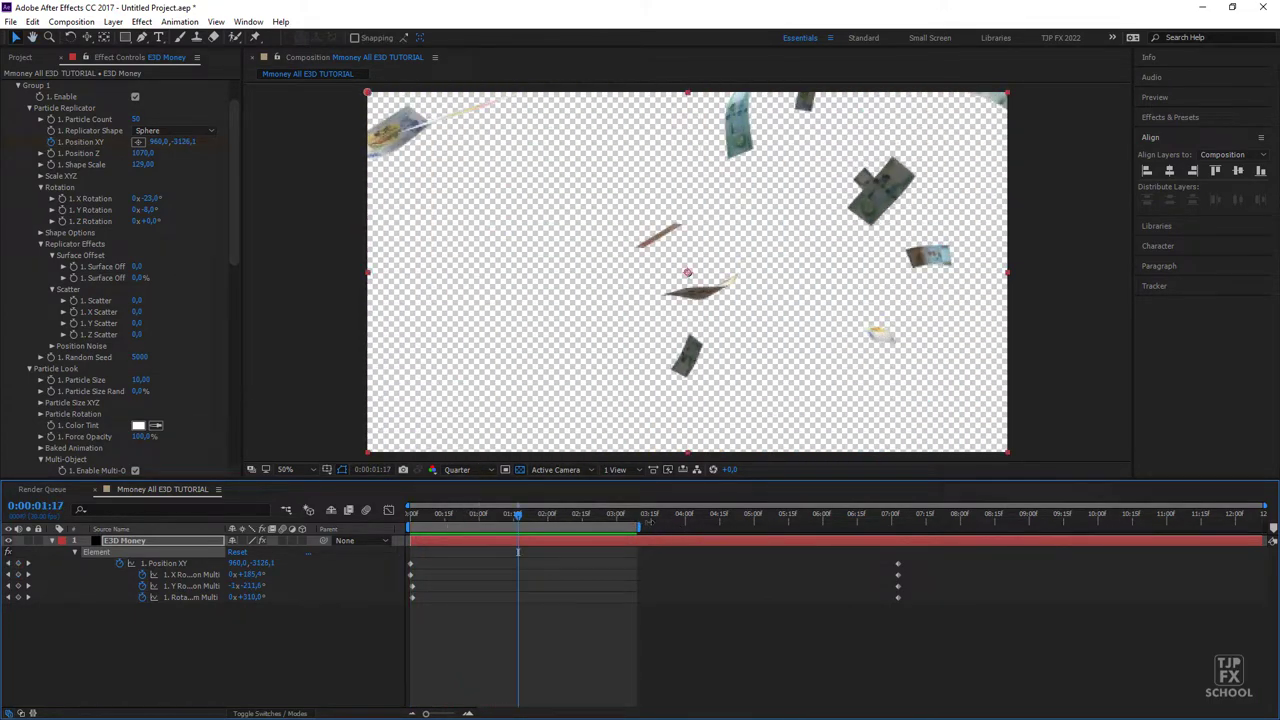
key("space")
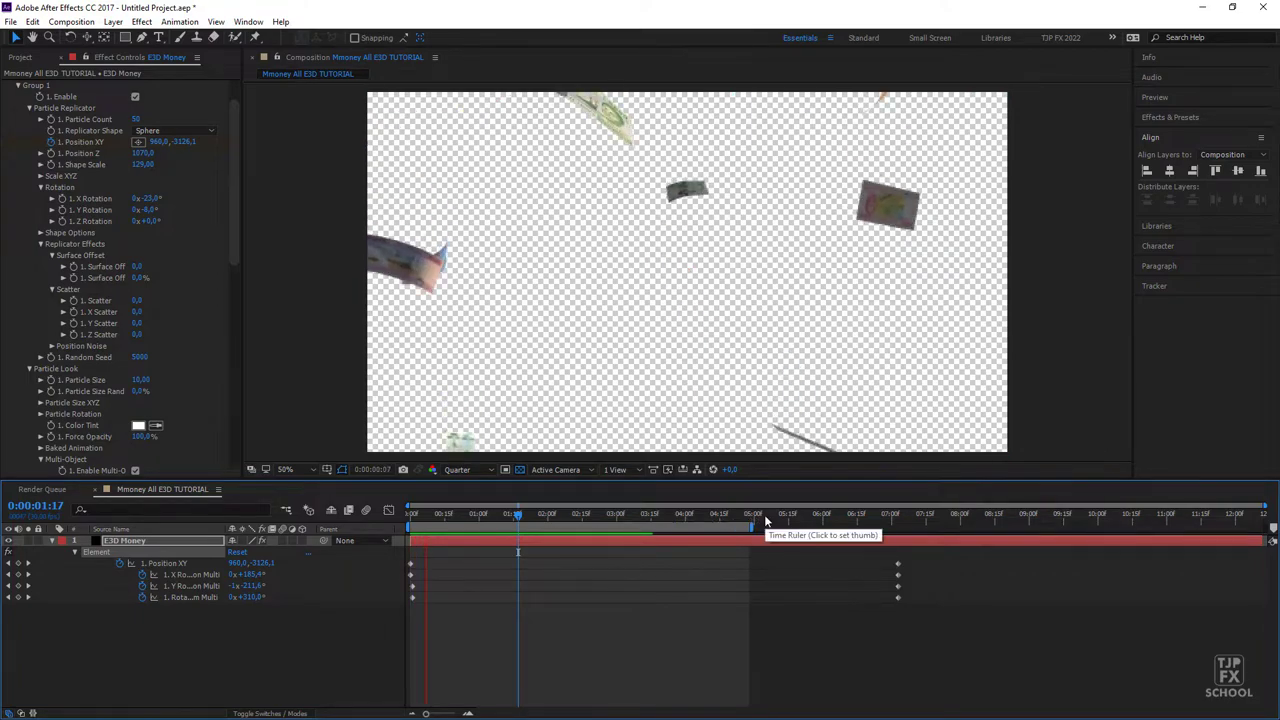